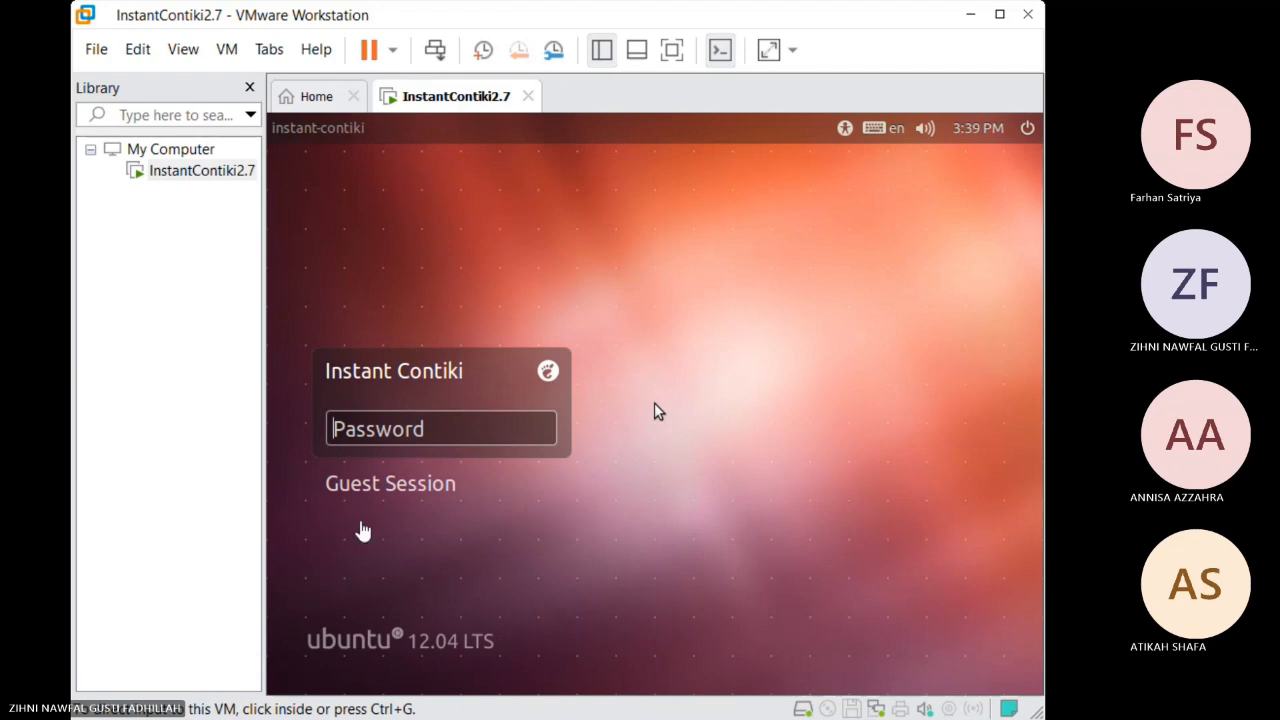
Log in to the Instant Contiki desktop with the account password
click(363, 530)
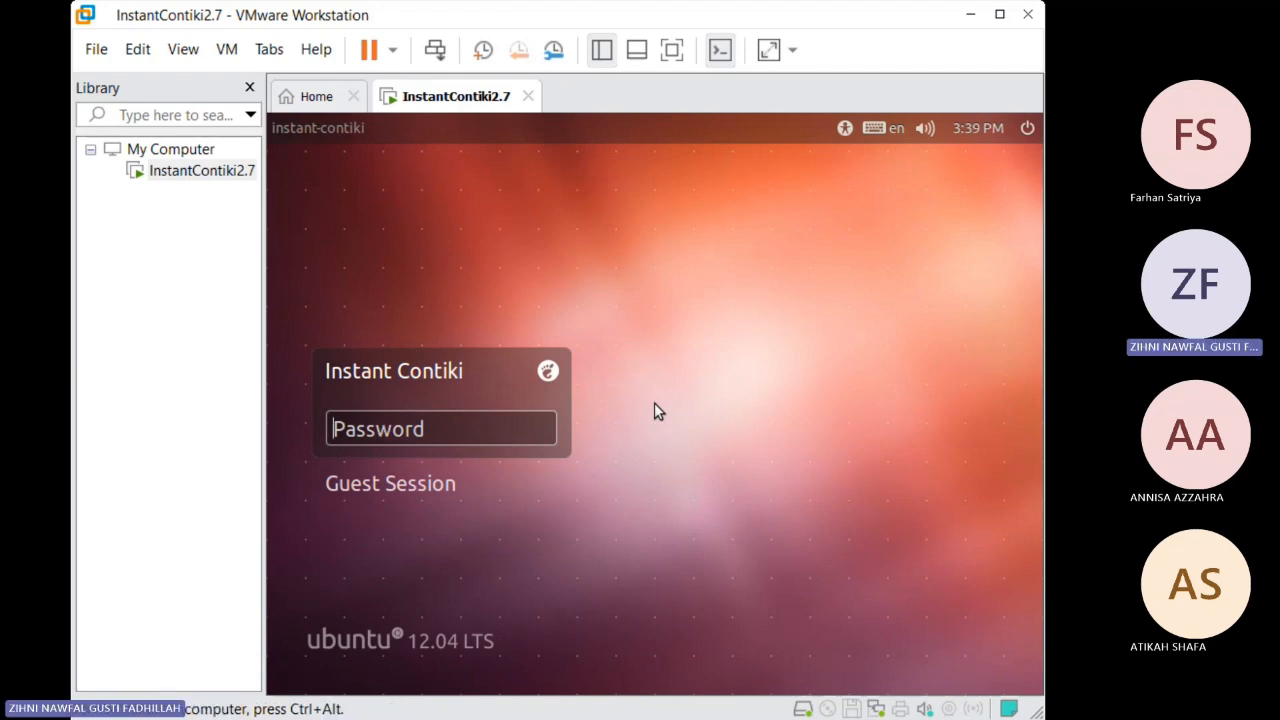
text(u)
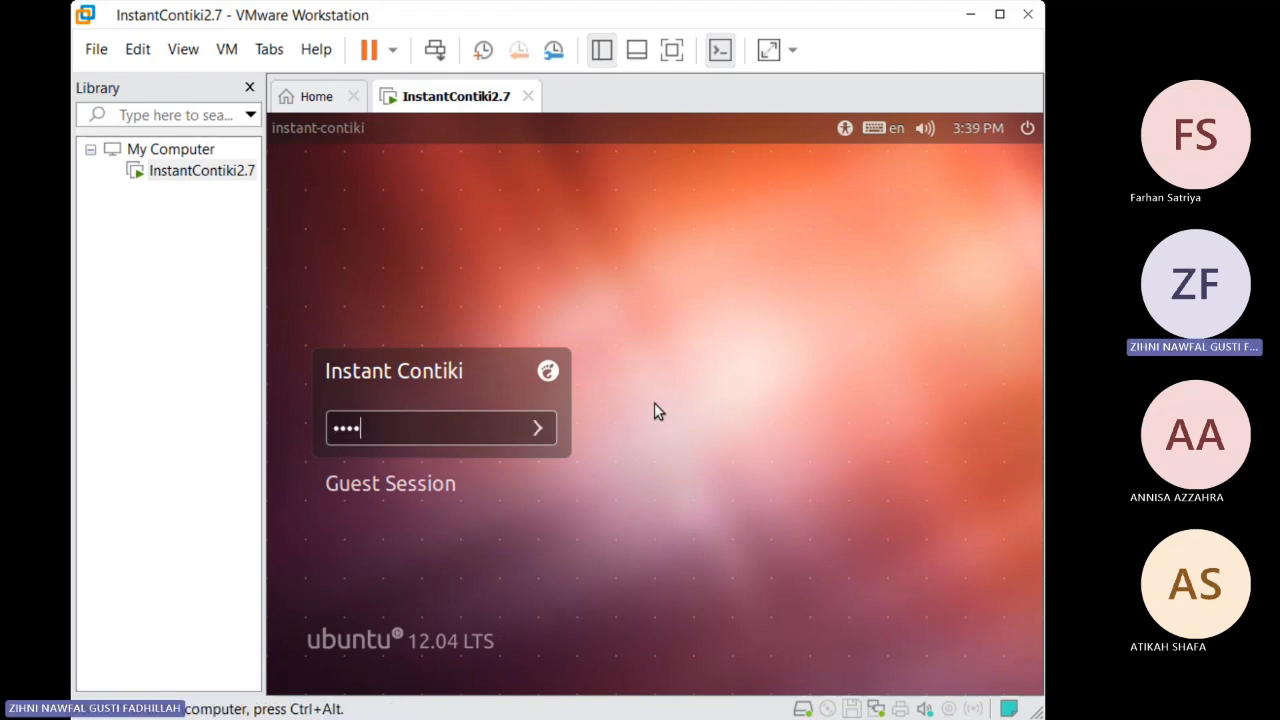
text(ser)
key(Return)
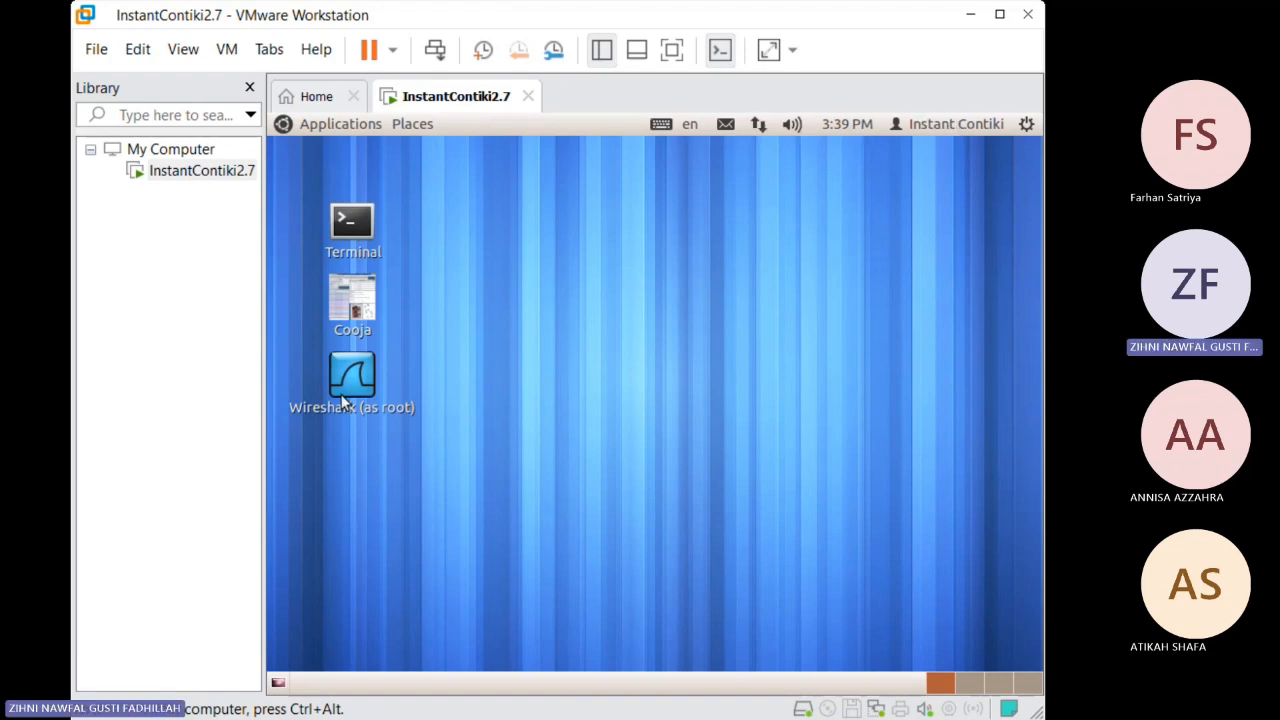
Launch the Cooja simulator and create a new simulation named My simulation with the default settings
double_click(354, 300)
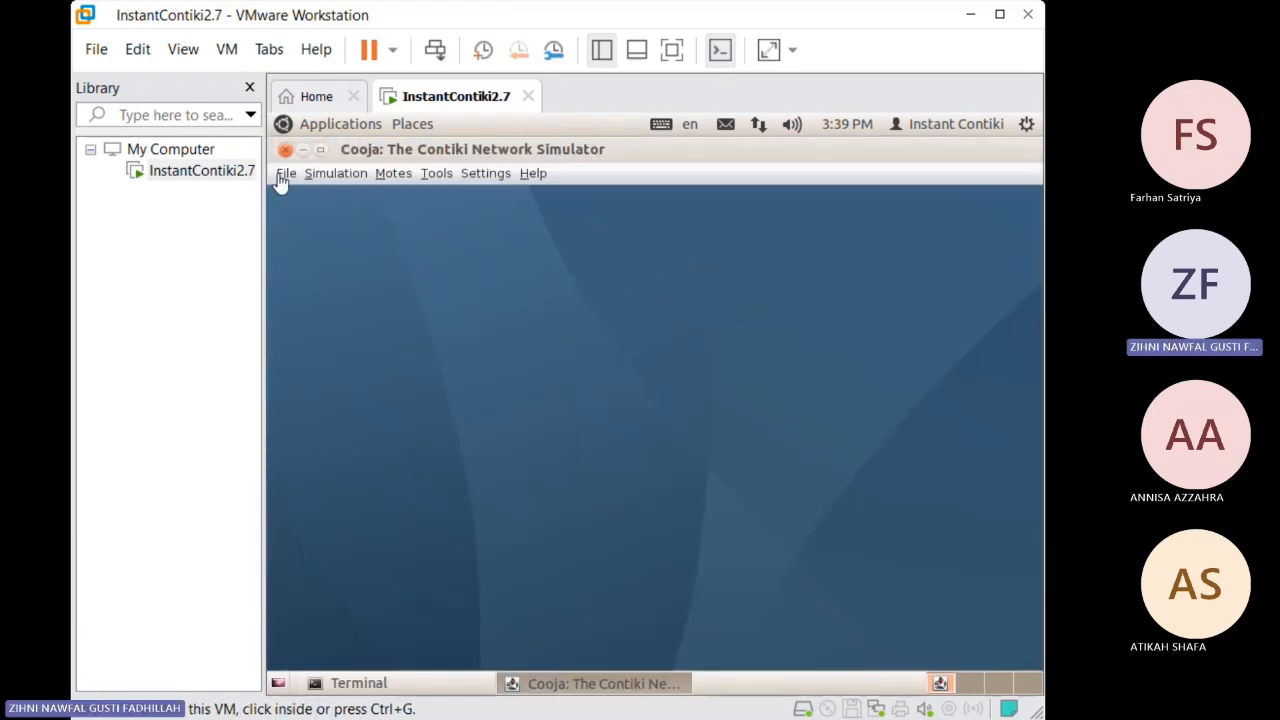
click(285, 175)
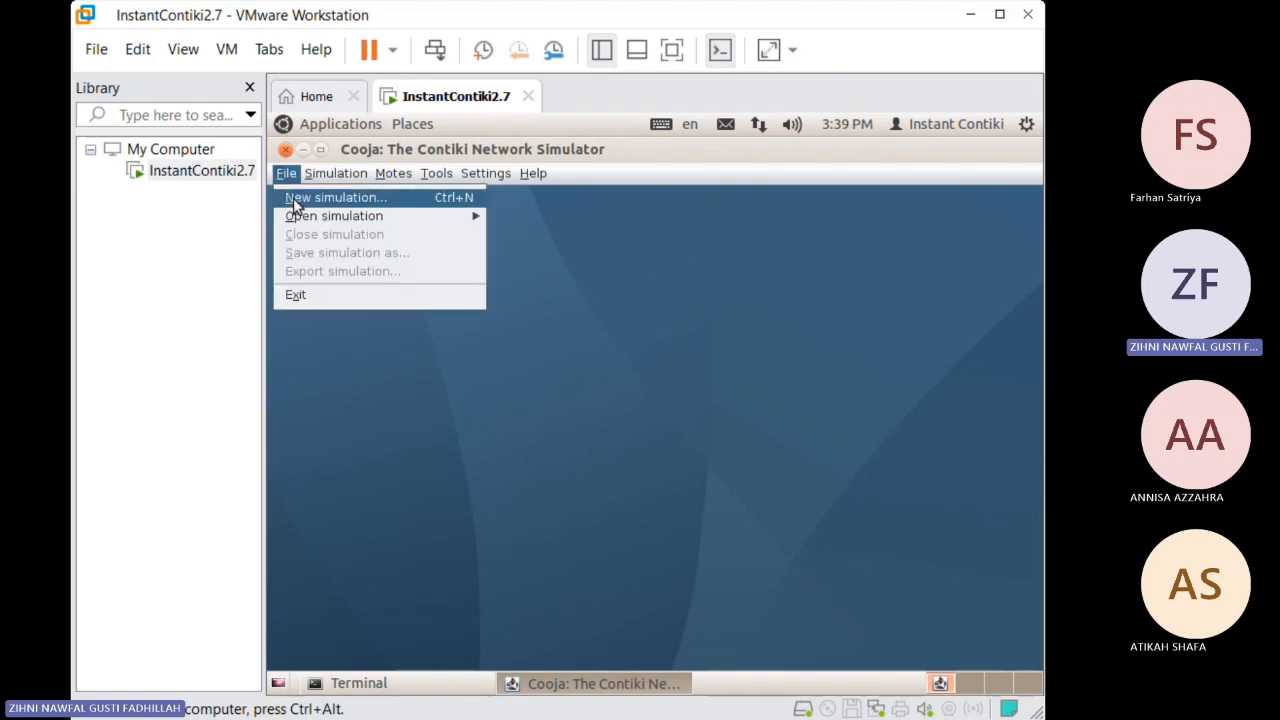
click(293, 198)
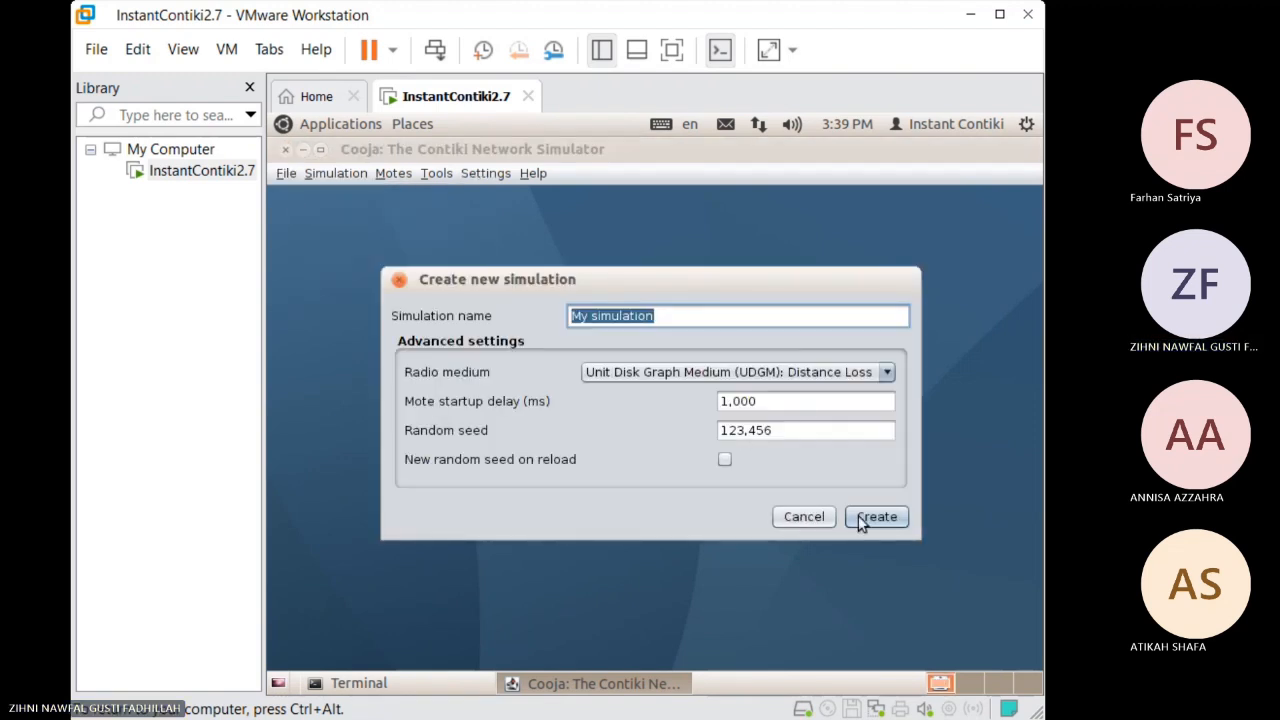
click(859, 516)
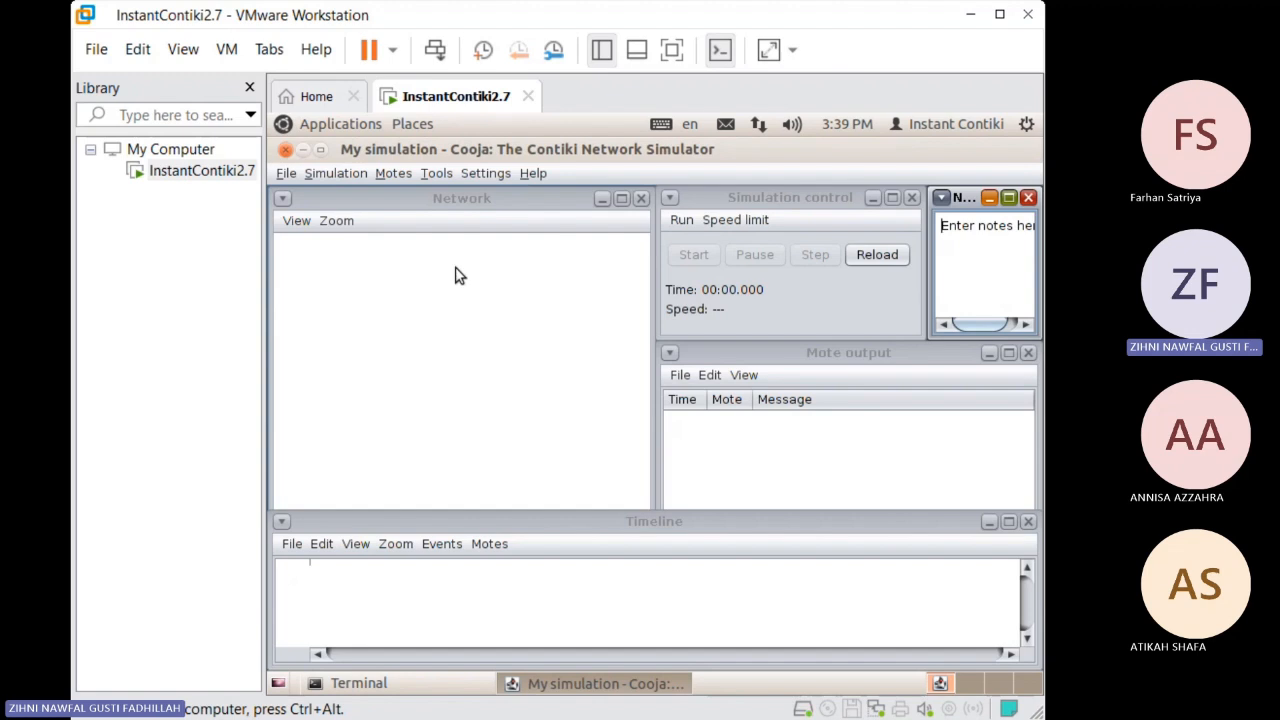
Start creating a new Sky mote type for the simulation
click(393, 176)
mouse_move(410, 198)
mouse_move(600, 203)
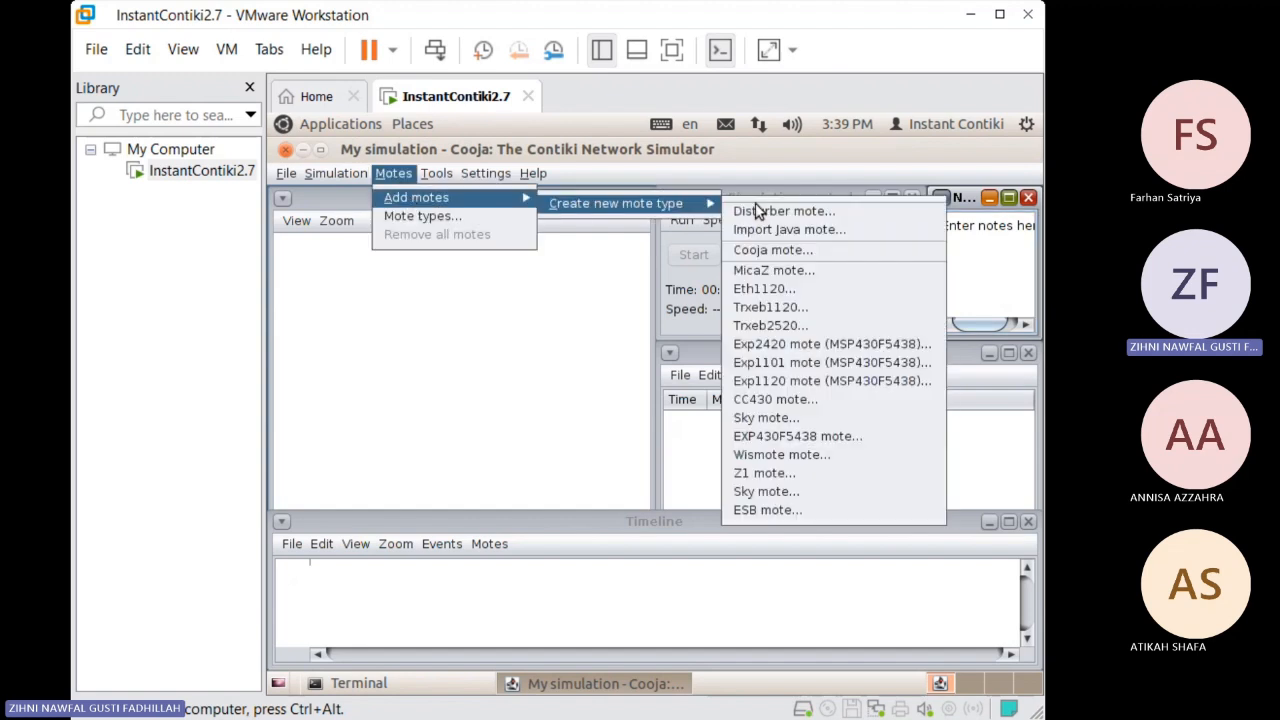
click(839, 495)
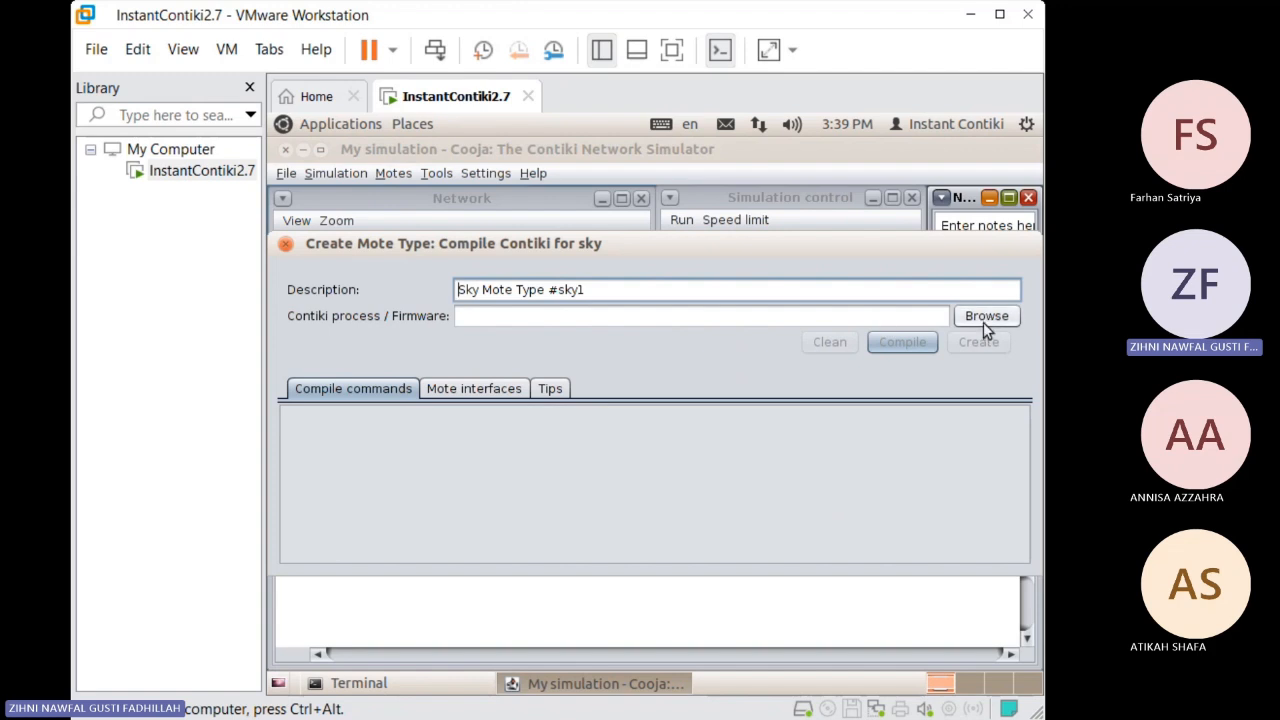
Choose /home/user/contiki/examples/ipv6/rpl-collect/udp-sender.c as the firmware source of the Sky mote type
click(985, 318)
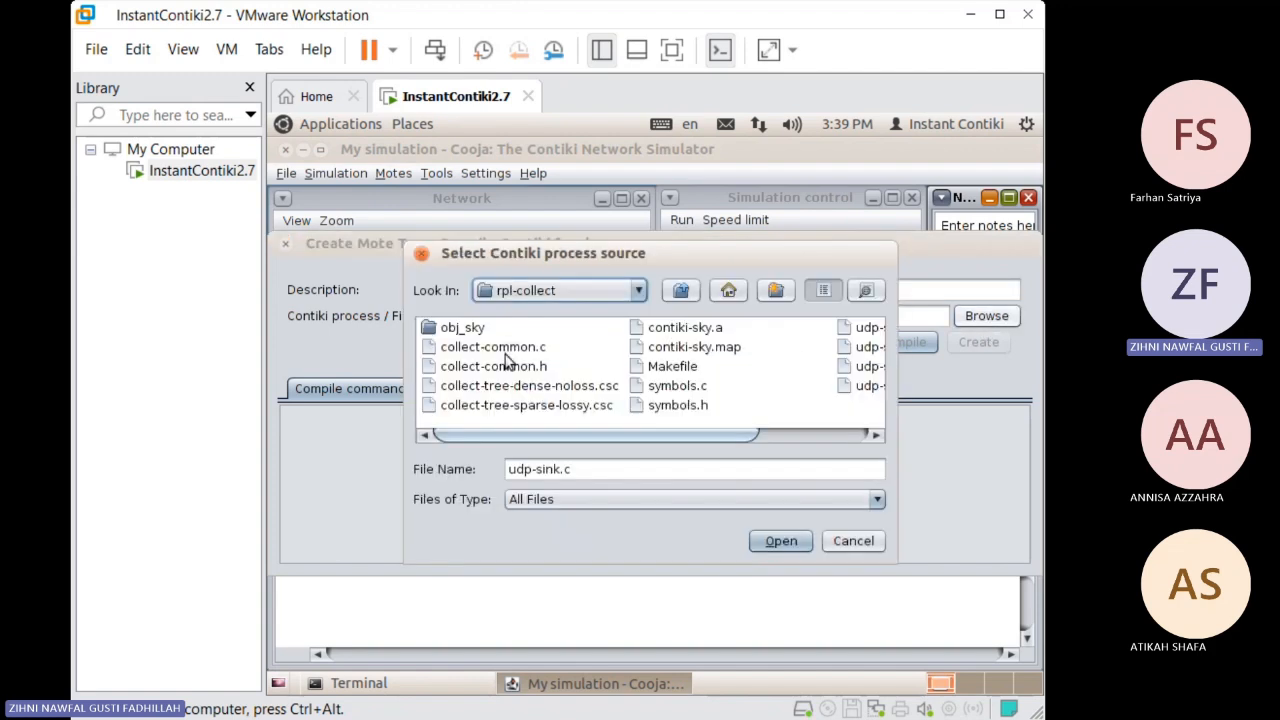
click(522, 294)
click(529, 331)
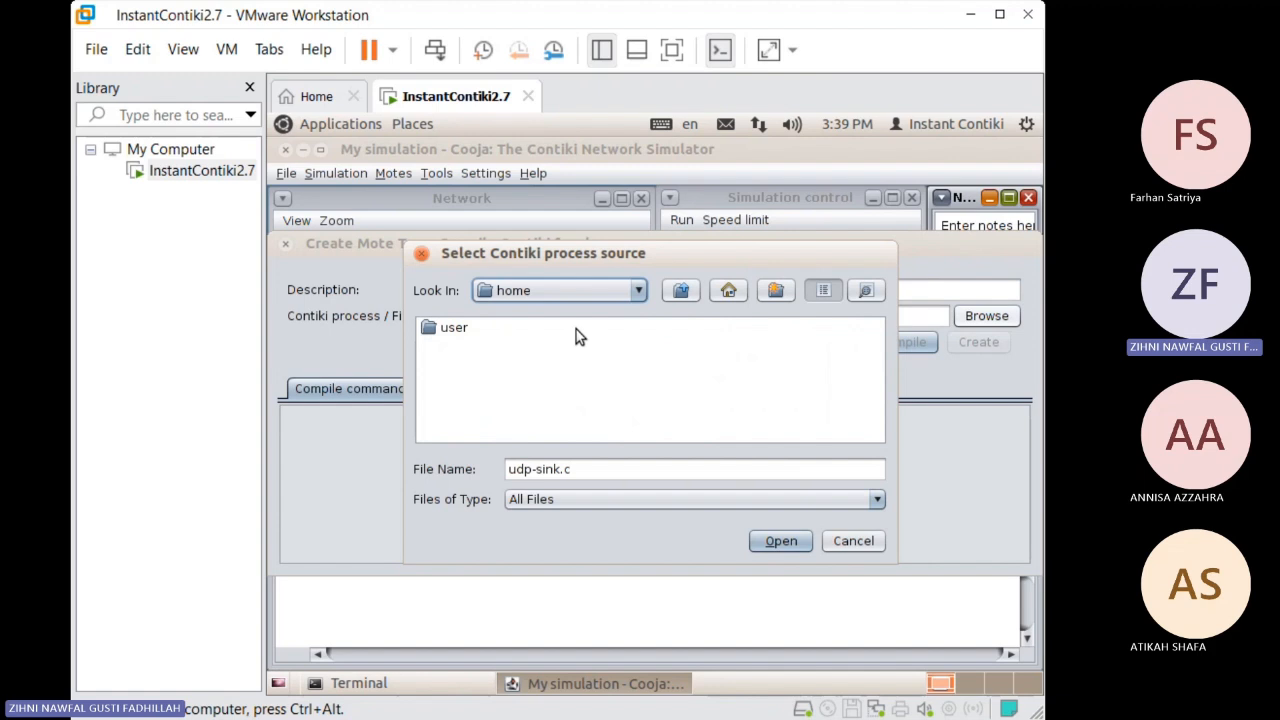
double_click(456, 334)
click(476, 350)
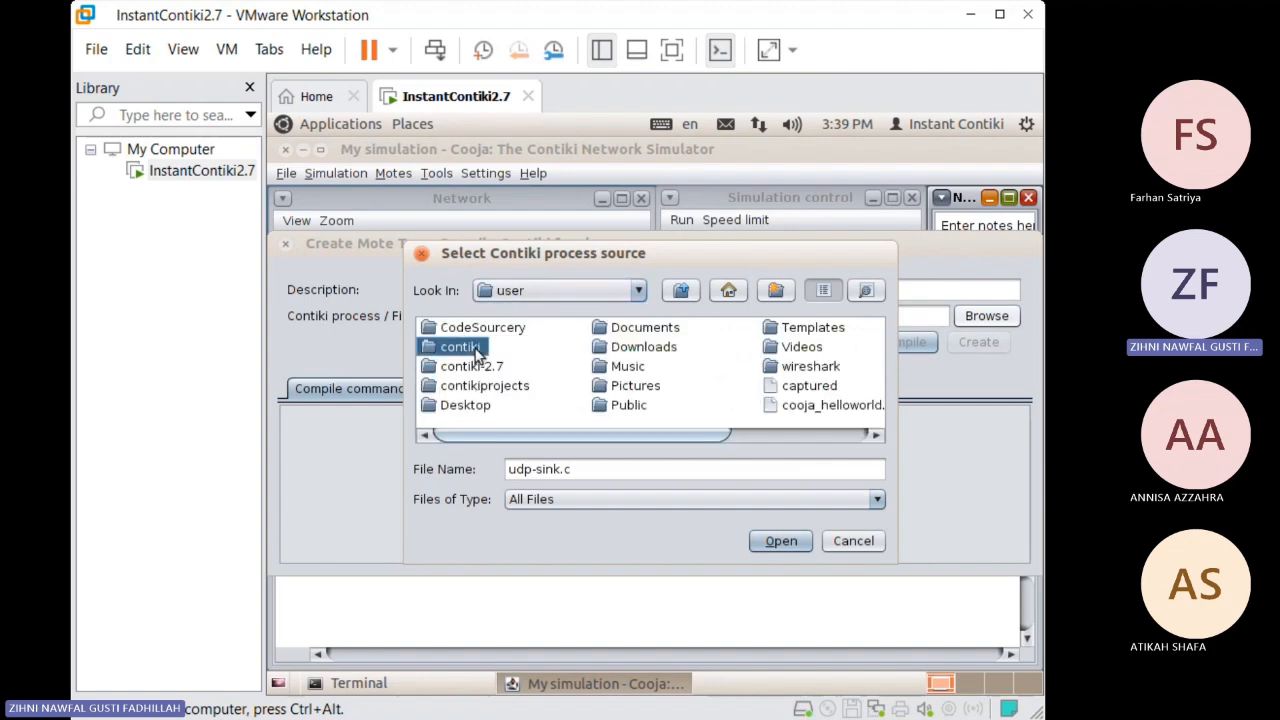
double_click(476, 350)
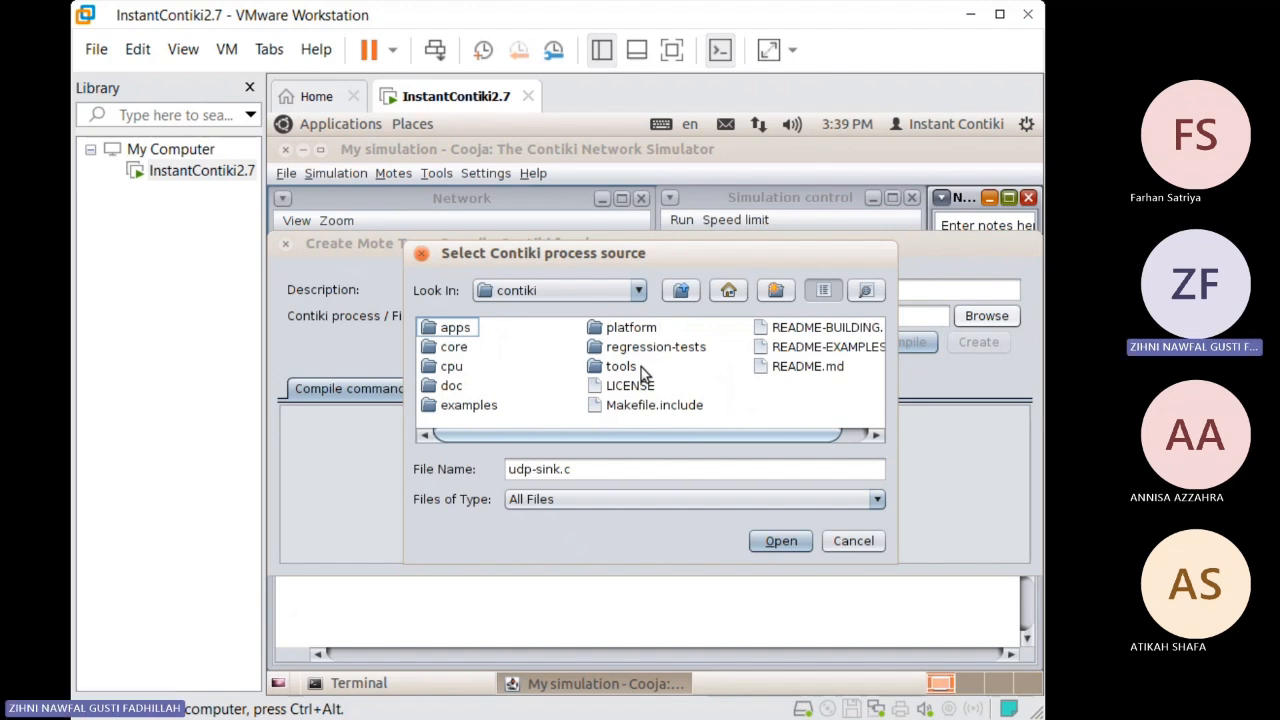
double_click(469, 405)
double_click(757, 366)
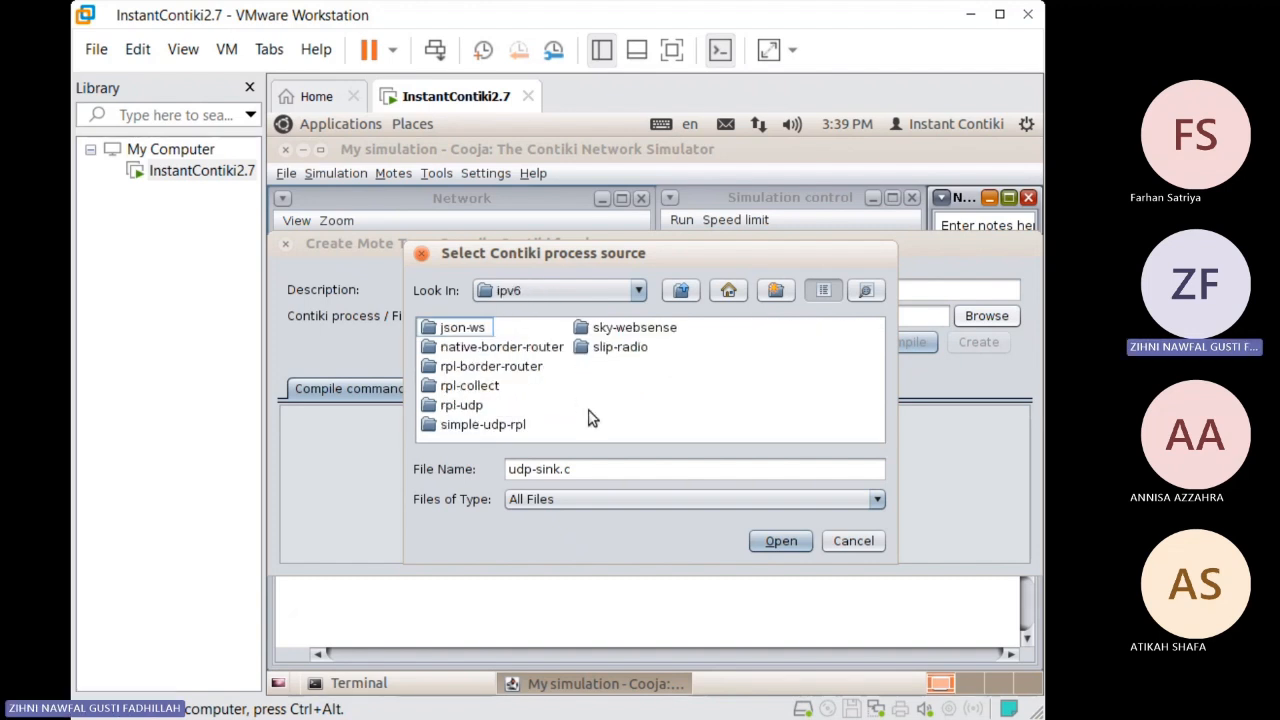
double_click(466, 388)
click(871, 347)
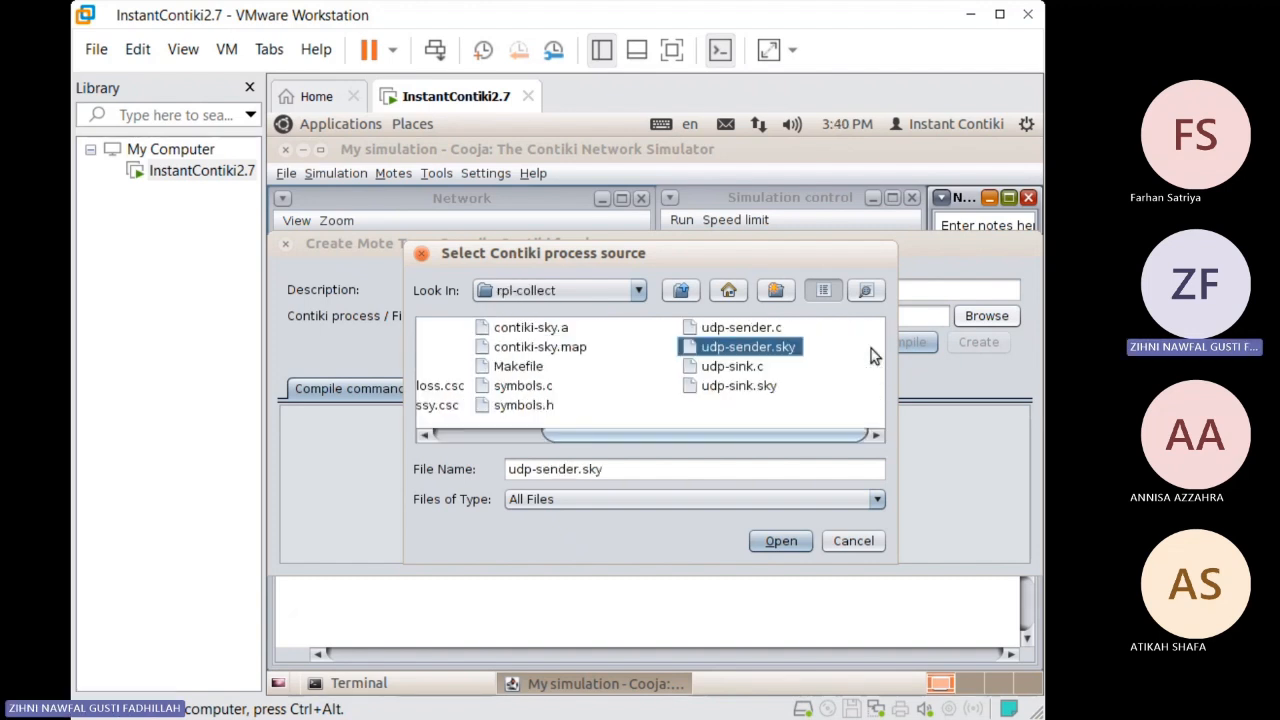
click(773, 330)
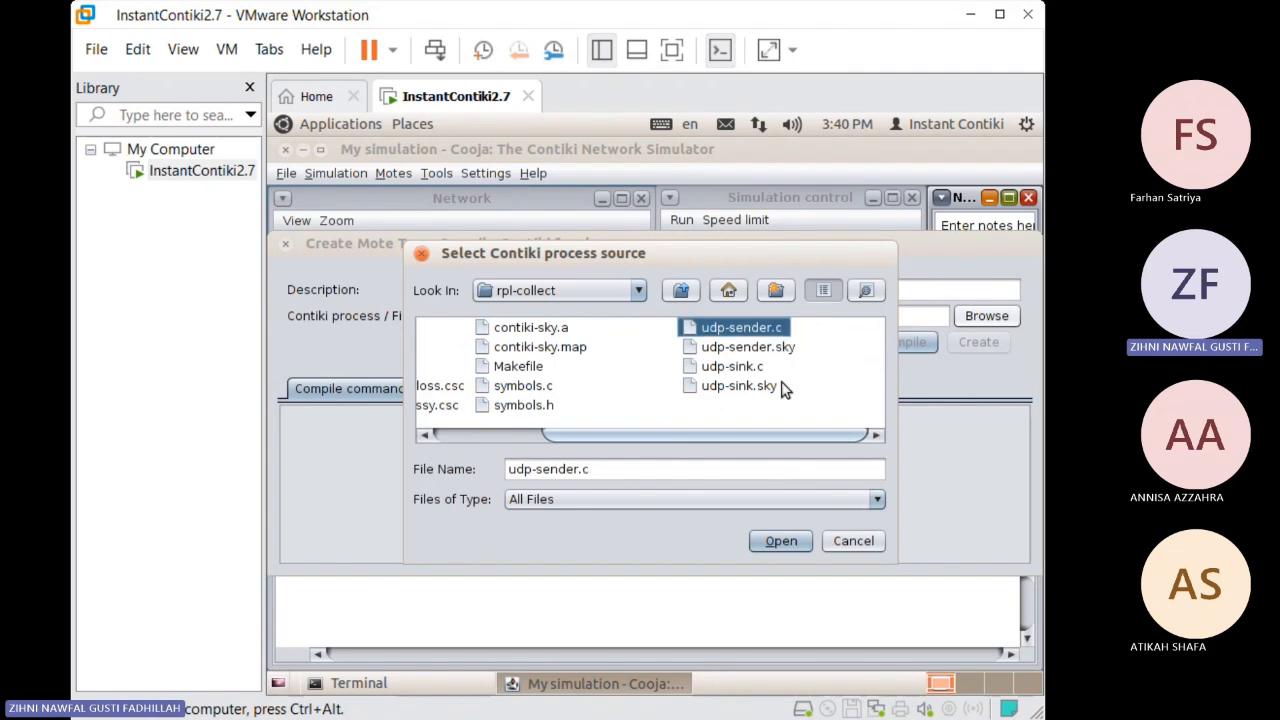
click(805, 540)
Compile and create the udp-sender mote type, adding 5 motes with random positioning
click(894, 348)
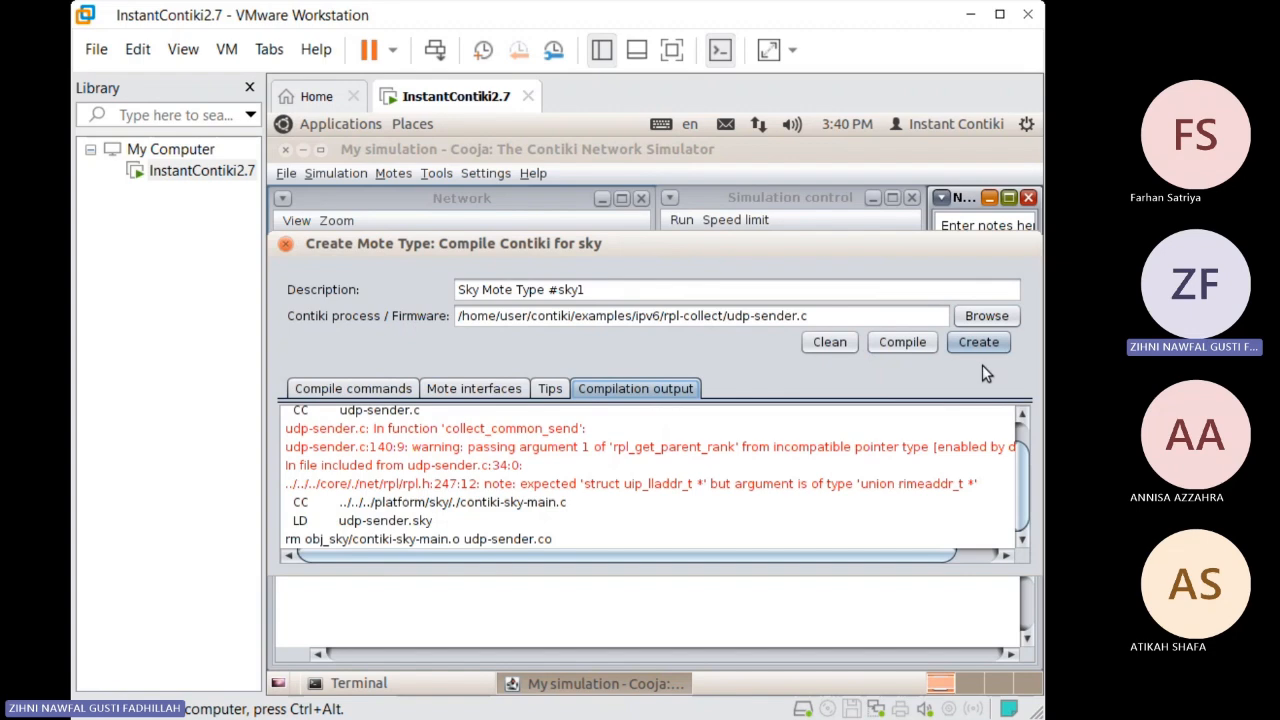
click(978, 342)
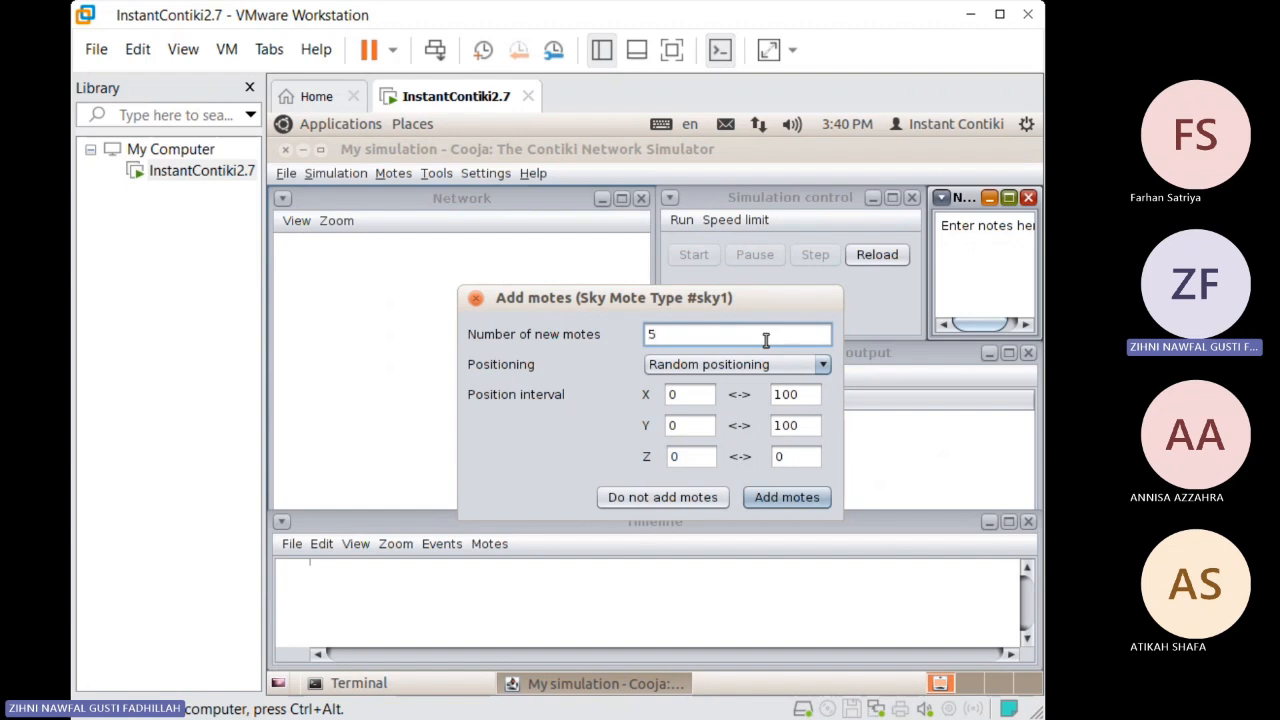
click(792, 497)
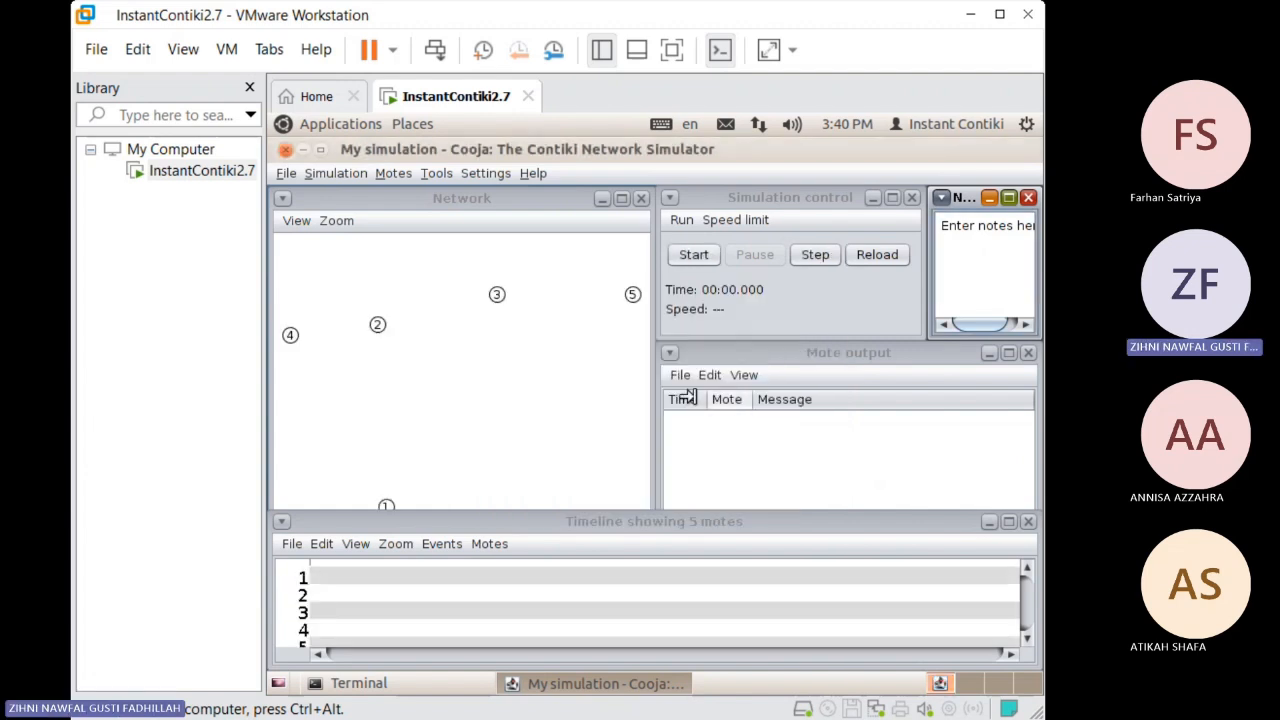
Move mote 3 down beside mote 1 and show the 10m background grid in the network view
click(352, 220)
click(352, 247)
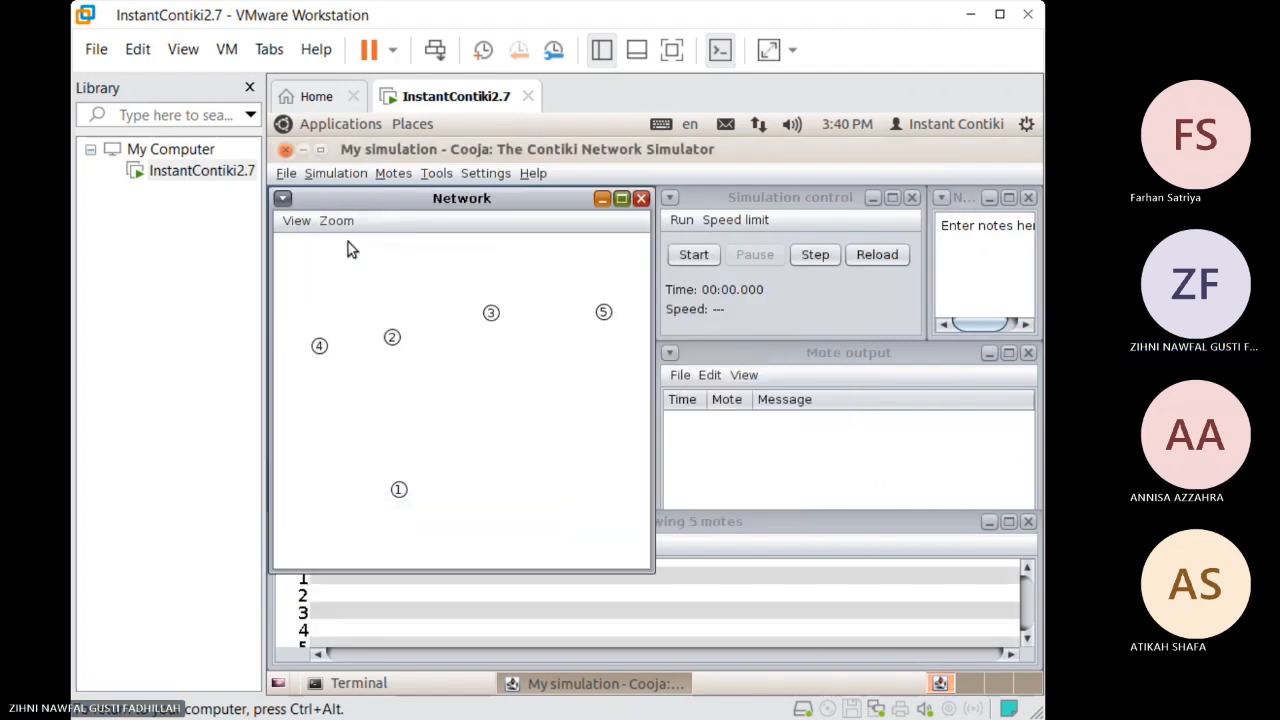
click(338, 220)
click(354, 248)
click(345, 224)
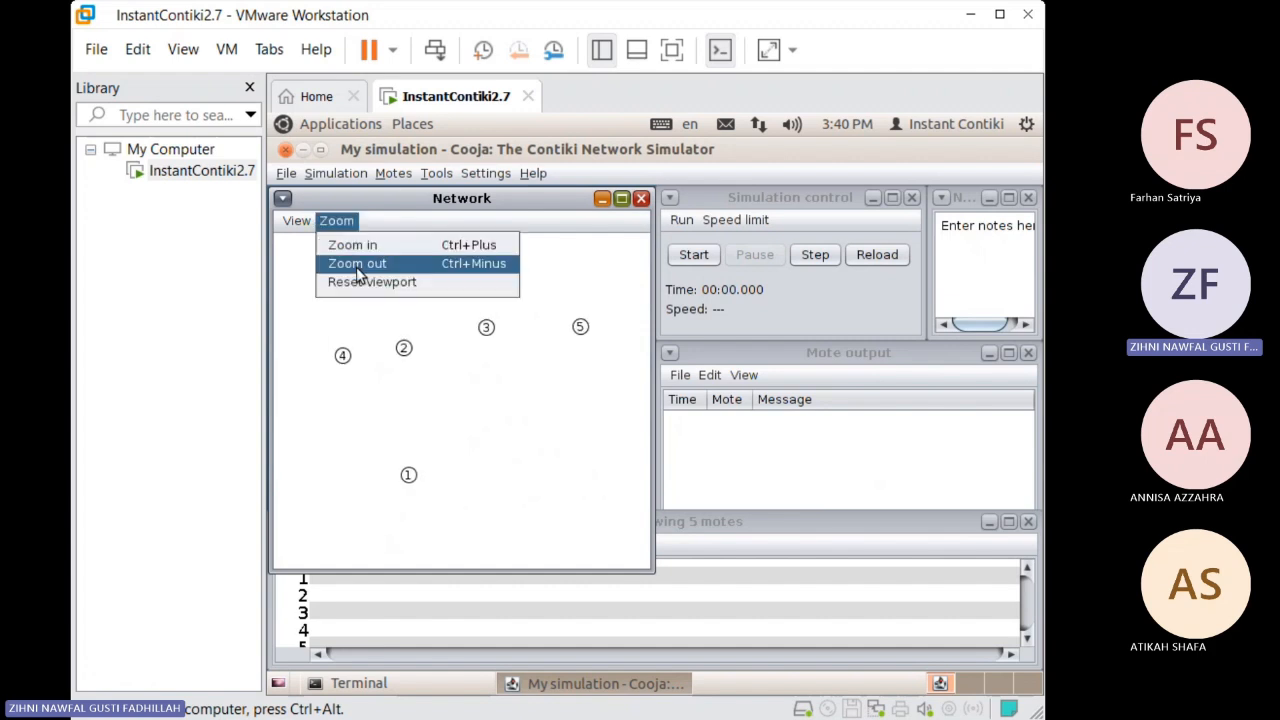
click(350, 262)
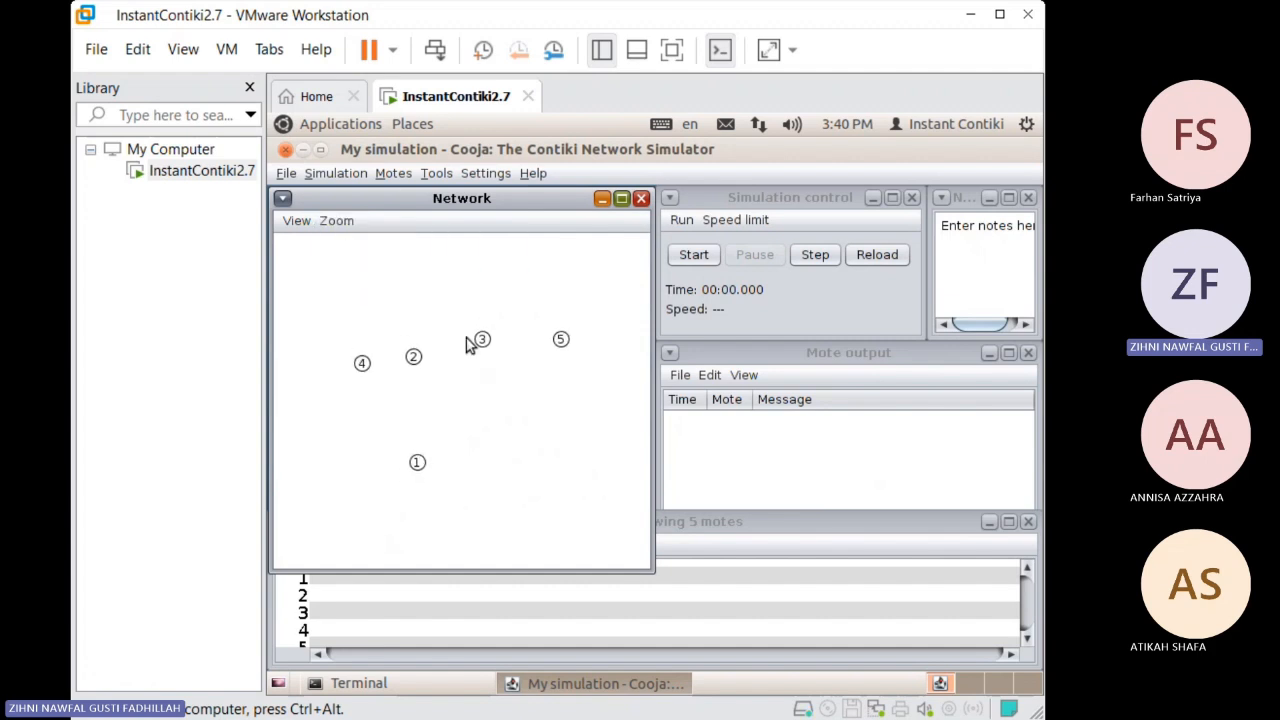
drag(483, 342, 461, 444)
click(297, 222)
click(347, 377)
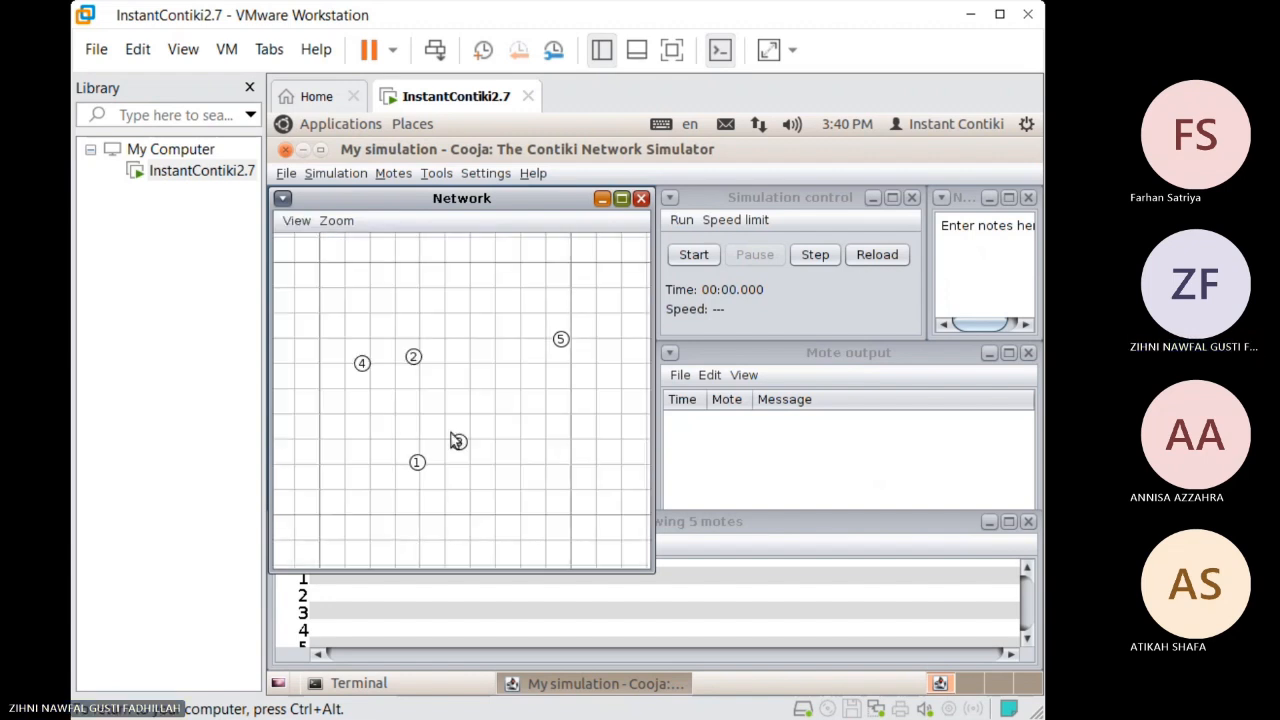
Arrange the motes in a compact ring with mote 1 above, 2 to the right, 3 below, and 4 and 5 to the left
mouse_move(416, 465)
mouse_down()
mouse_move(417, 420)
mouse_move(455, 322)
mouse_up()
drag(558, 342, 533, 369)
mouse_move(363, 363)
mouse_down()
mouse_move(398, 357)
mouse_move(371, 365)
mouse_up()
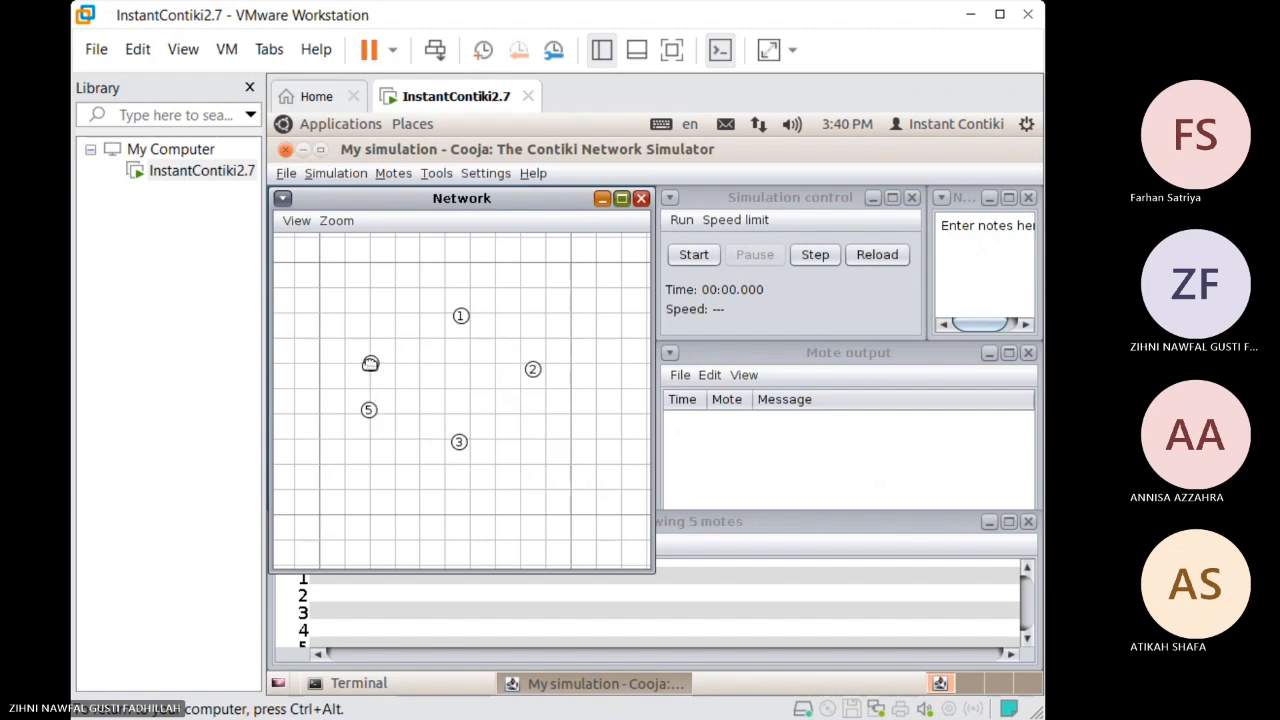
drag(369, 410, 452, 287)
drag(406, 332, 387, 329)
drag(531, 369, 511, 361)
Turn on the mote type display in the network view
click(336, 220)
click(360, 281)
click(336, 220)
click(379, 268)
click(336, 220)
click(343, 262)
click(336, 220)
click(340, 263)
click(296, 221)
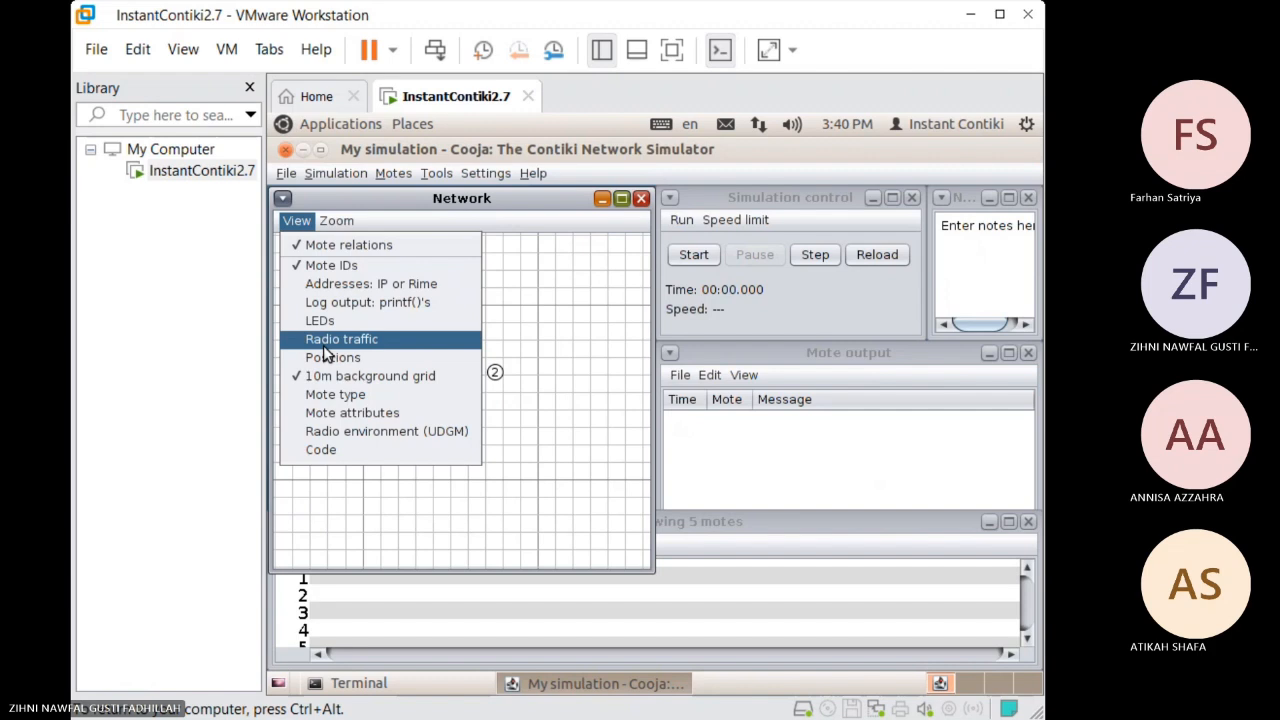
click(334, 395)
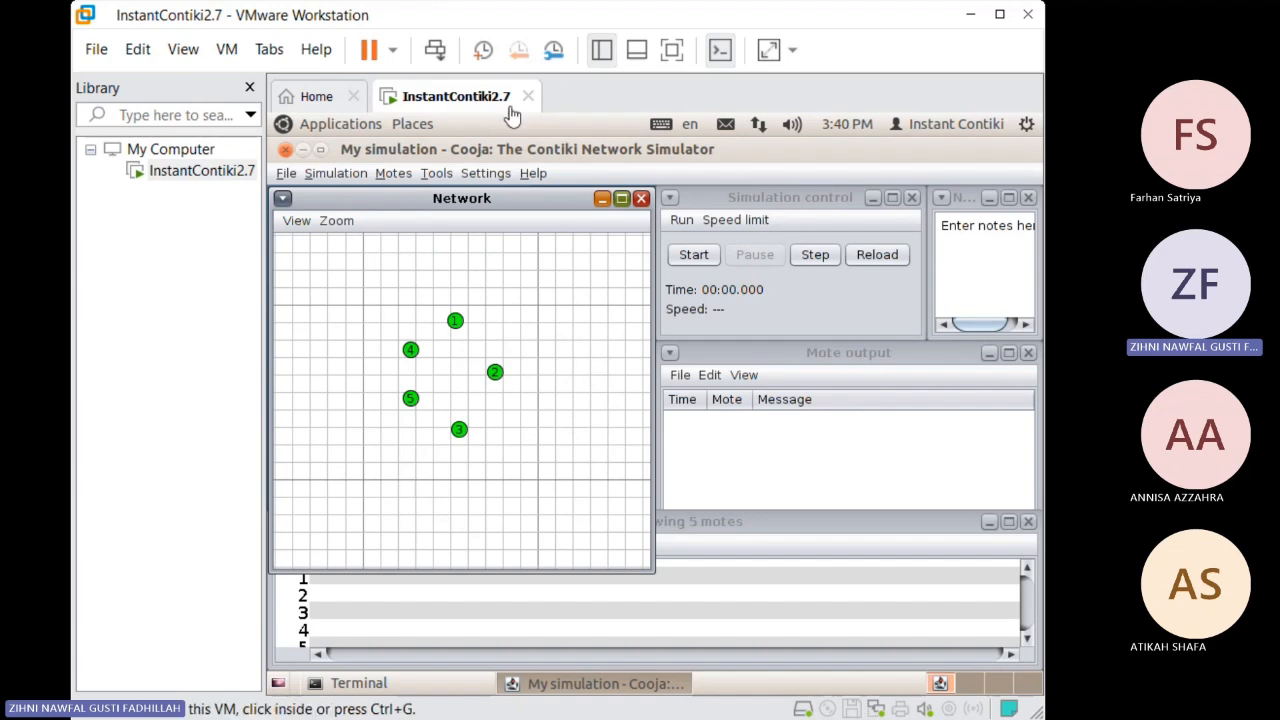
Start a second new Sky mote type and set its description to UDP SINK
click(447, 176)
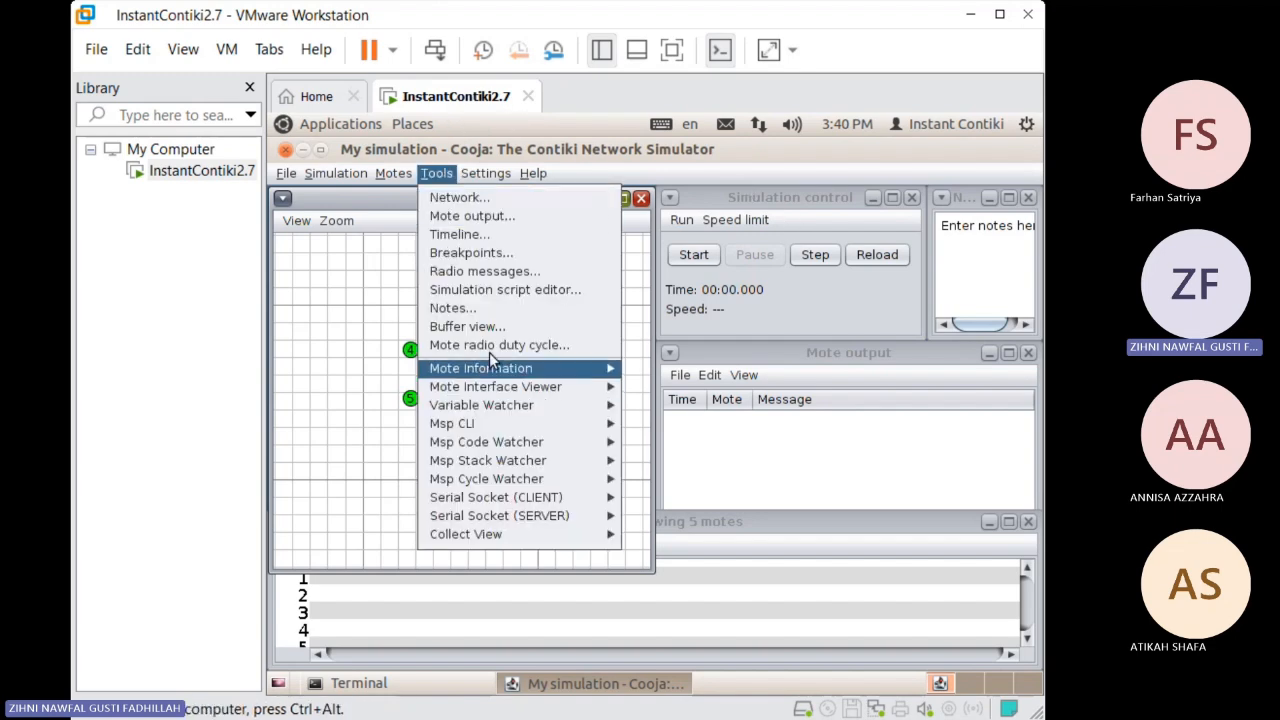
mouse_move(393, 174)
mouse_move(440, 199)
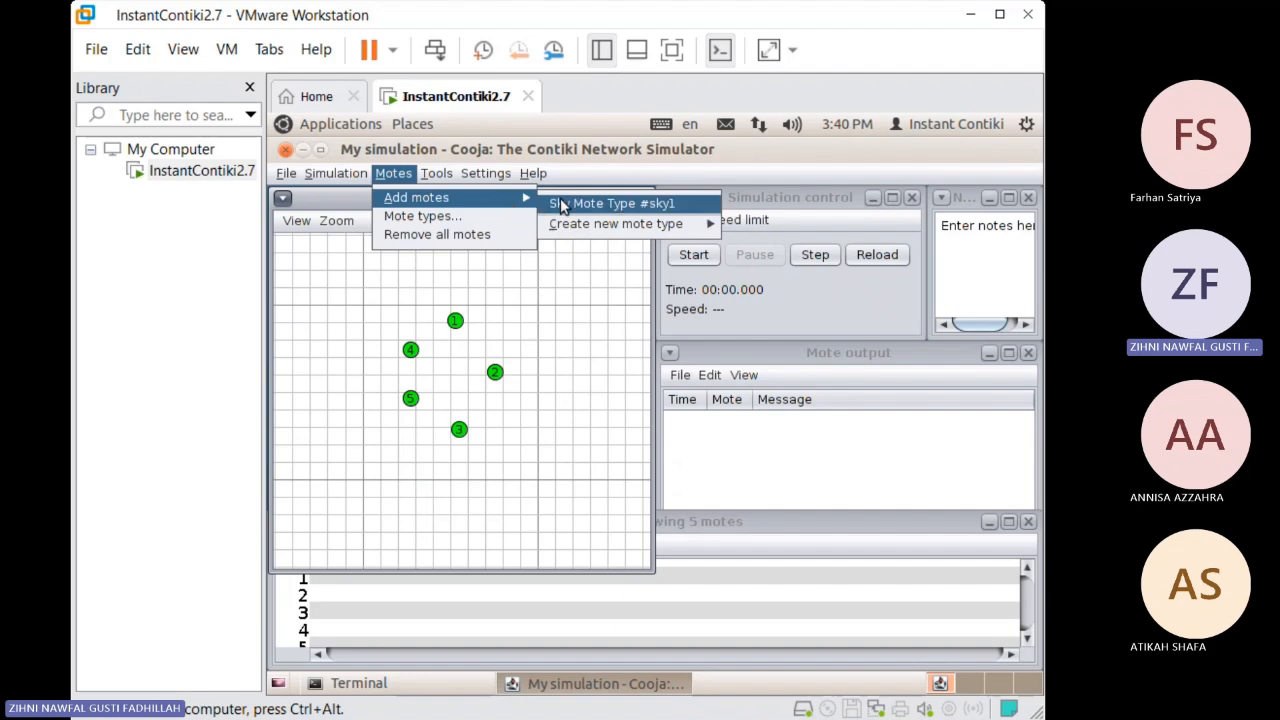
mouse_move(580, 226)
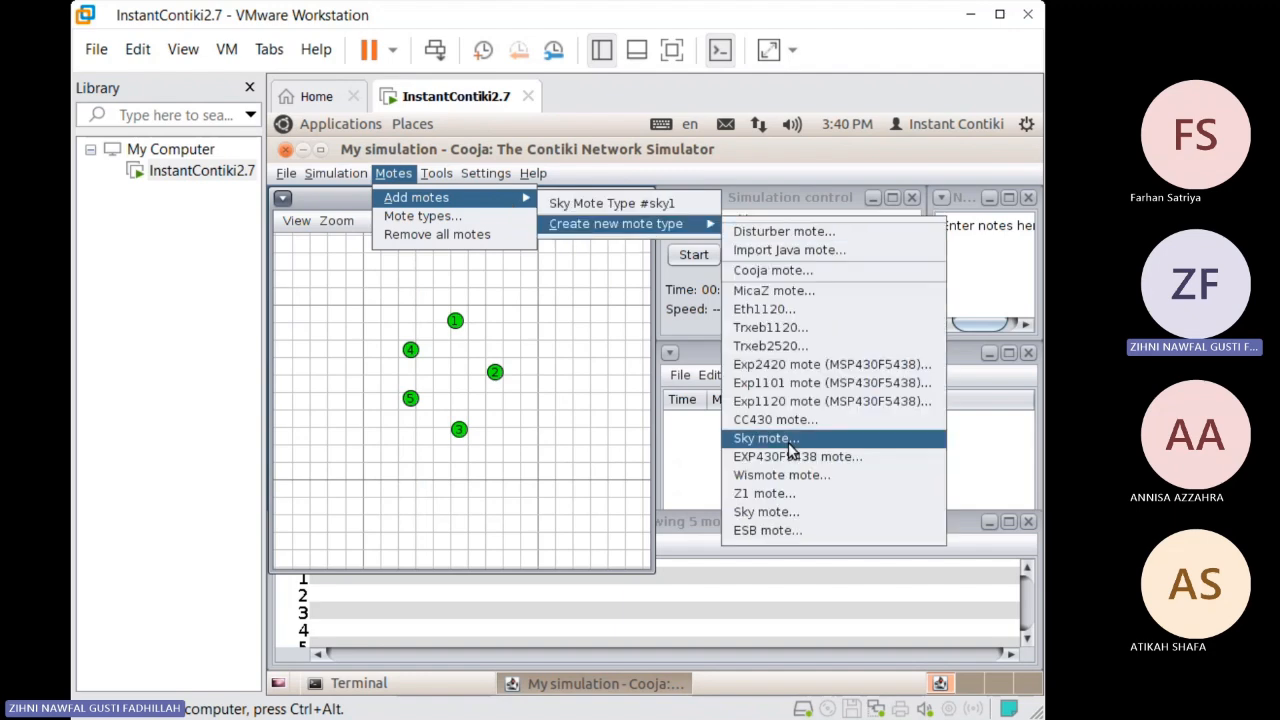
click(786, 512)
triple_click(943, 292)
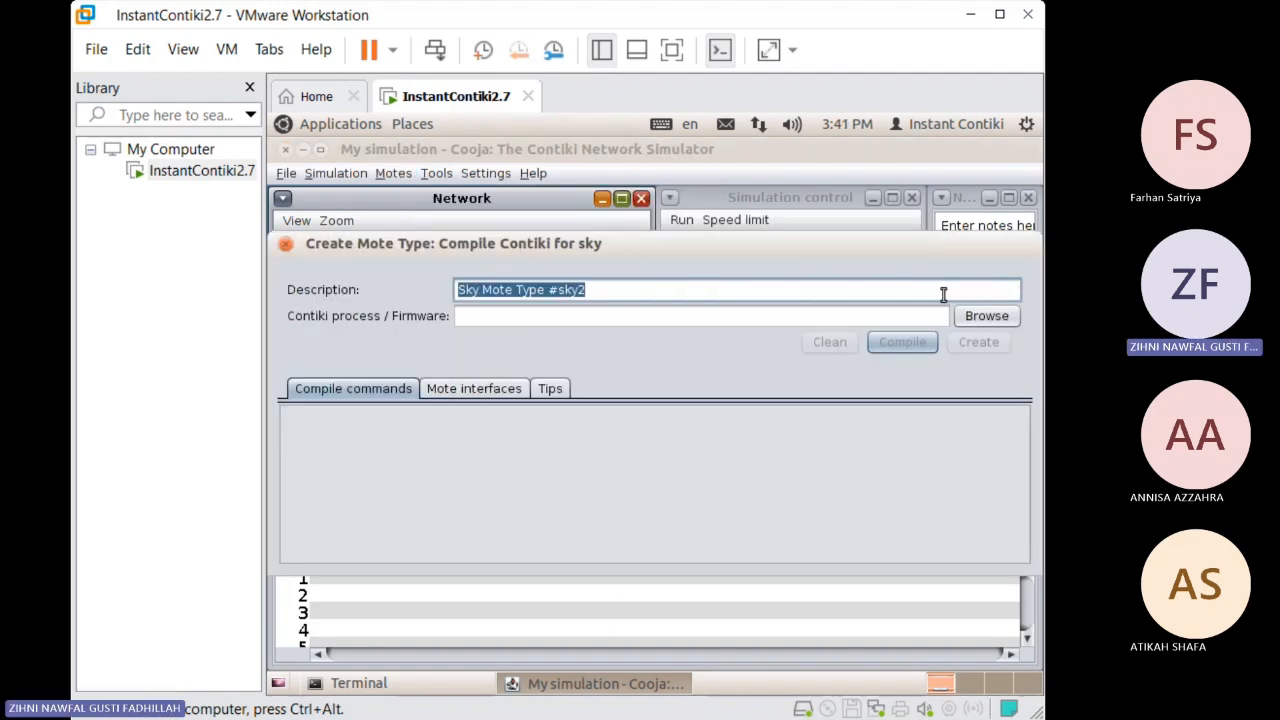
text(UDP Si)
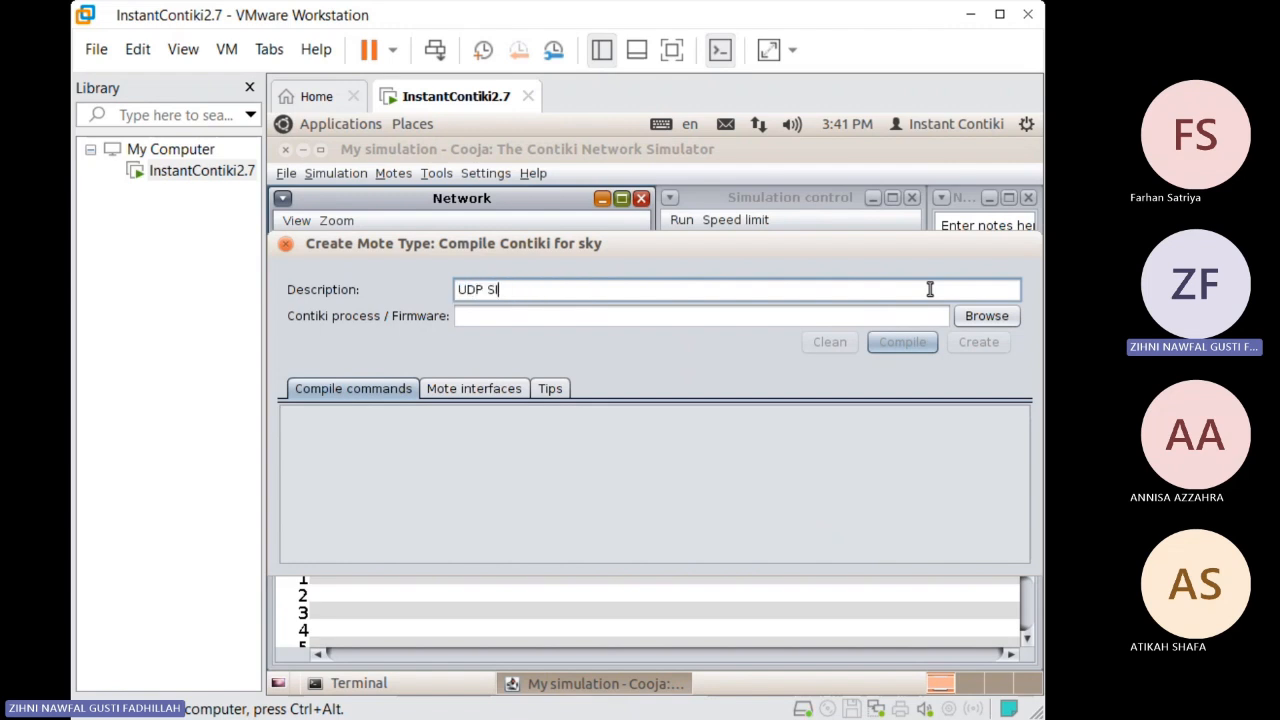
Select udp-sink.c from the rpl-collect folder as the UDP SINK firmware and compile it
click(987, 316)
click(851, 376)
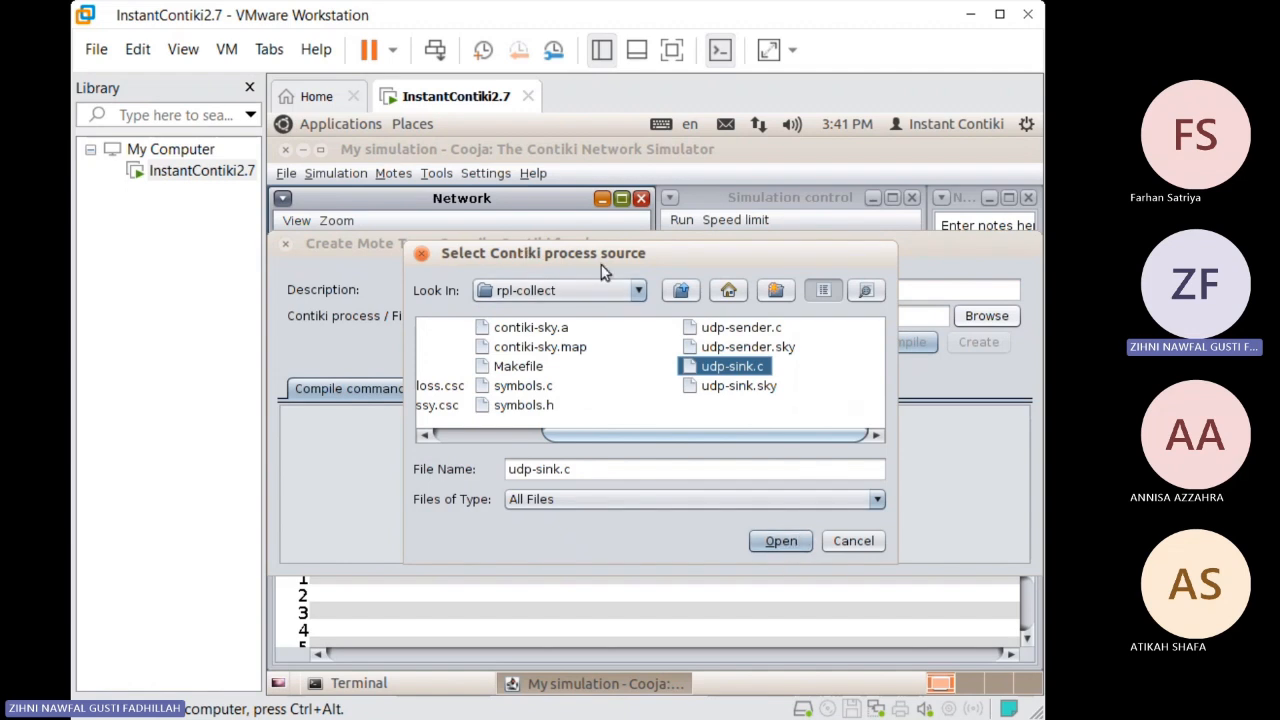
click(780, 541)
click(906, 341)
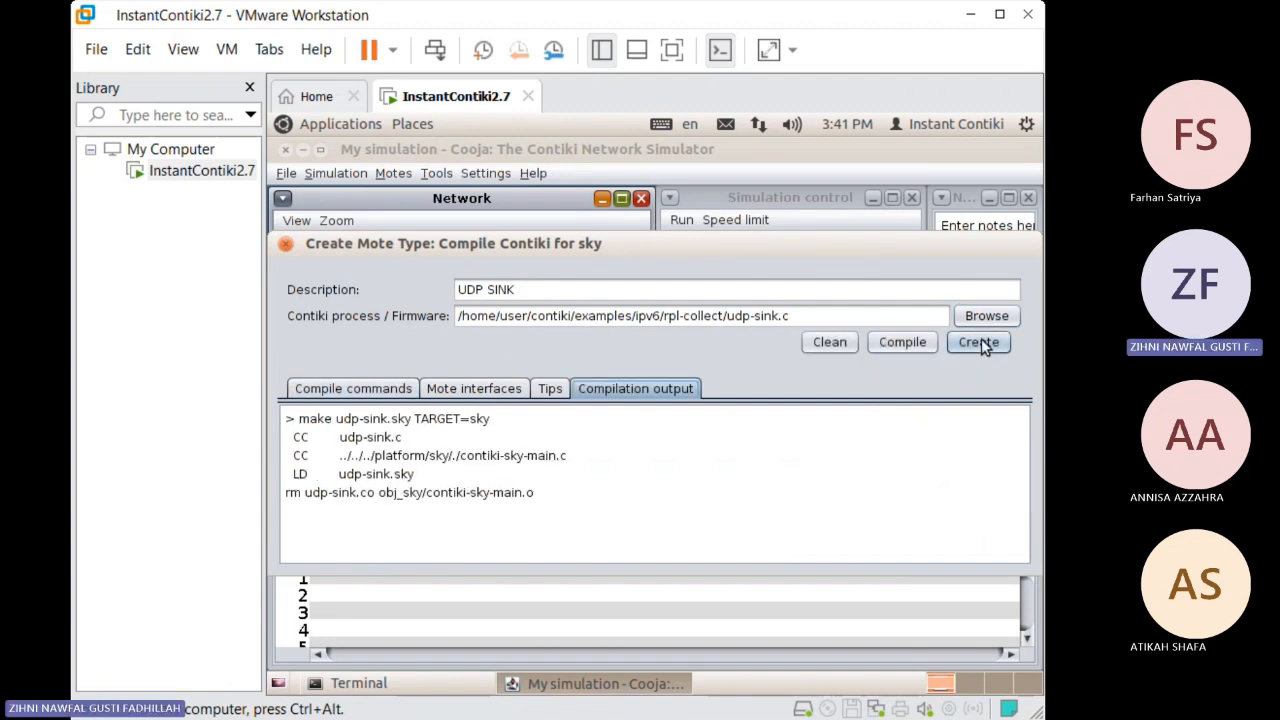
Create the UDP SINK mote type with one mote and place that mote just below mote 1
click(980, 341)
click(800, 502)
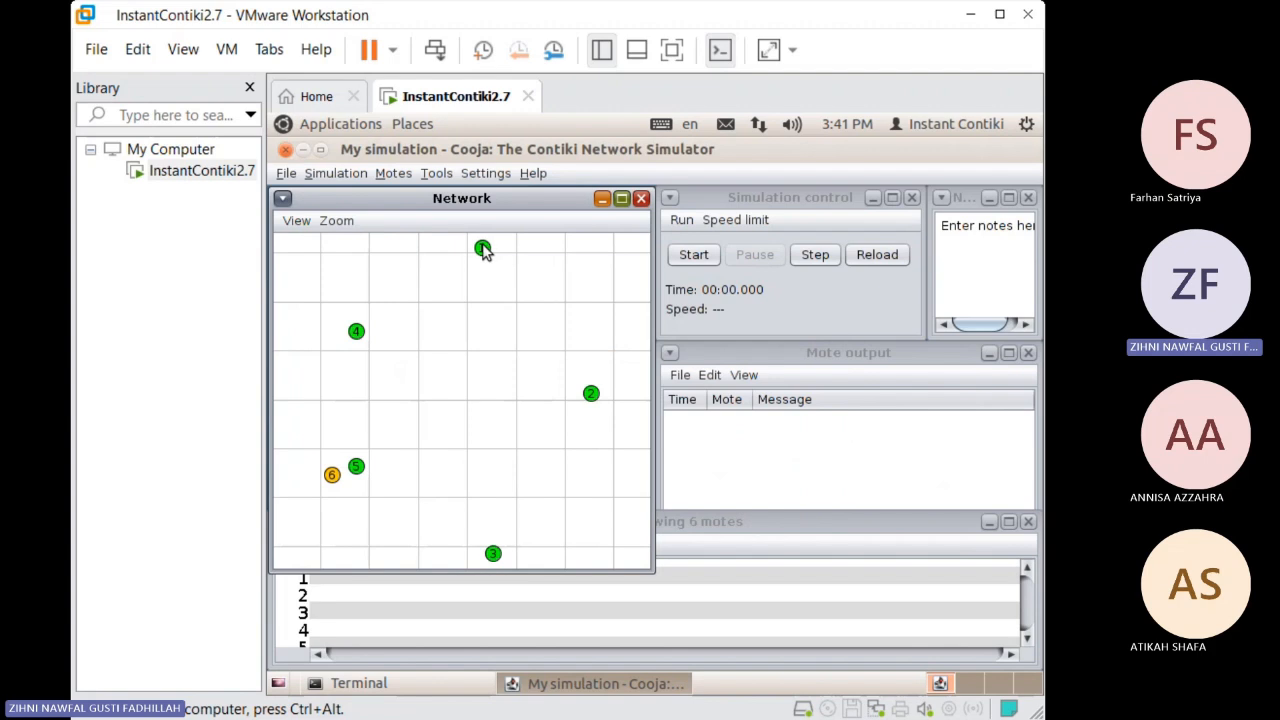
drag(337, 490, 485, 308)
click(337, 220)
click(350, 263)
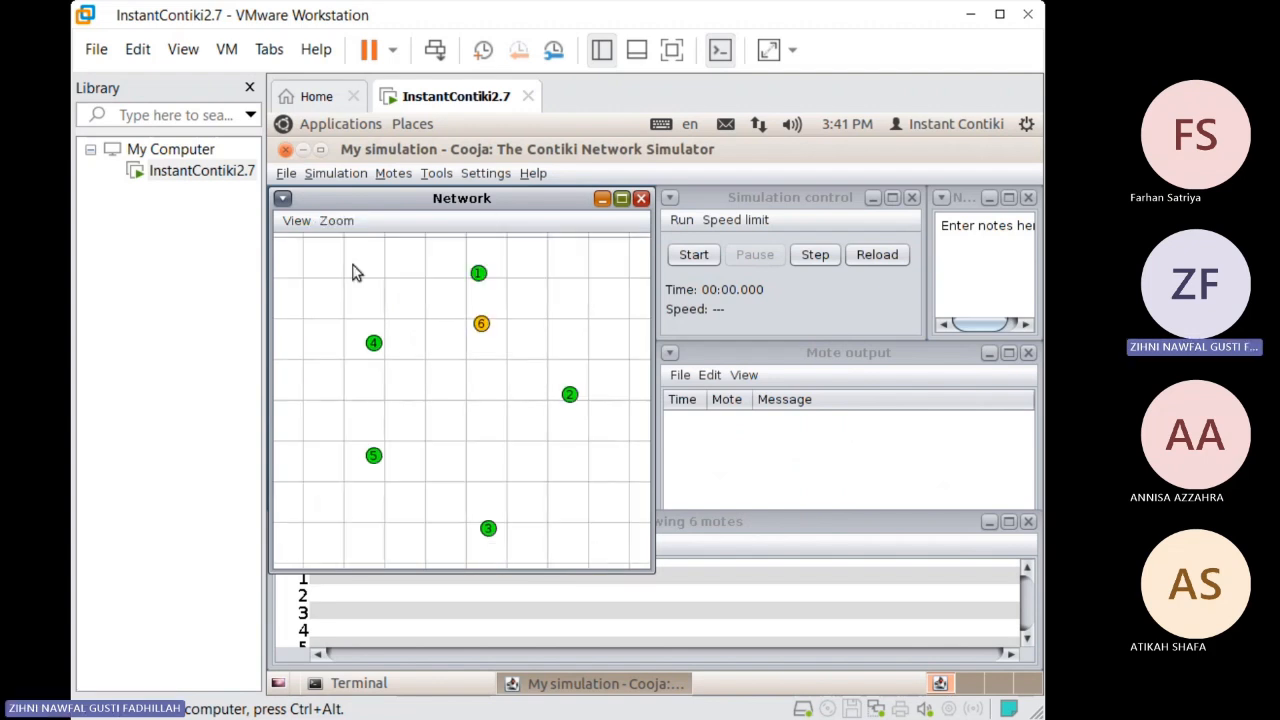
Move sink mote 6 straight above mote 1 so only mote 1 lies inside its green transmission range
click(337, 222)
click(350, 263)
click(337, 220)
click(350, 263)
click(337, 220)
click(350, 263)
drag(466, 358, 475, 248)
click(337, 220)
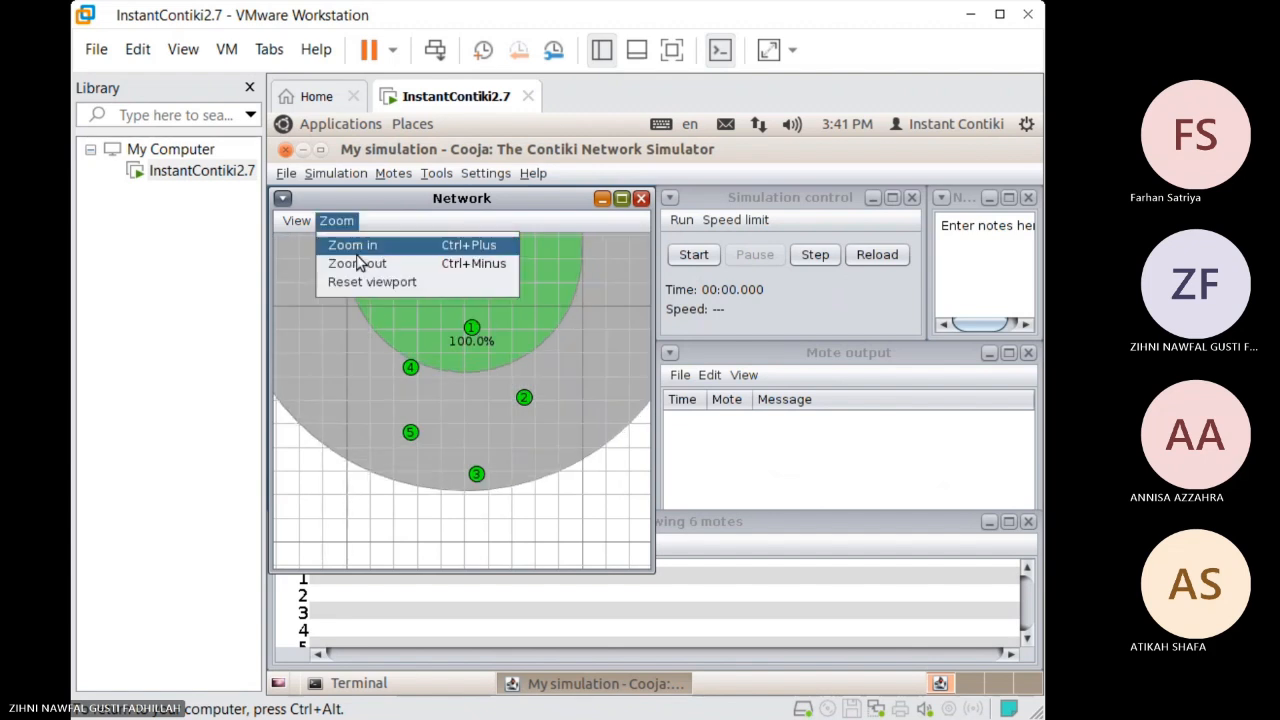
click(366, 278)
click(340, 220)
click(359, 266)
Reposition the sender motes with mote 3 directly below mote 1 and within transmission range of motes 2 and 5 only
drag(547, 362, 549, 423)
drag(471, 415, 413, 511)
drag(508, 465, 507, 466)
drag(471, 527, 472, 479)
Check which neighbours fall within the radio range of motes 3, 4, 1 and 6, and clear the mote selection
click(481, 466)
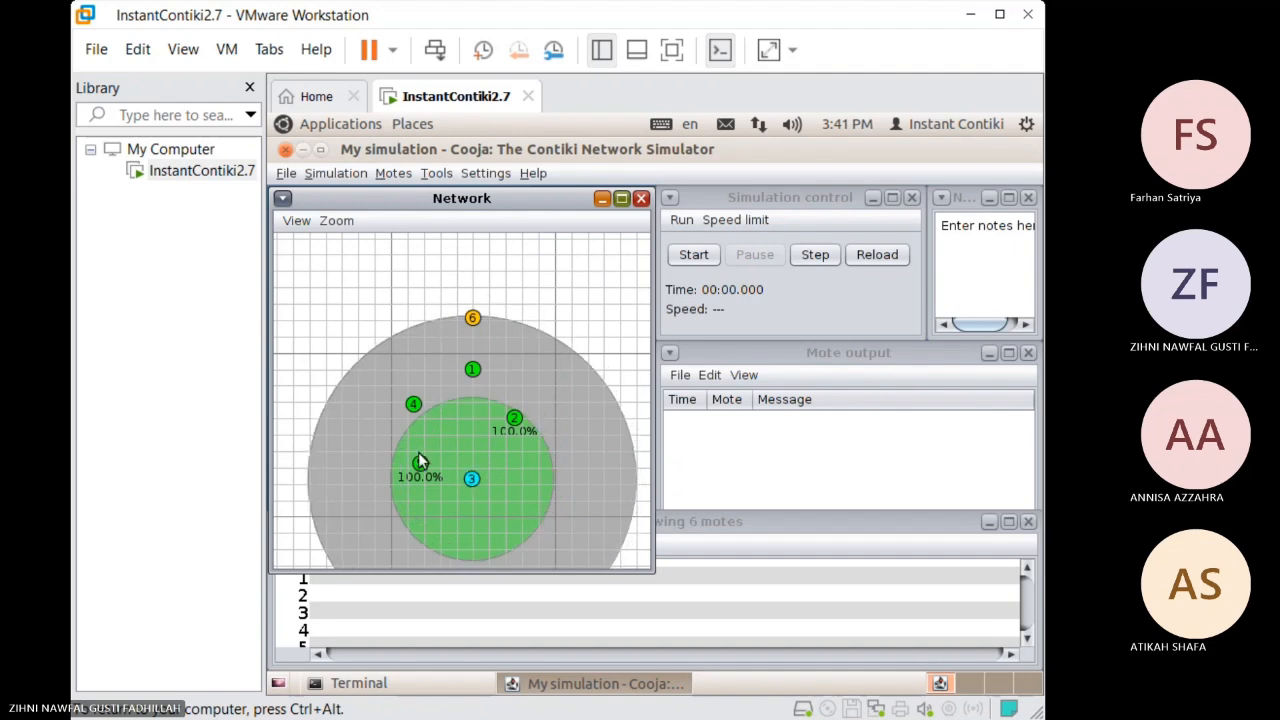
click(414, 404)
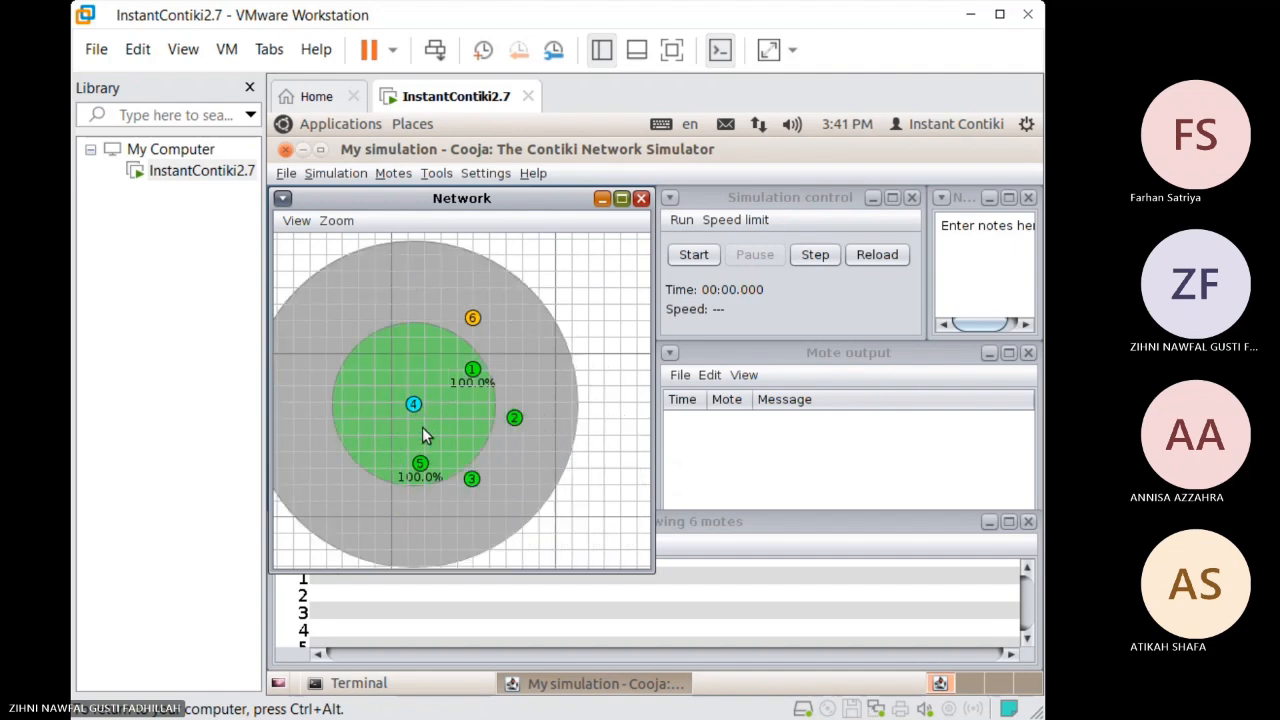
click(473, 367)
click(472, 317)
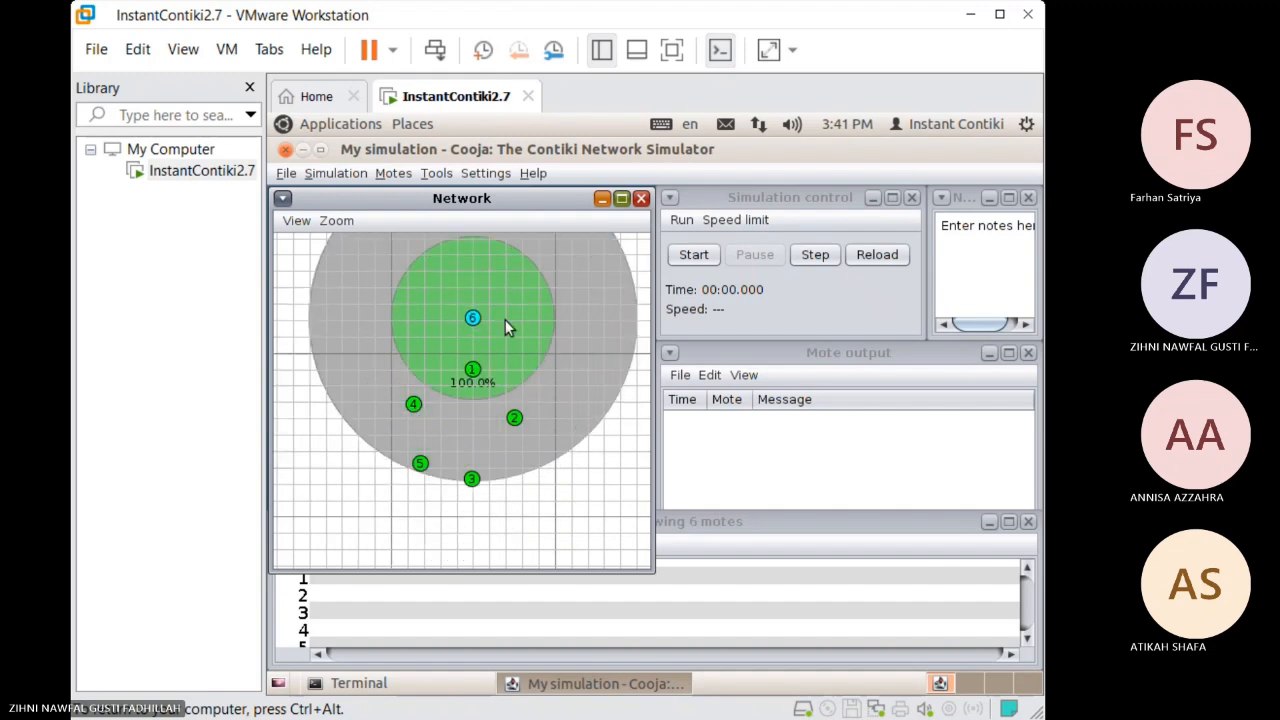
click(557, 294)
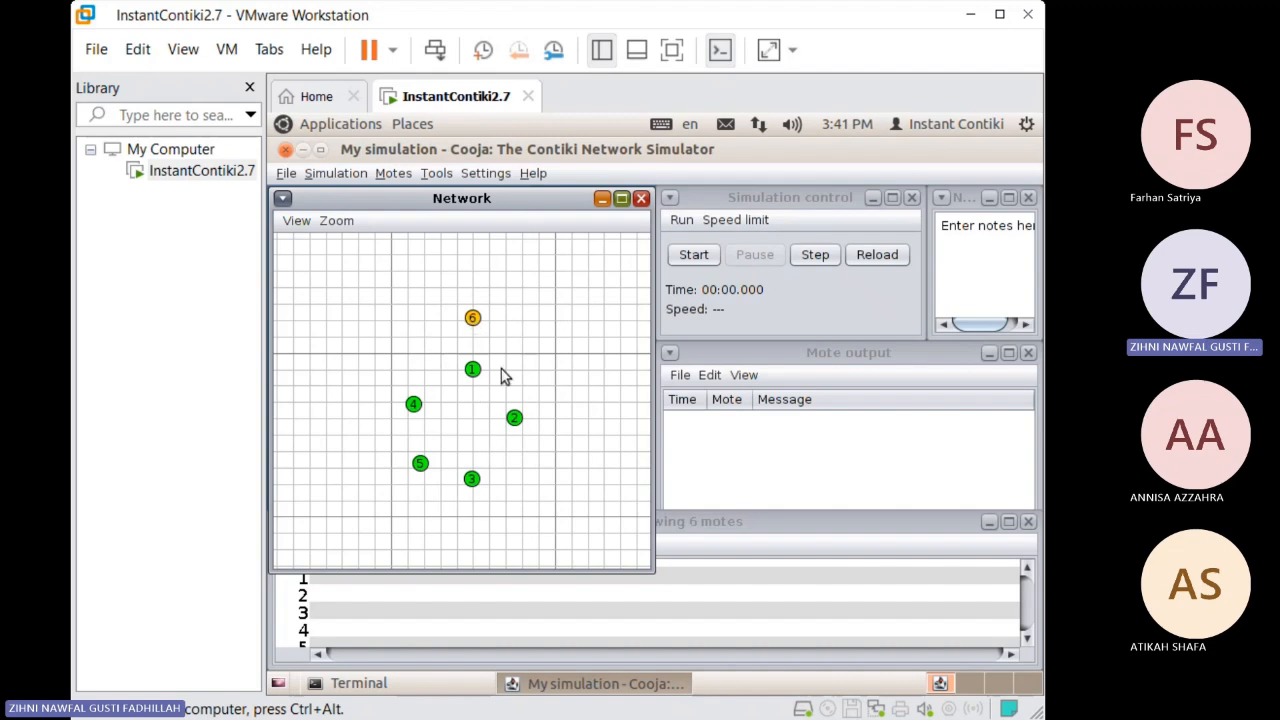
Start the simulation and view its radio messages with a packet analyzer applied, closing the message log again
click(694, 255)
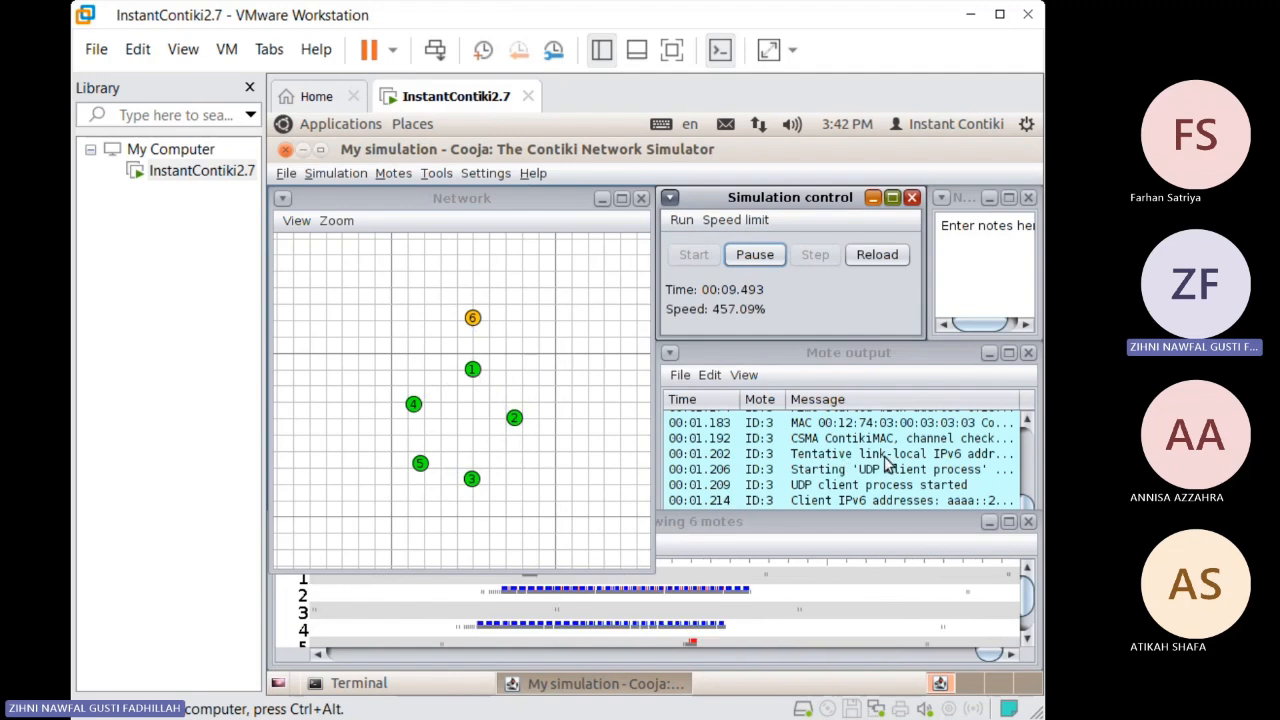
click(438, 175)
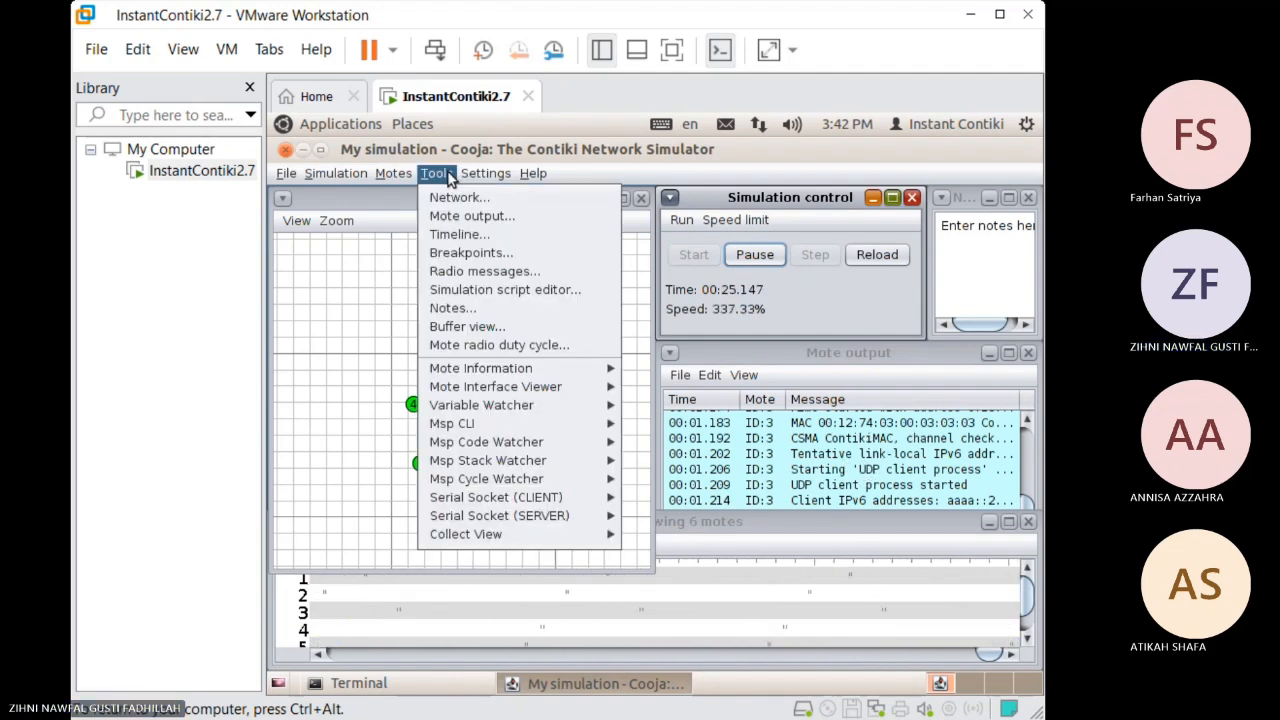
click(467, 273)
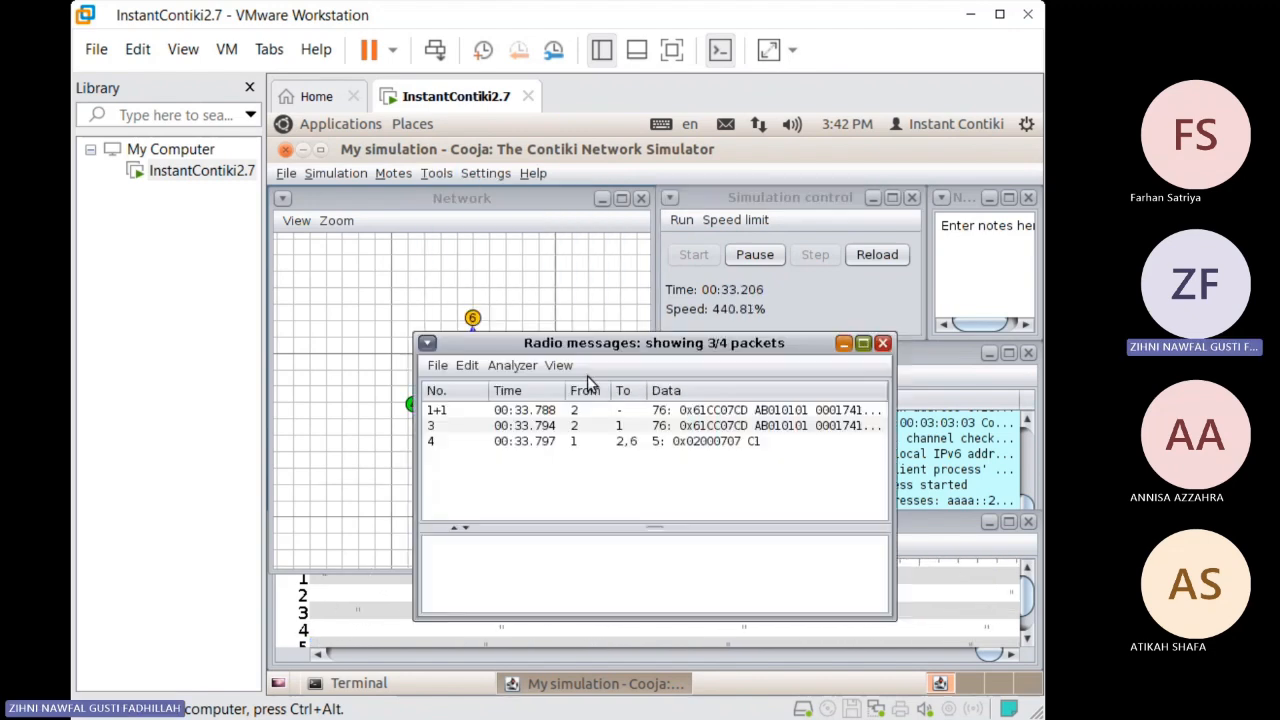
click(513, 366)
click(537, 429)
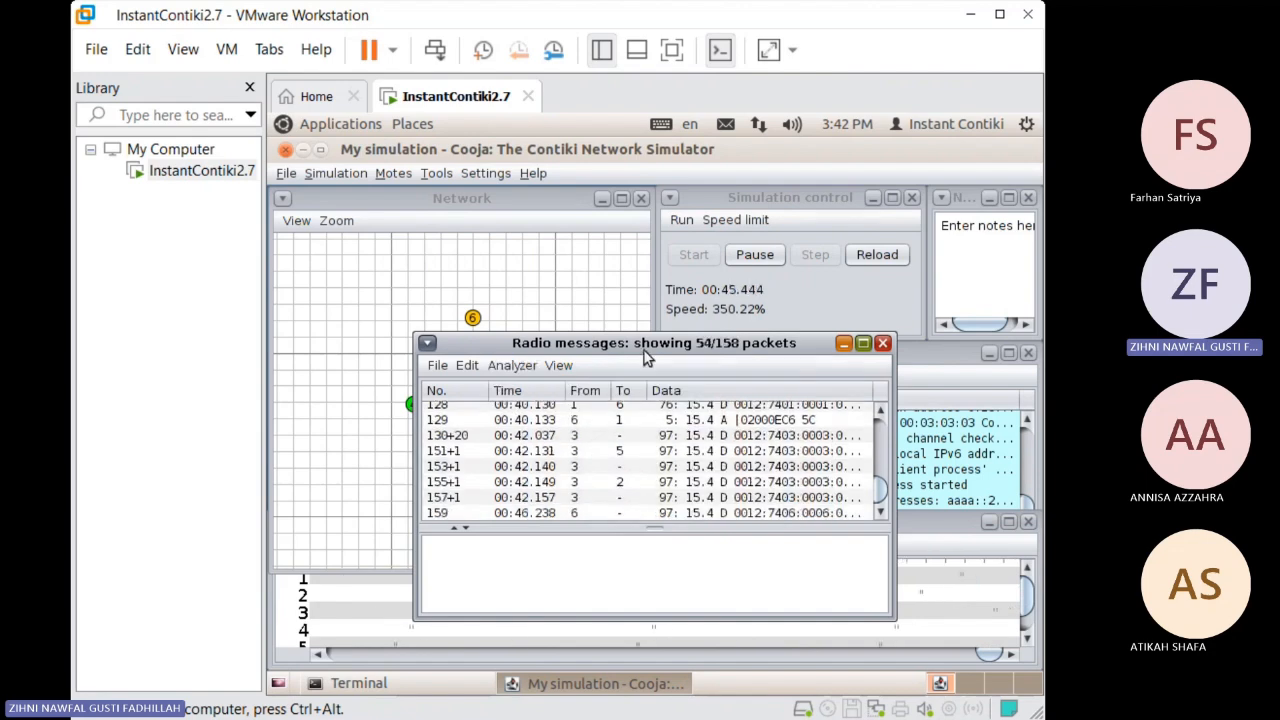
drag(646, 343, 631, 262)
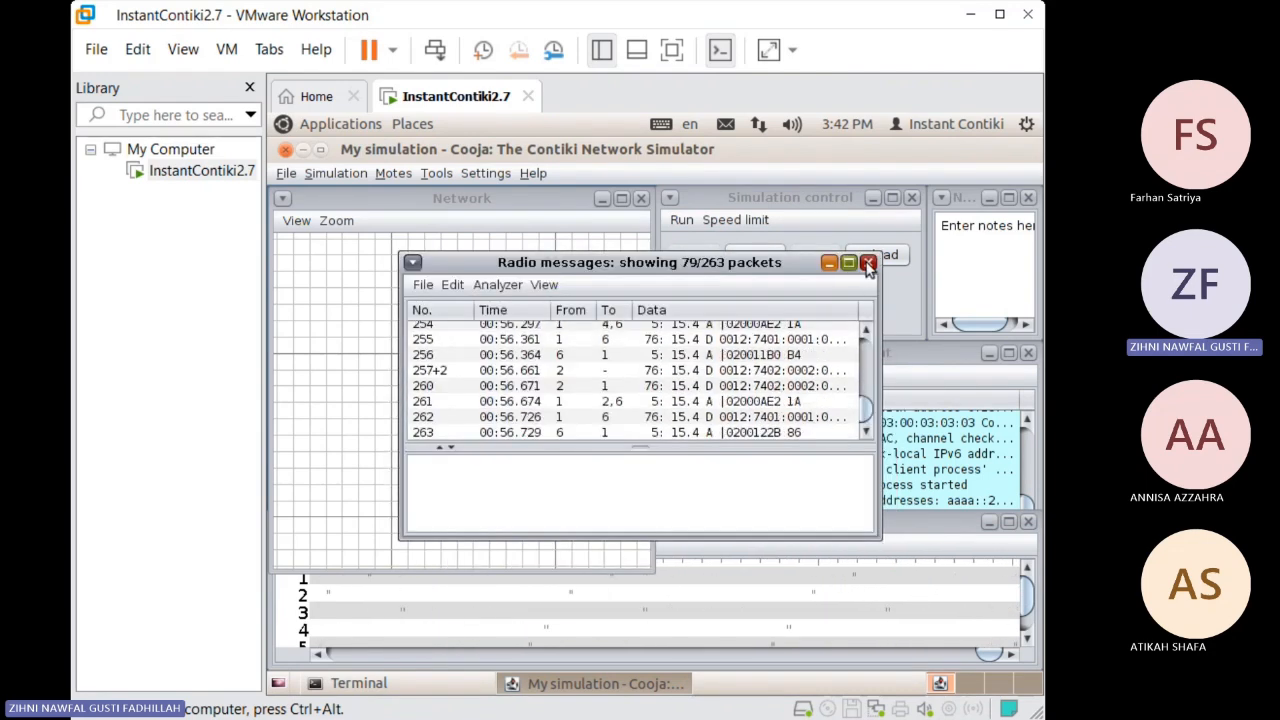
click(868, 262)
Start data collection in a Collect View for mote Sky 6 and display its sensor map
click(436, 173)
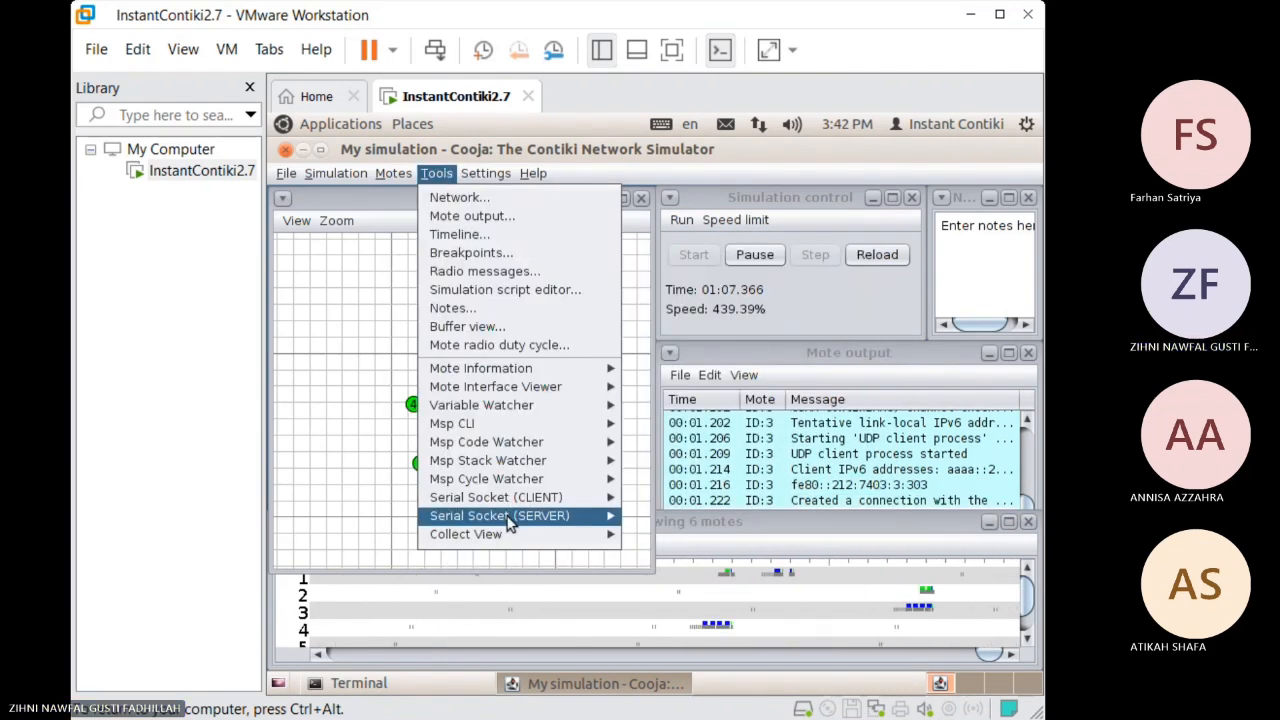
mouse_move(529, 534)
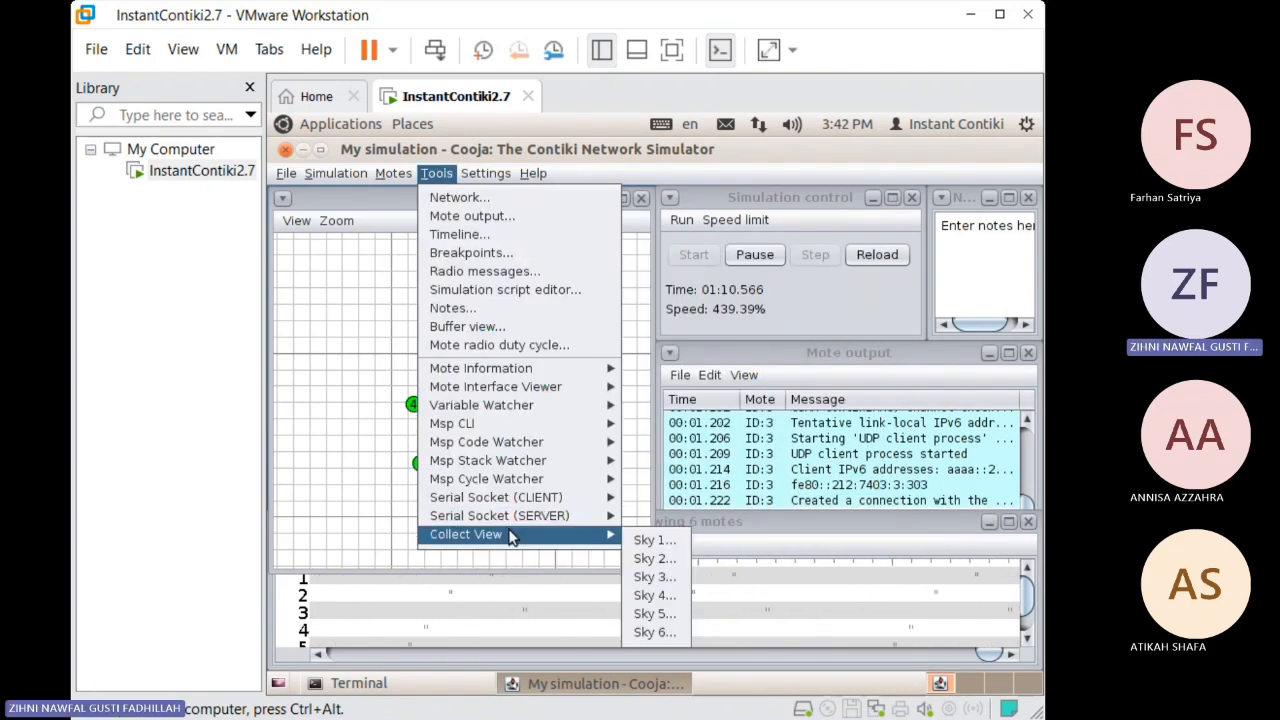
click(666, 635)
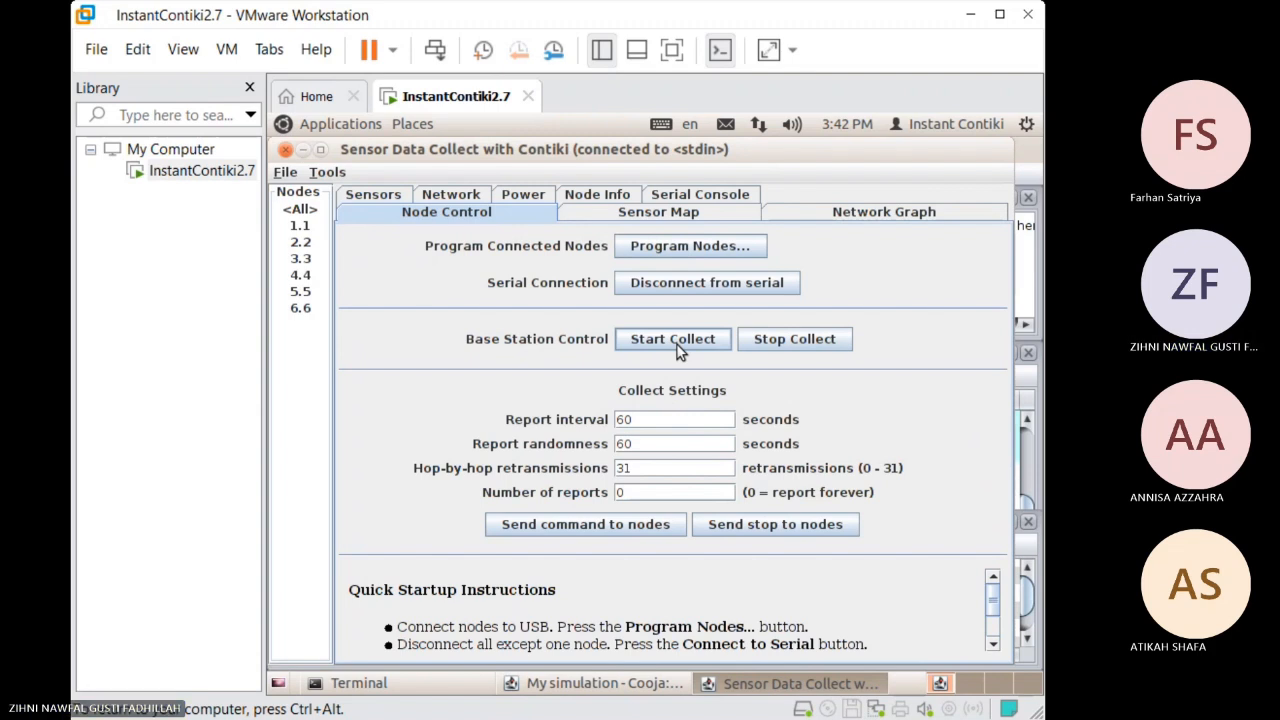
click(679, 348)
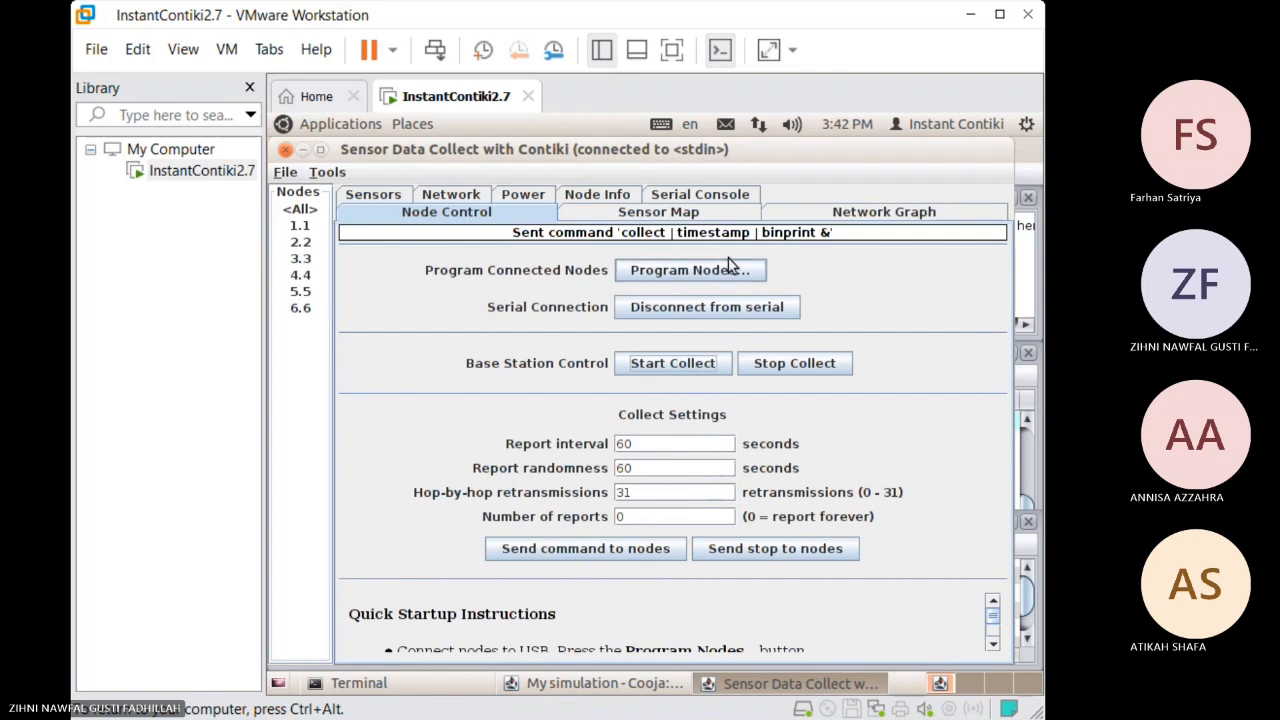
click(734, 211)
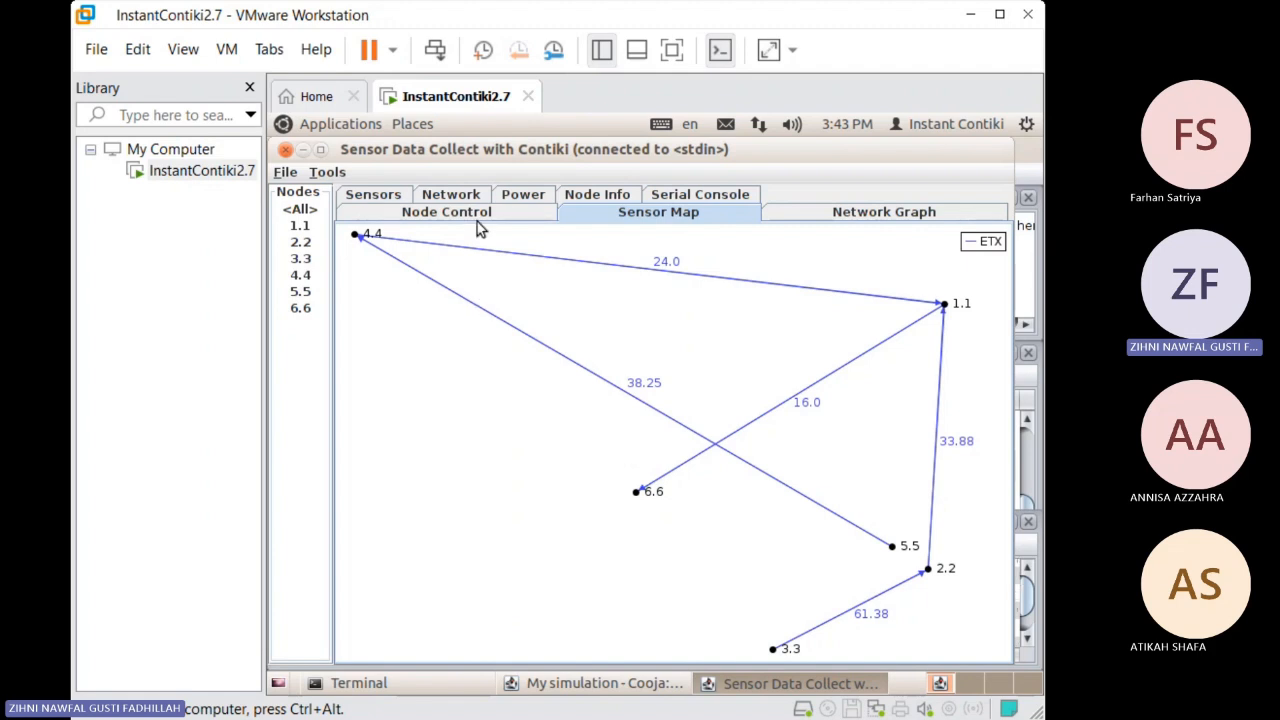
Return to the simulation's network view and trace the route from mote 3 through motes 2 and 1 to sink mote 6
click(633, 685)
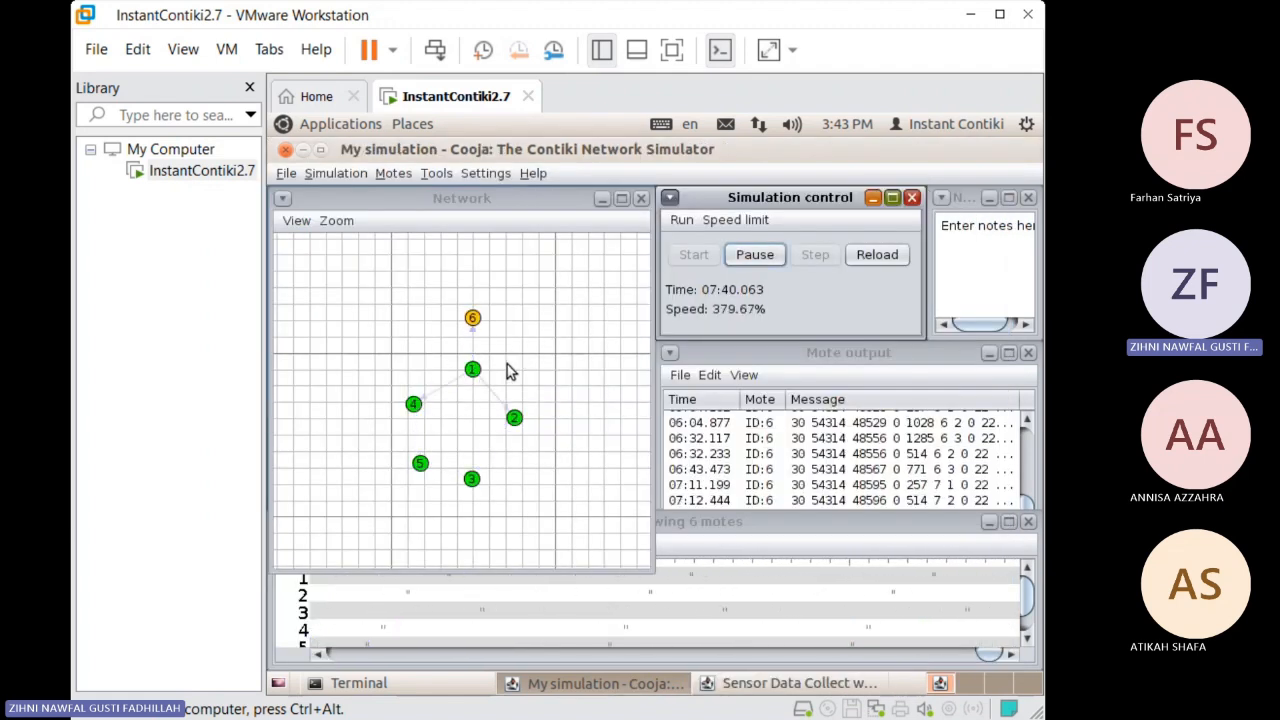
click(473, 481)
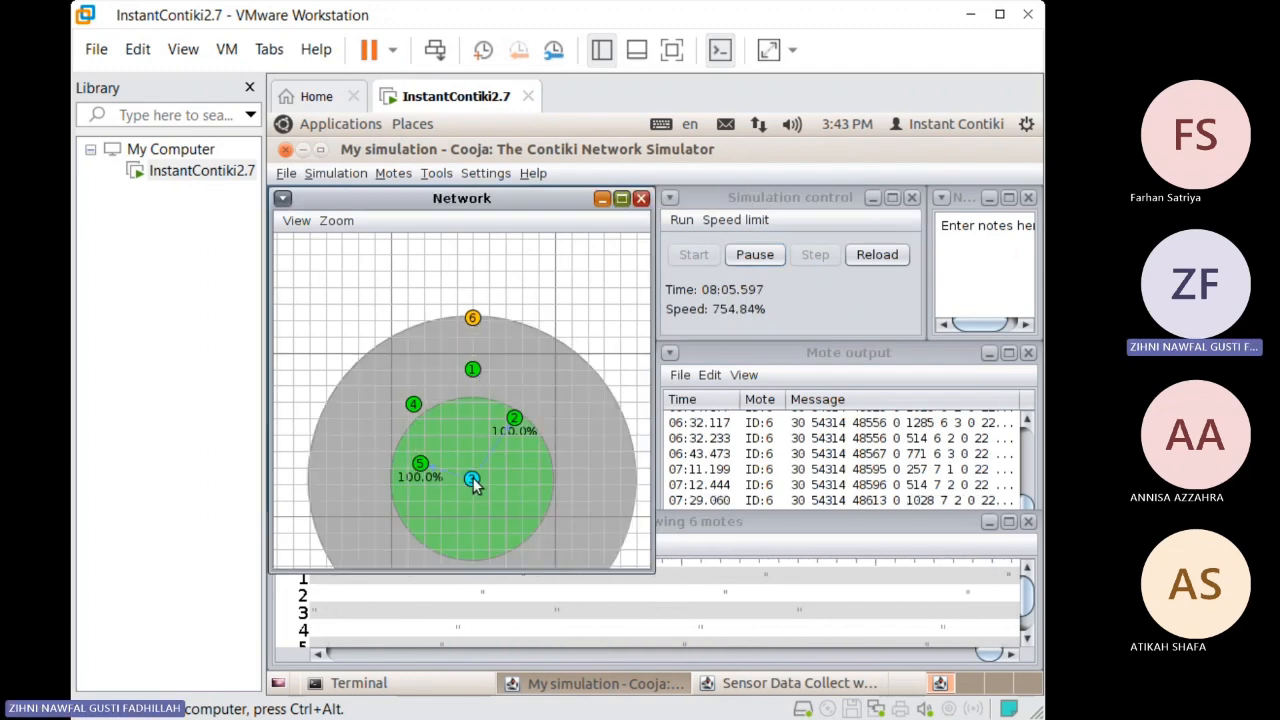
click(474, 318)
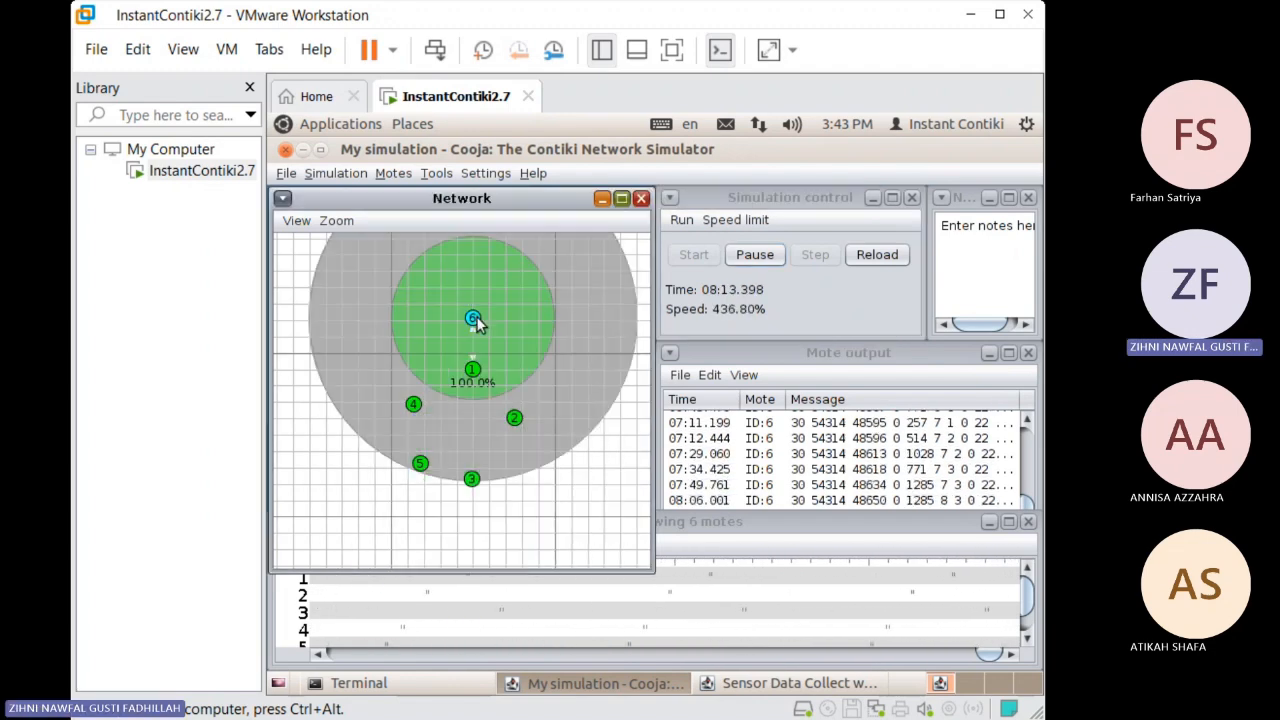
click(473, 480)
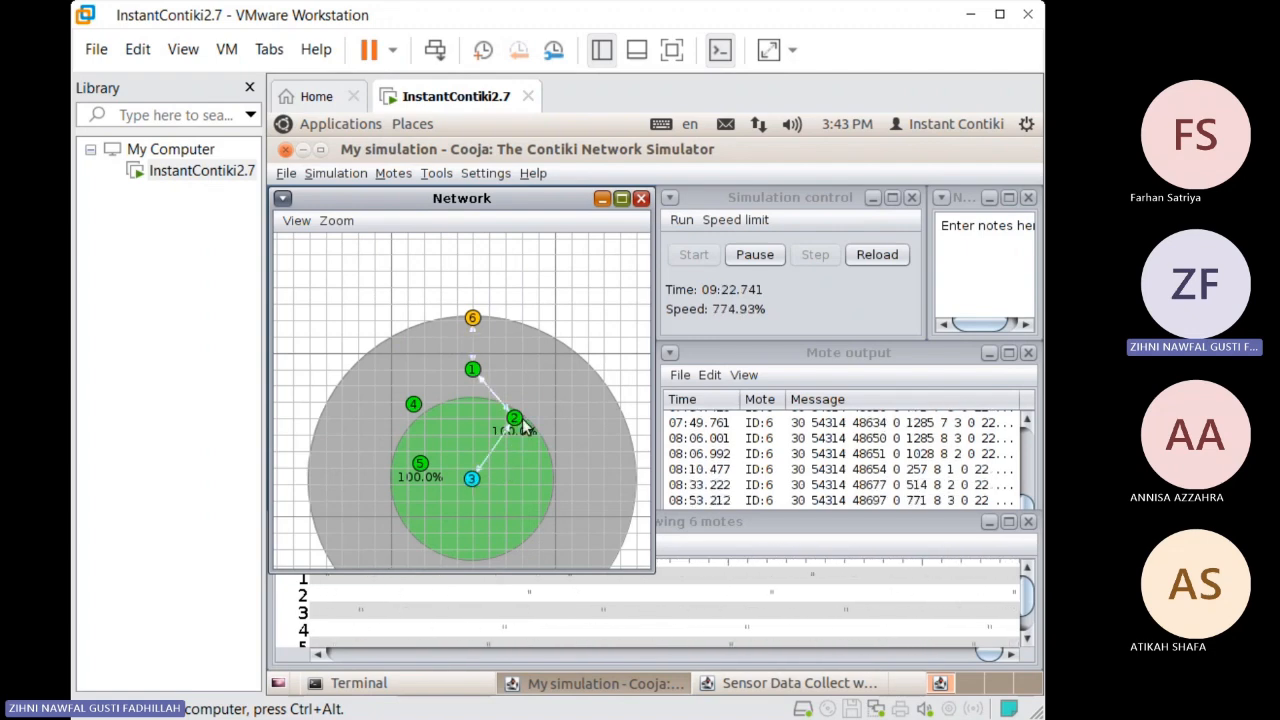
click(514, 418)
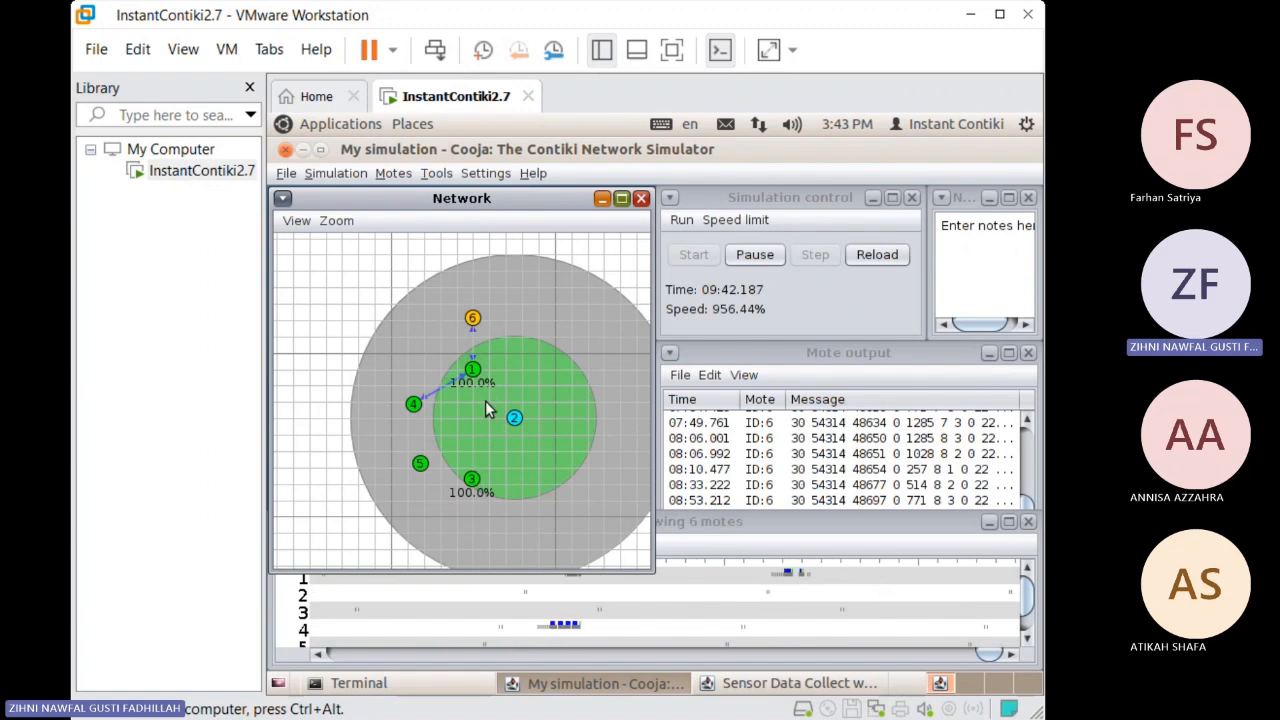
click(474, 370)
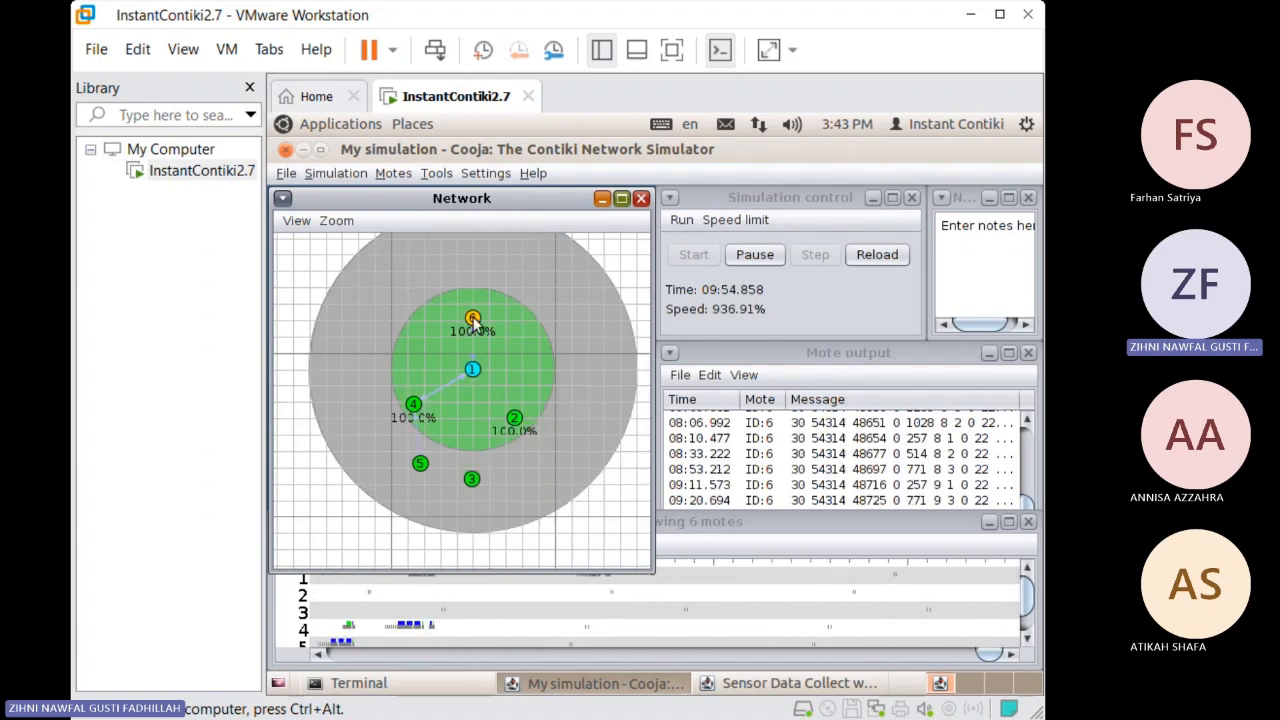
click(473, 319)
Trace the alternative route from mote 3 through motes 5, 4 and 1 to sink mote 6 using their radio ranges
click(472, 481)
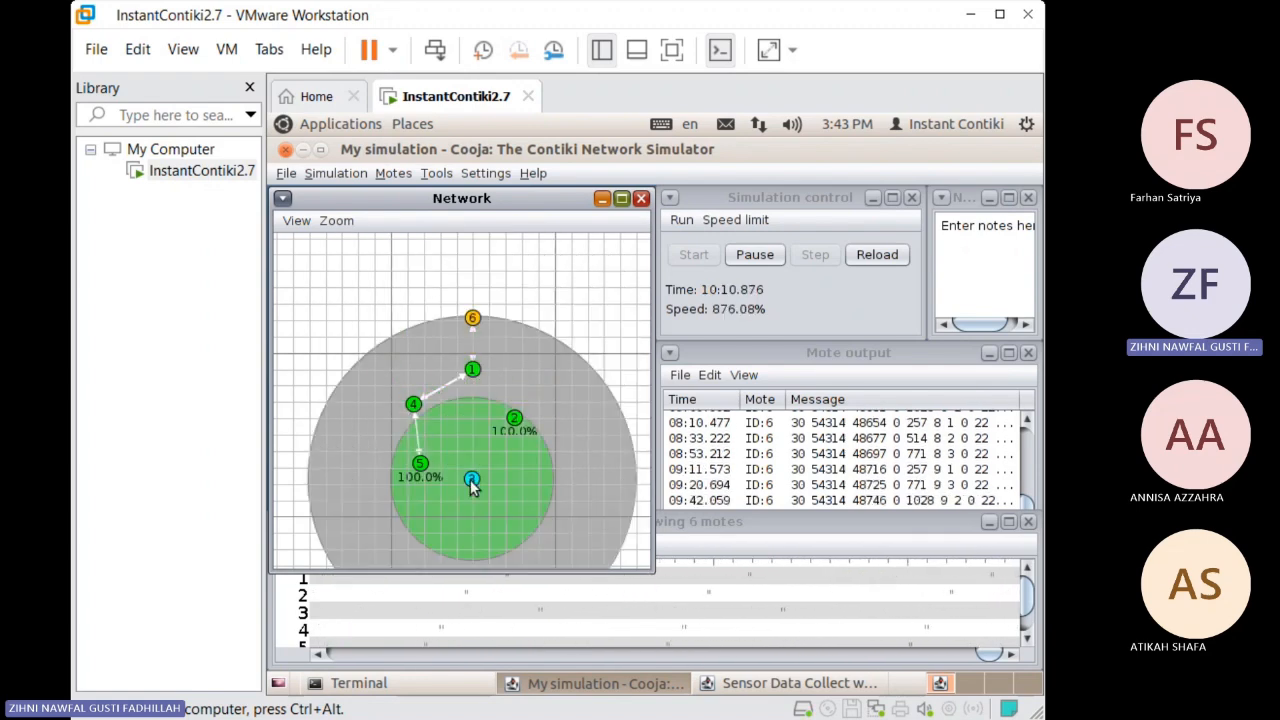
click(421, 463)
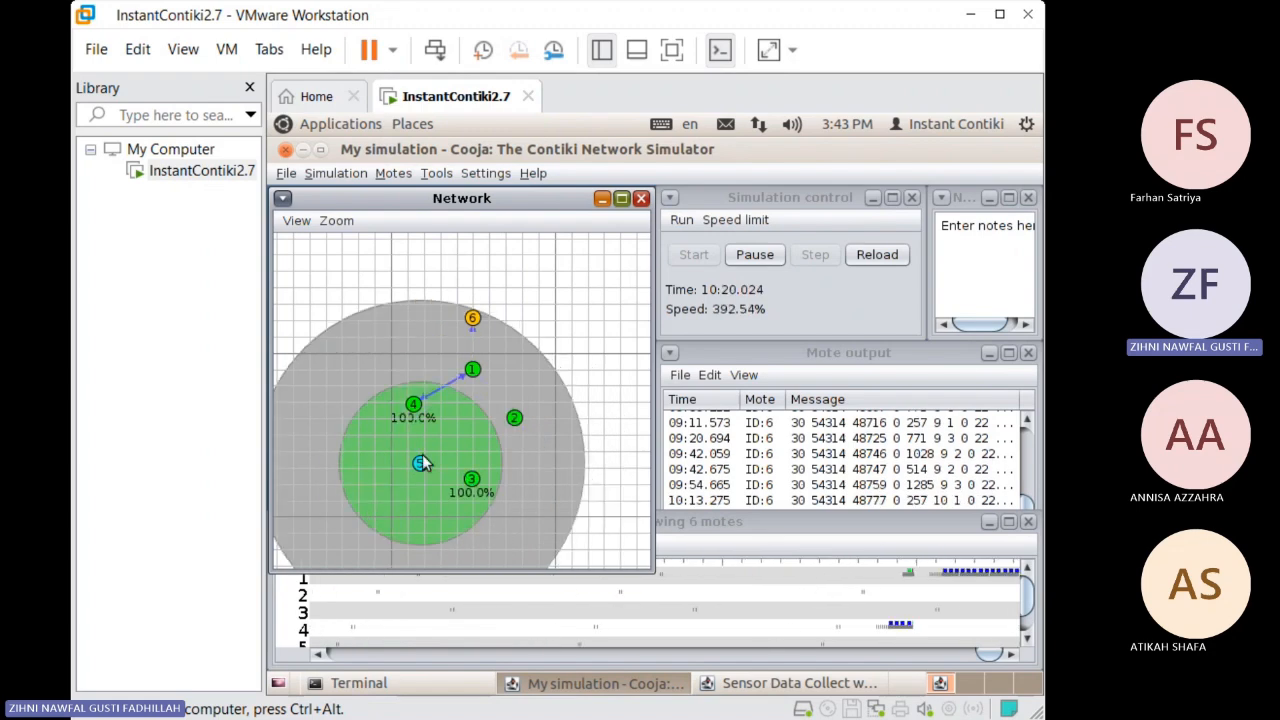
click(414, 404)
click(473, 370)
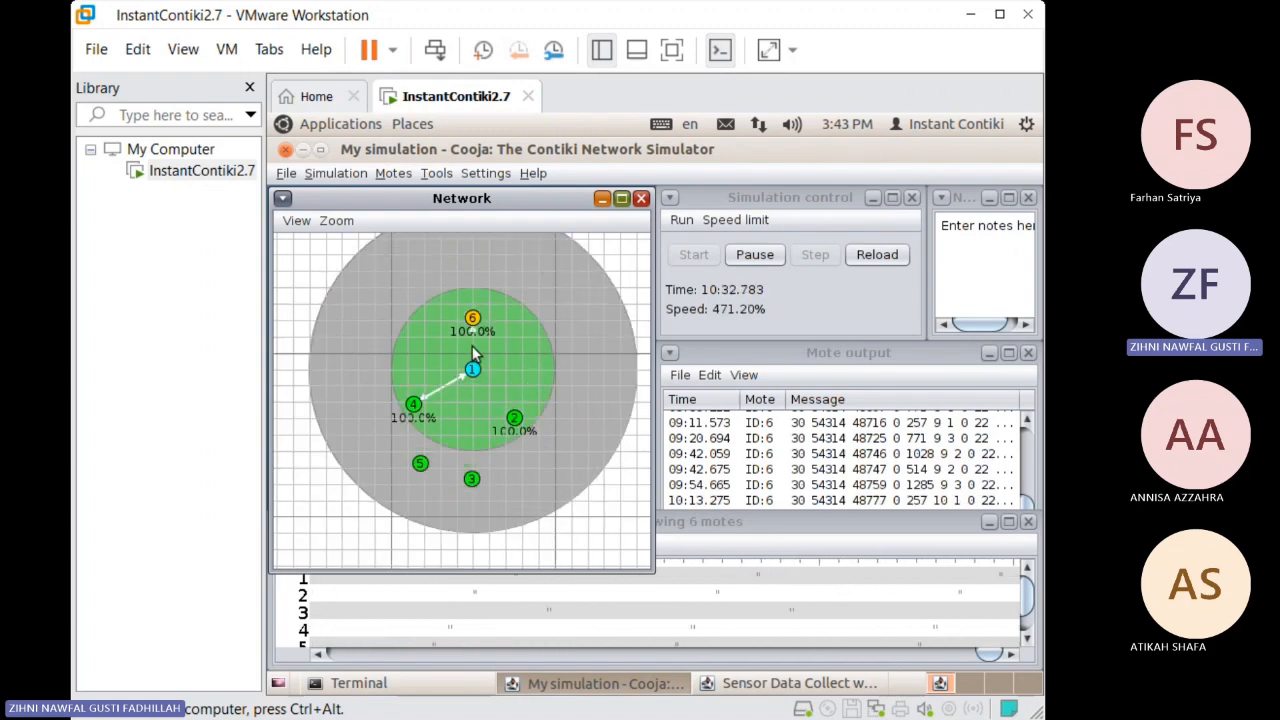
click(473, 318)
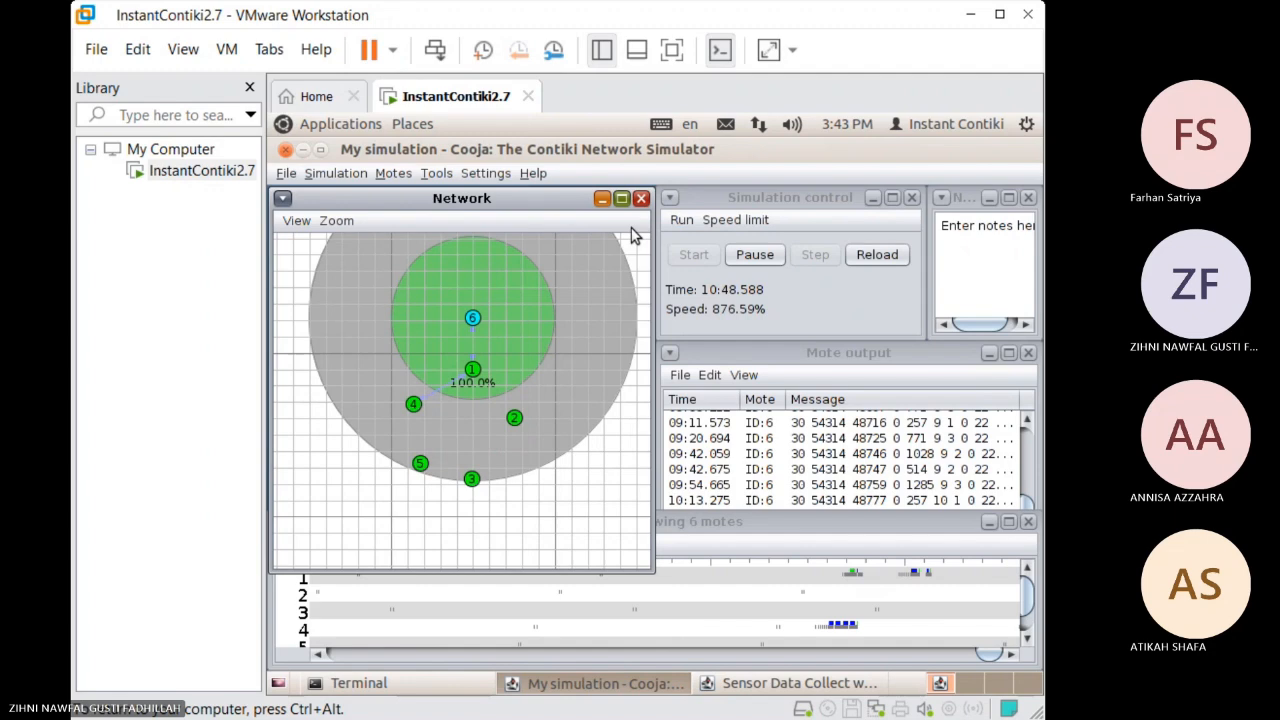
Switch to the Sensor Data Collect window and examine the node information for node 3.3, including its hops
click(437, 175)
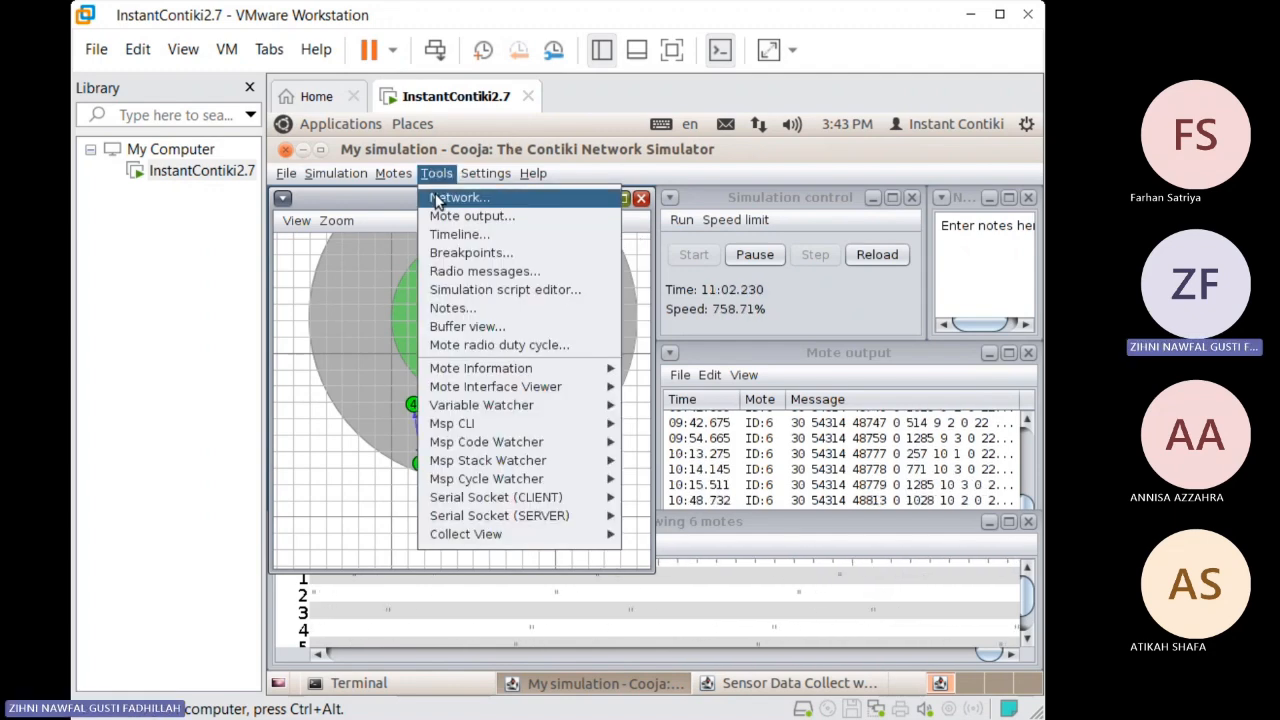
click(678, 330)
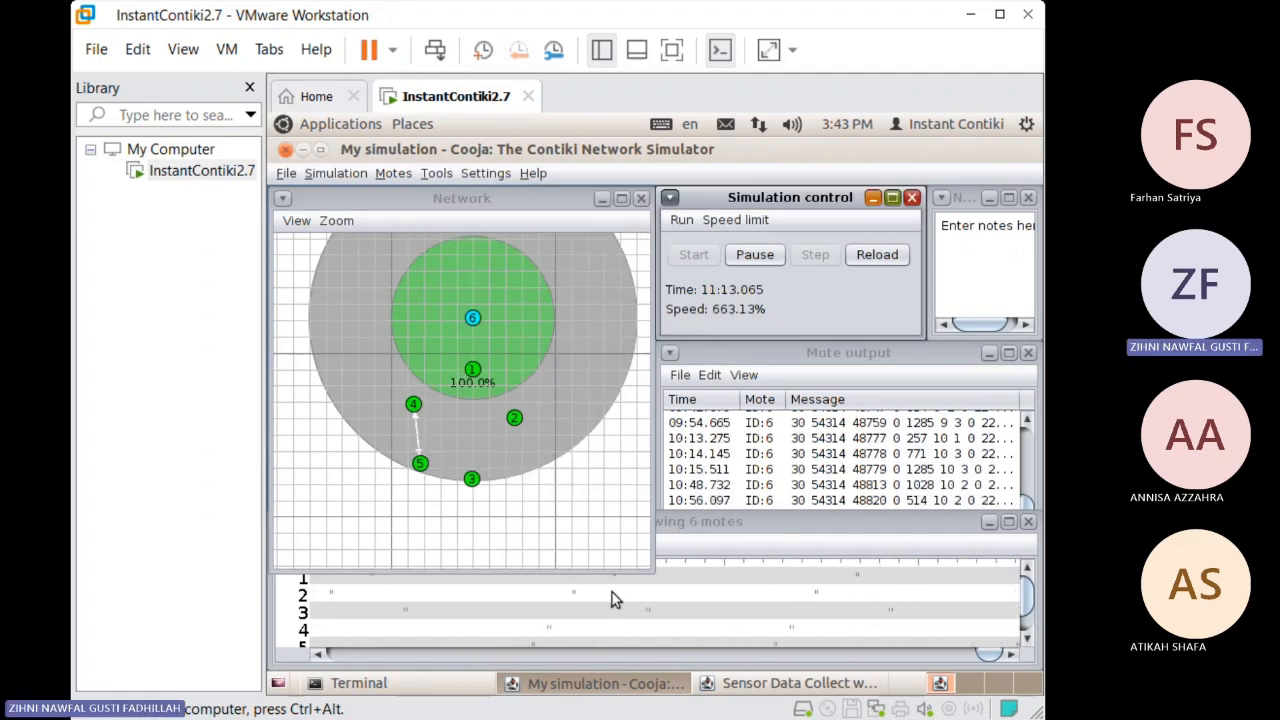
click(729, 686)
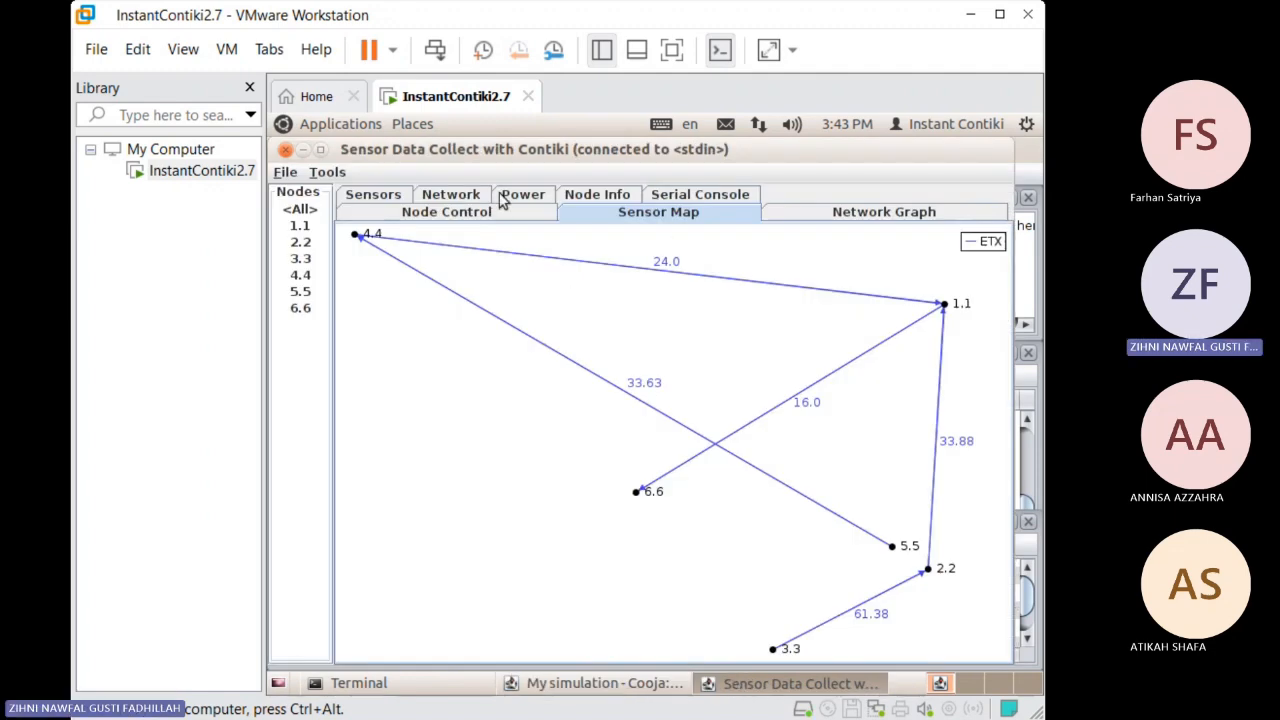
click(618, 200)
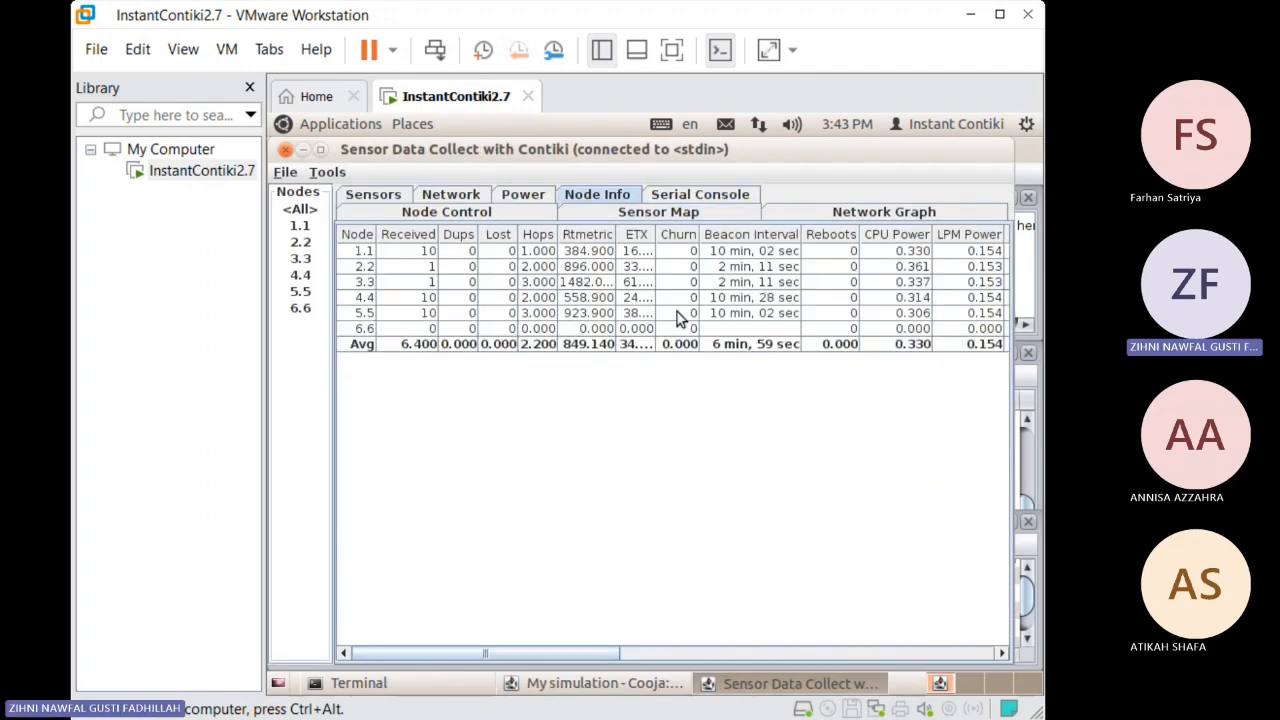
click(362, 285)
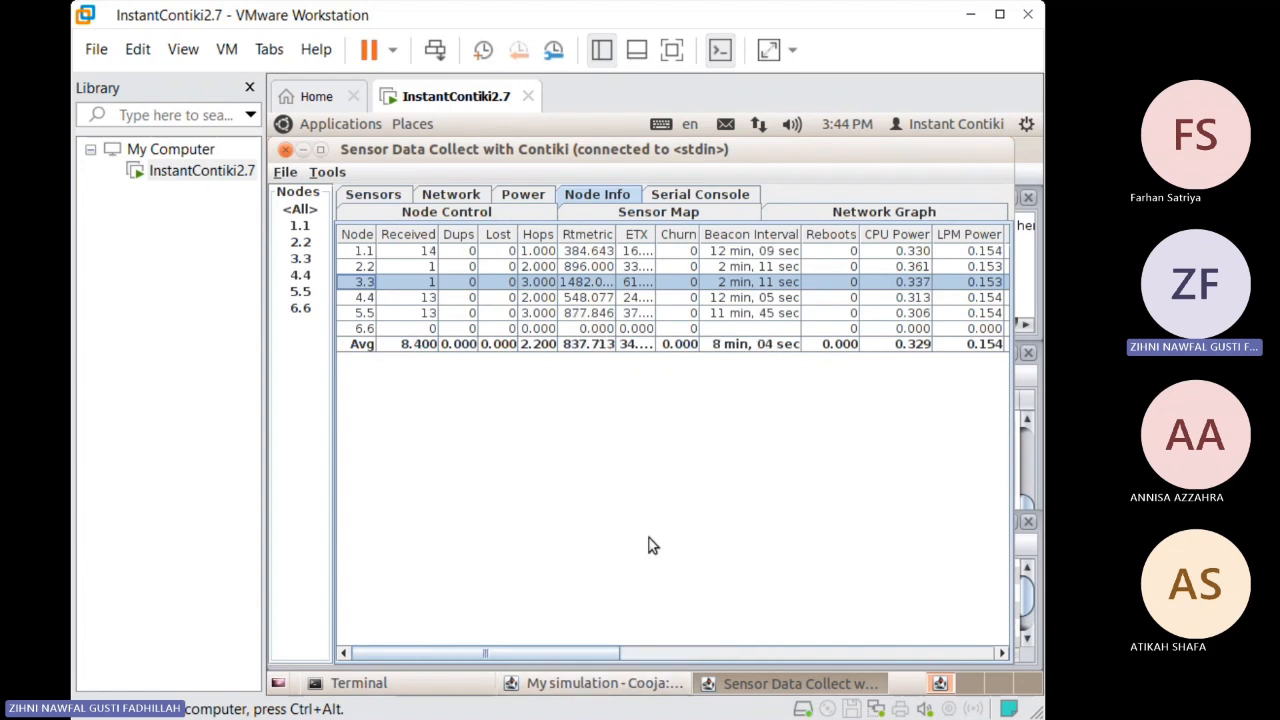
Go back to the network view and follow mote 3's hops via motes 2 and 1 to sink mote 6 again
click(631, 687)
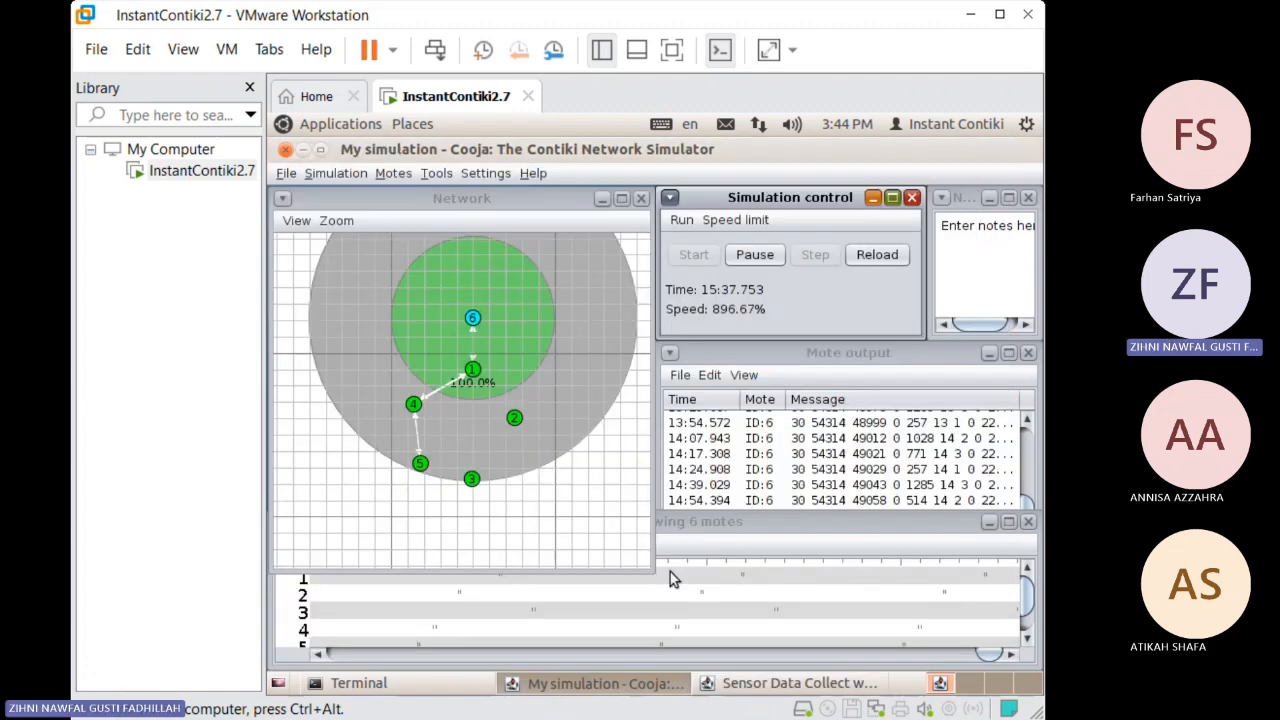
click(472, 481)
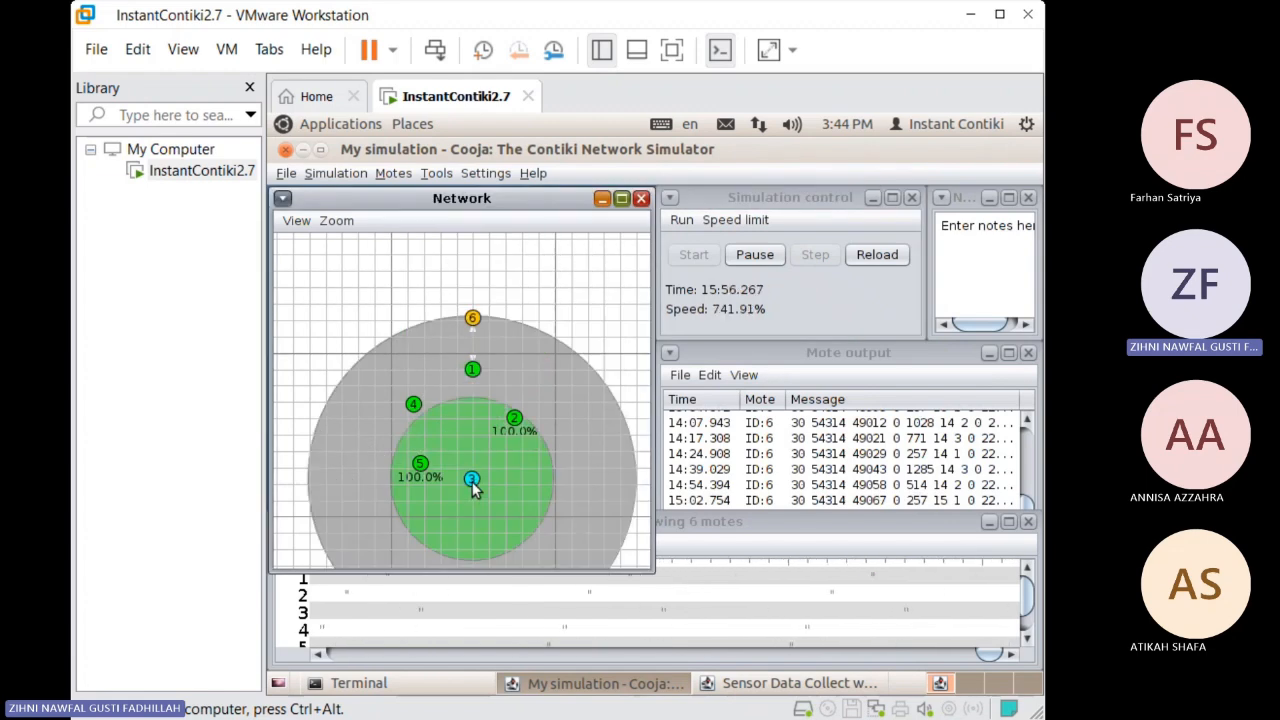
click(512, 419)
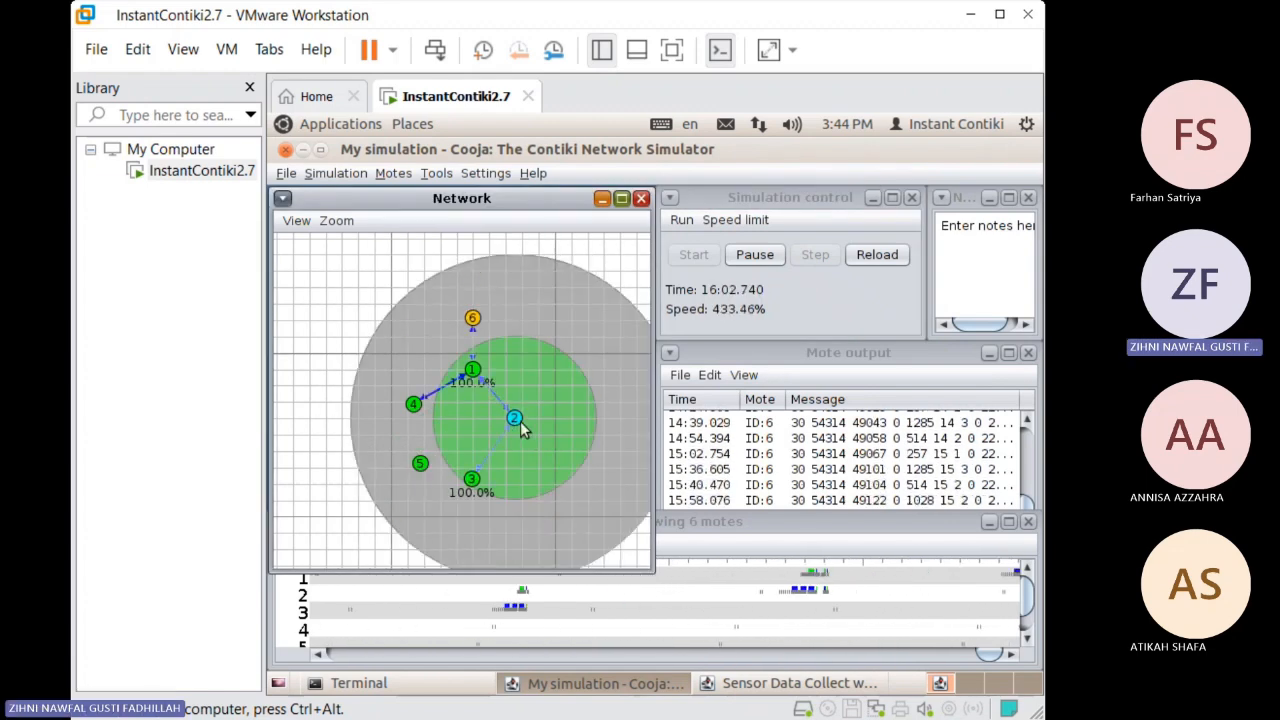
click(473, 369)
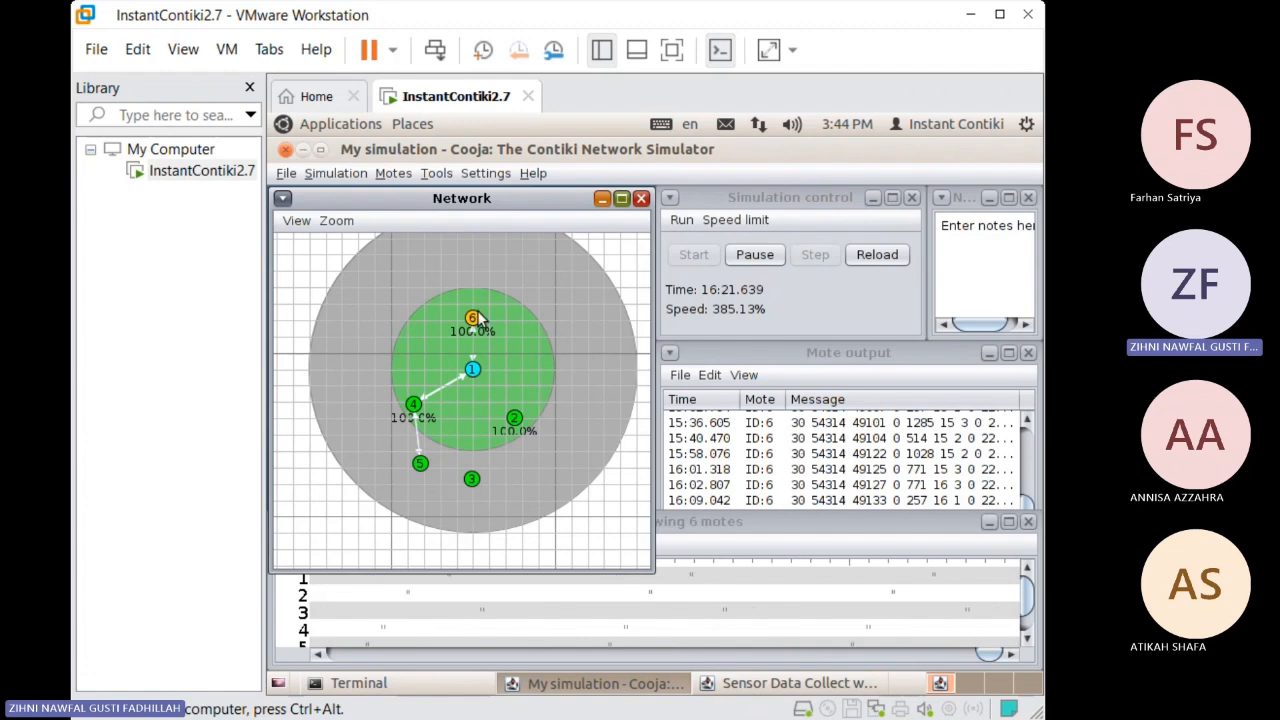
click(478, 324)
click(474, 322)
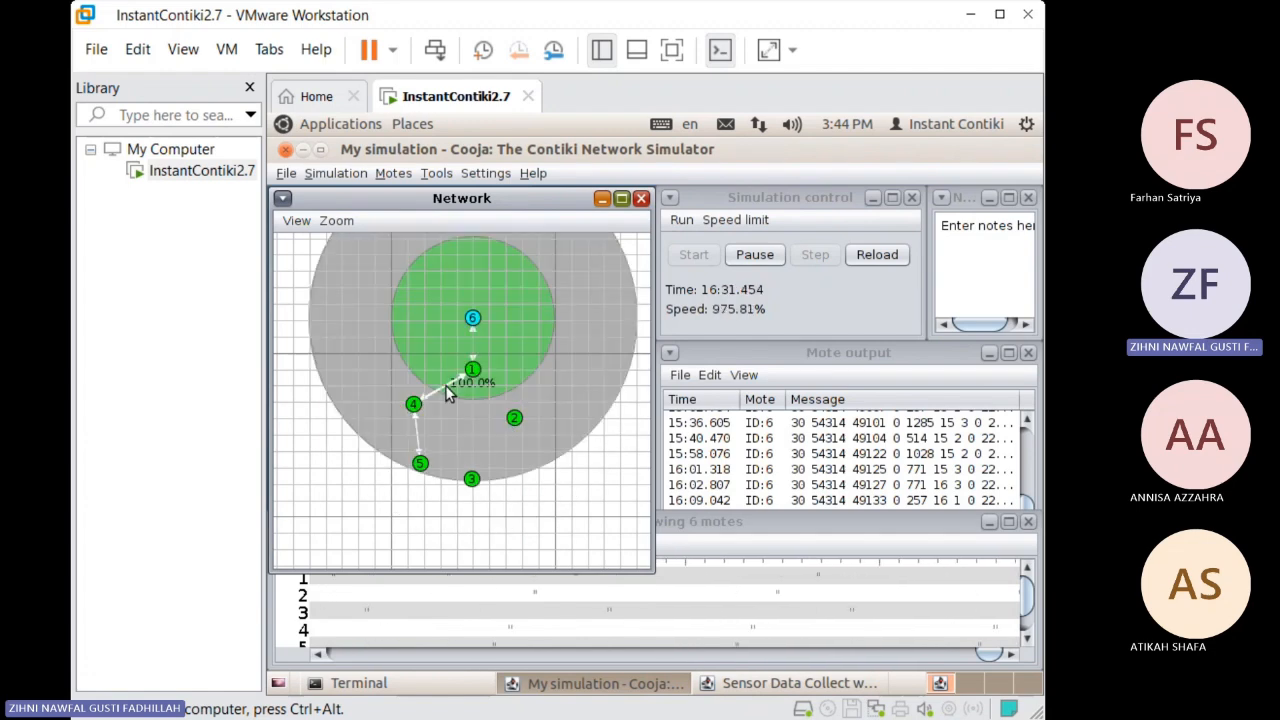
Display the radio ranges of motes 3, 1, 4, 5 and 2 to examine mote 3's possible next hops
click(472, 479)
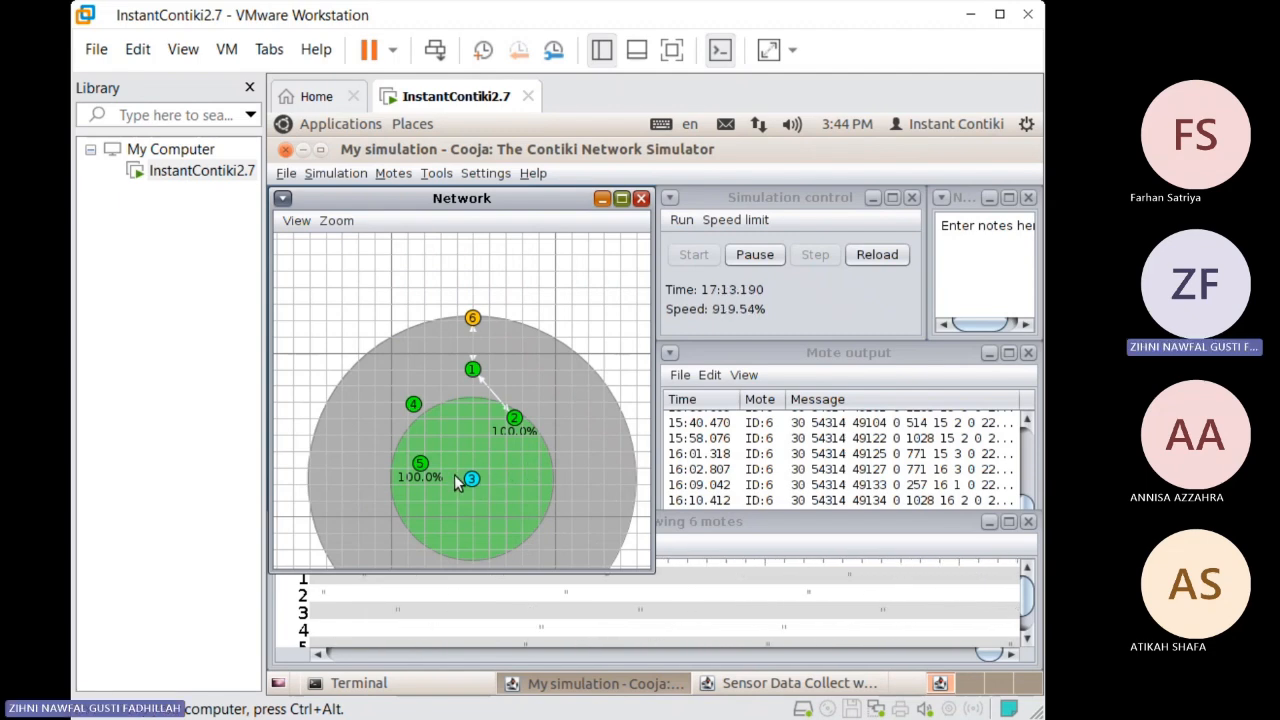
click(473, 371)
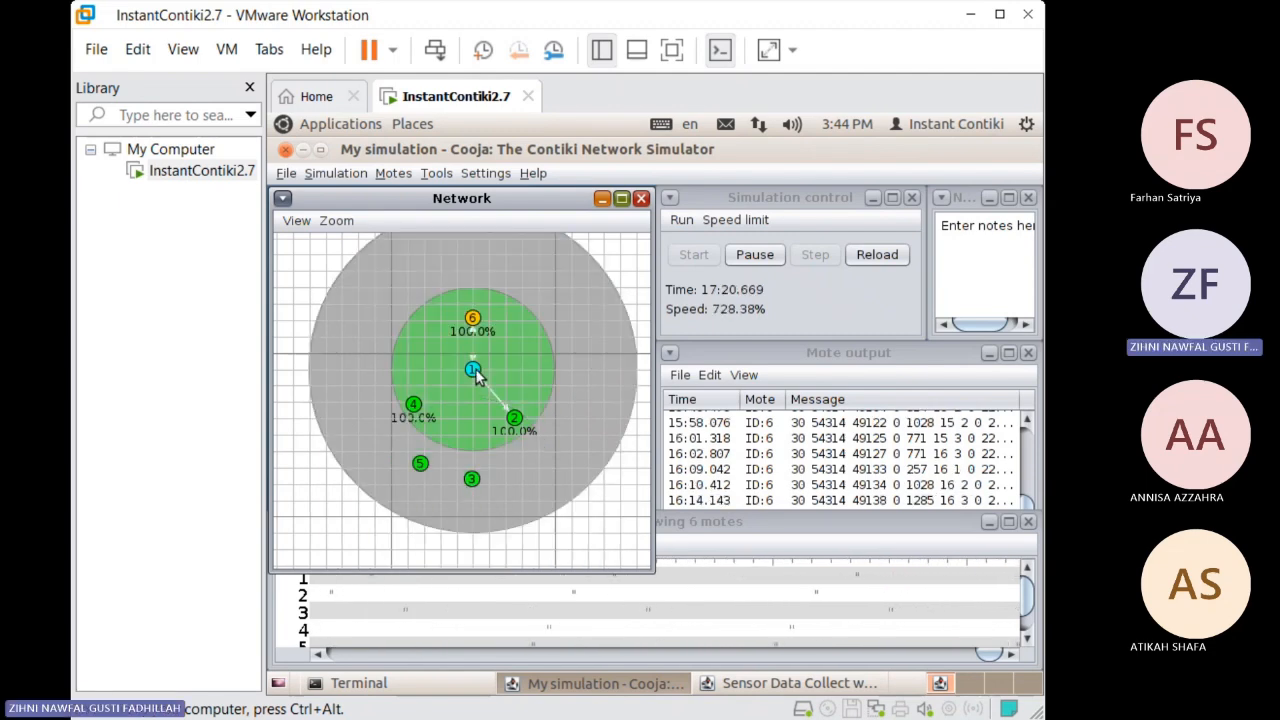
click(472, 480)
click(413, 404)
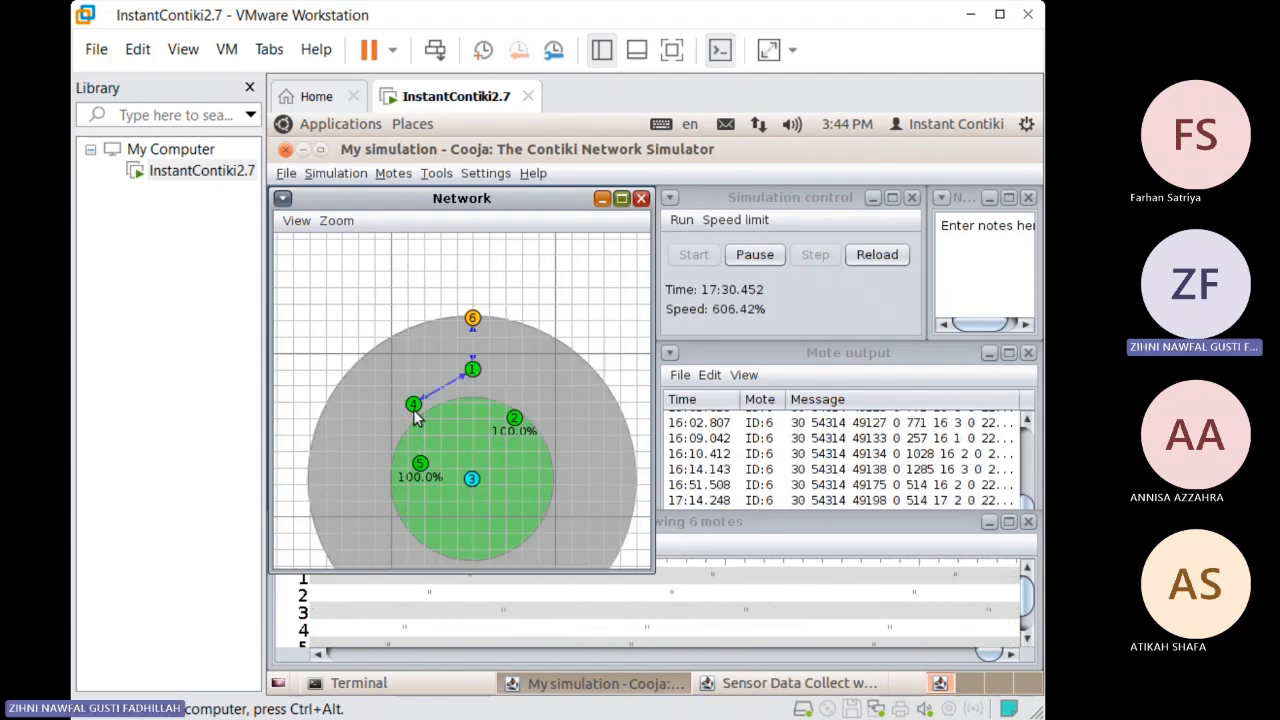
click(472, 480)
click(420, 463)
click(514, 419)
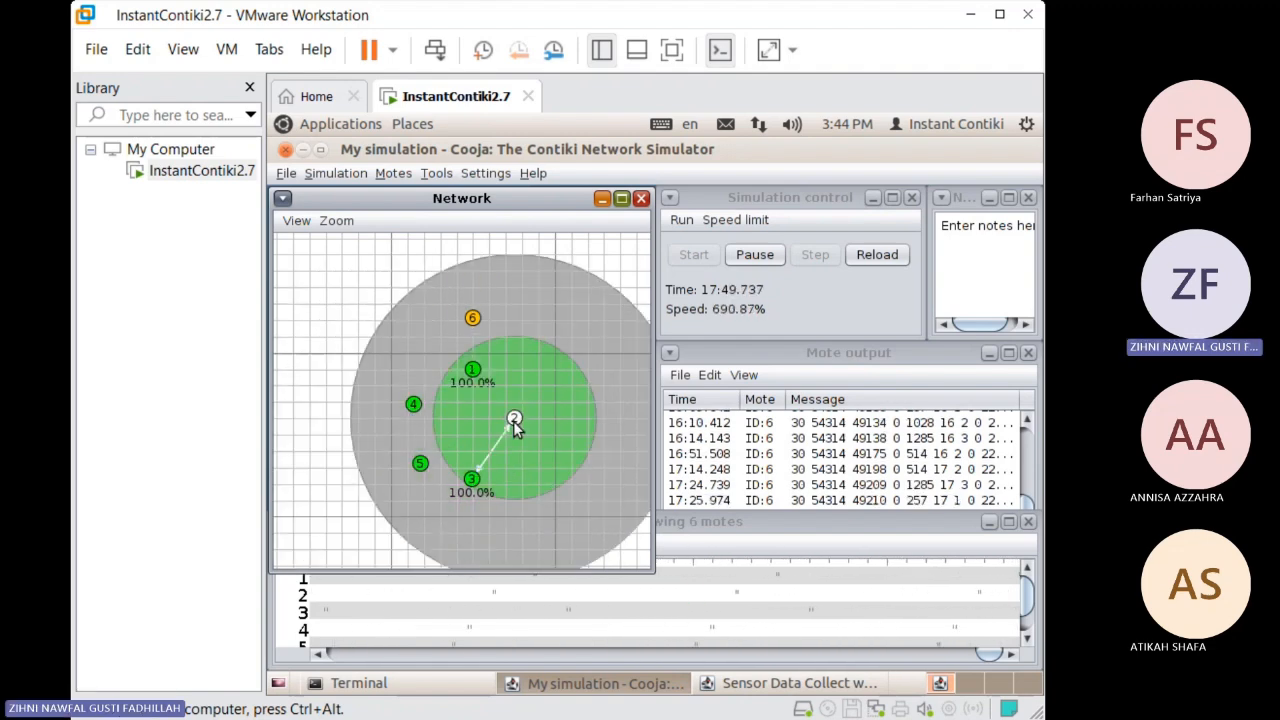
click(472, 479)
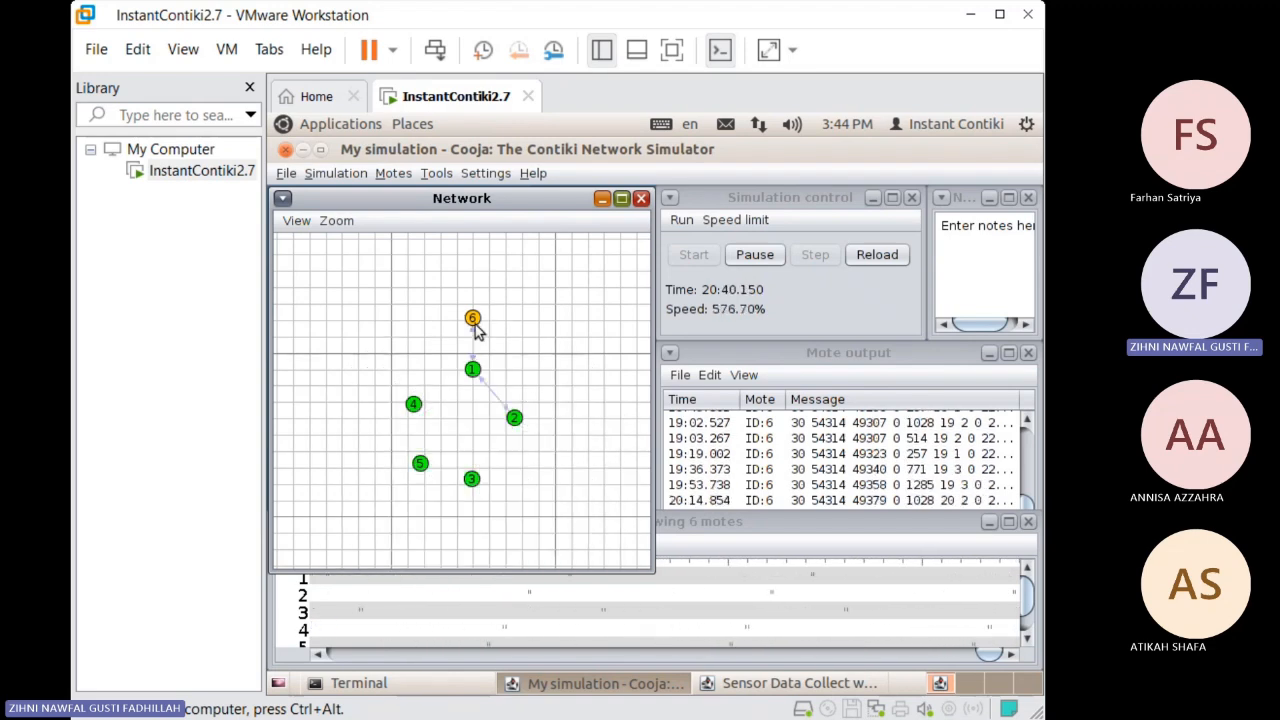
Compare the radio range of sink mote 6 with those of motes 3, 2 and 5
click(474, 322)
click(475, 482)
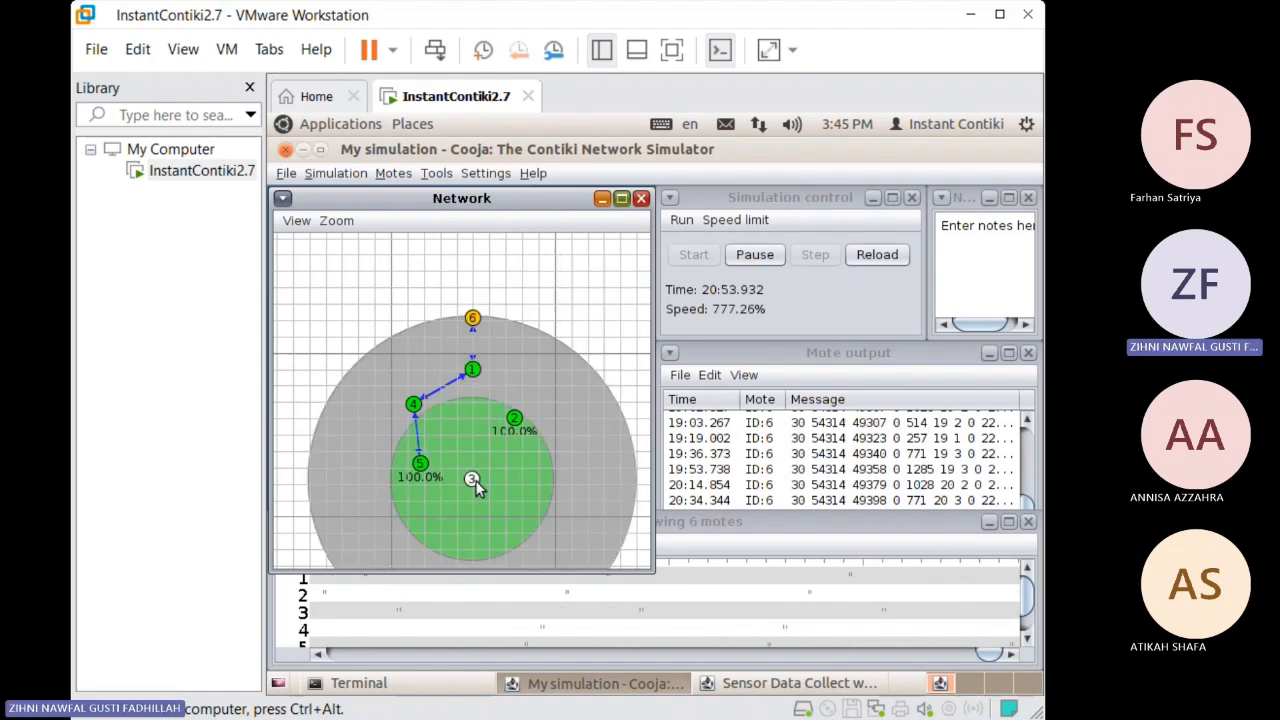
click(514, 420)
click(428, 459)
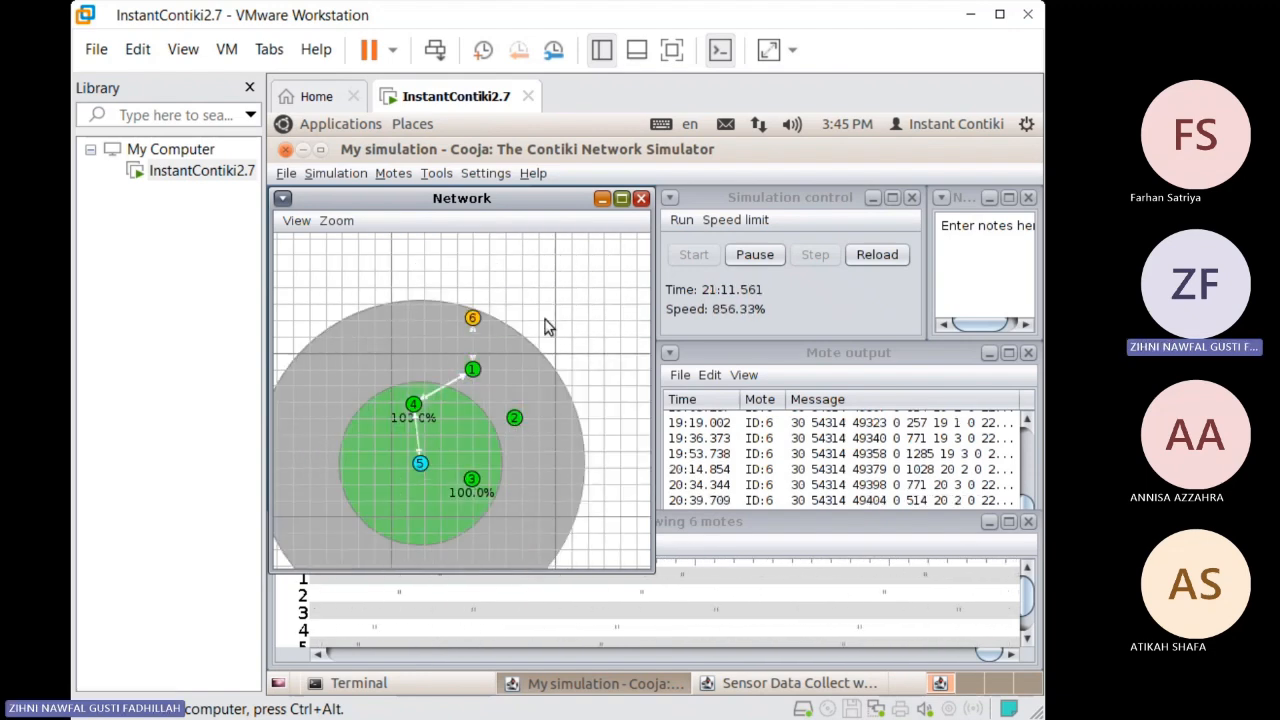
View the average power consumption chart in Sensor Data Collect, and minimize the Collect View (Sky 6) window back in the simulation
click(722, 684)
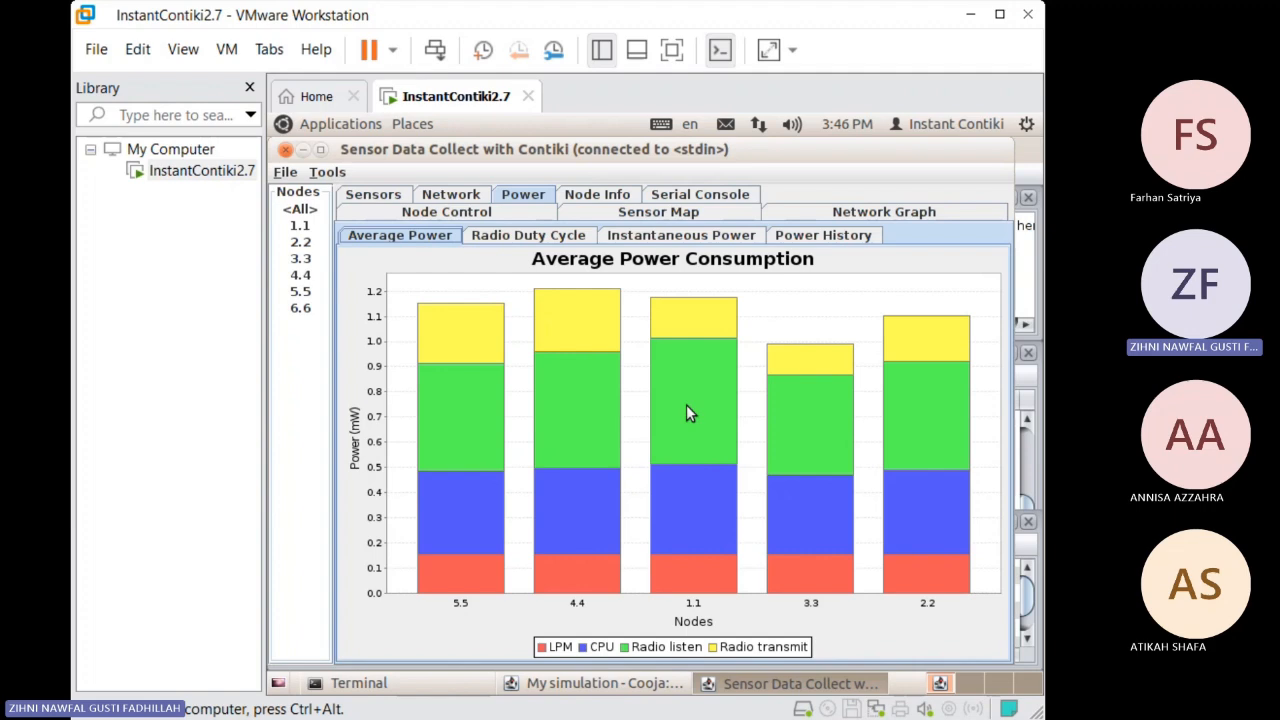
click(602, 688)
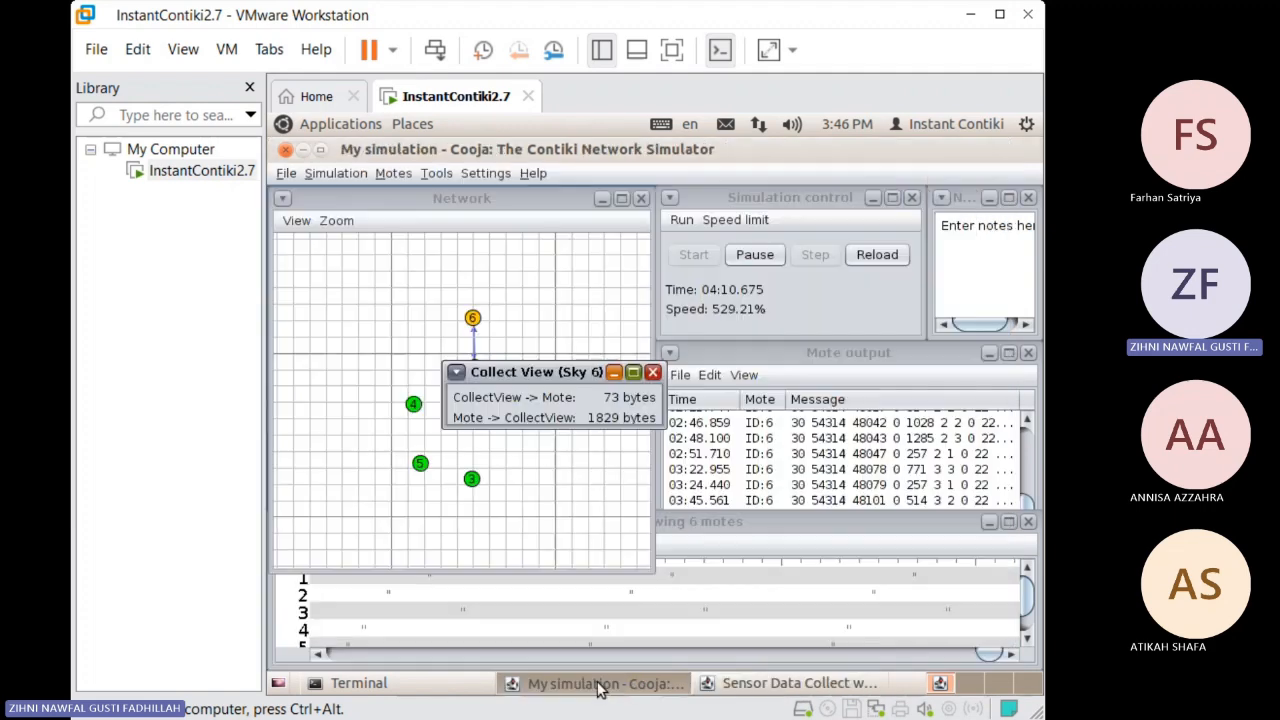
click(612, 376)
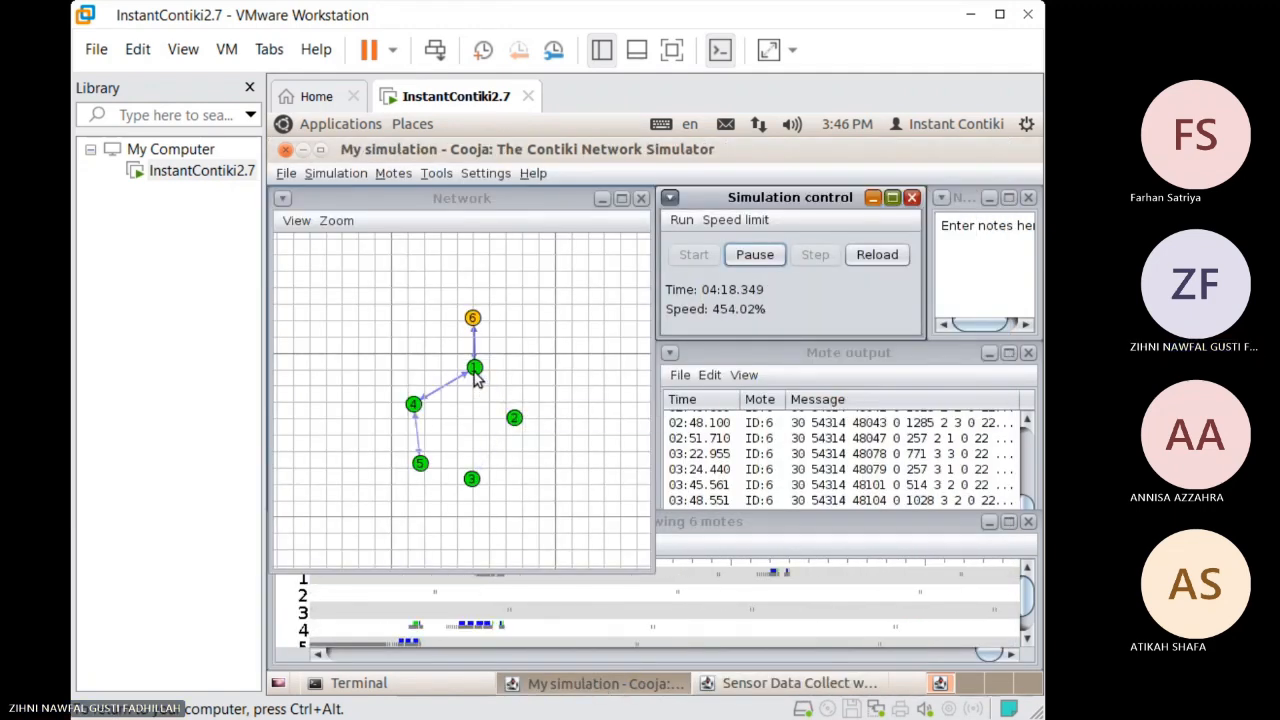
Compare the nodes' average power consumption chart with the radio ranges of motes 3 and 1 in the network view
click(787, 686)
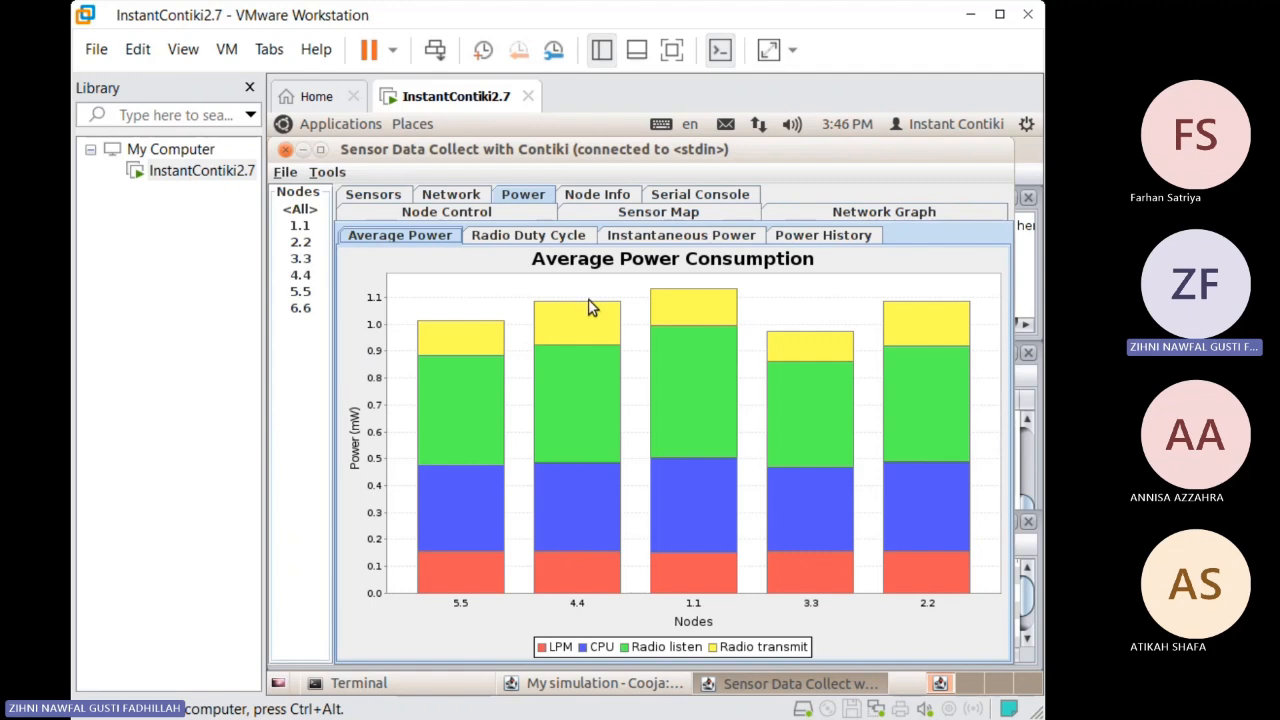
click(603, 684)
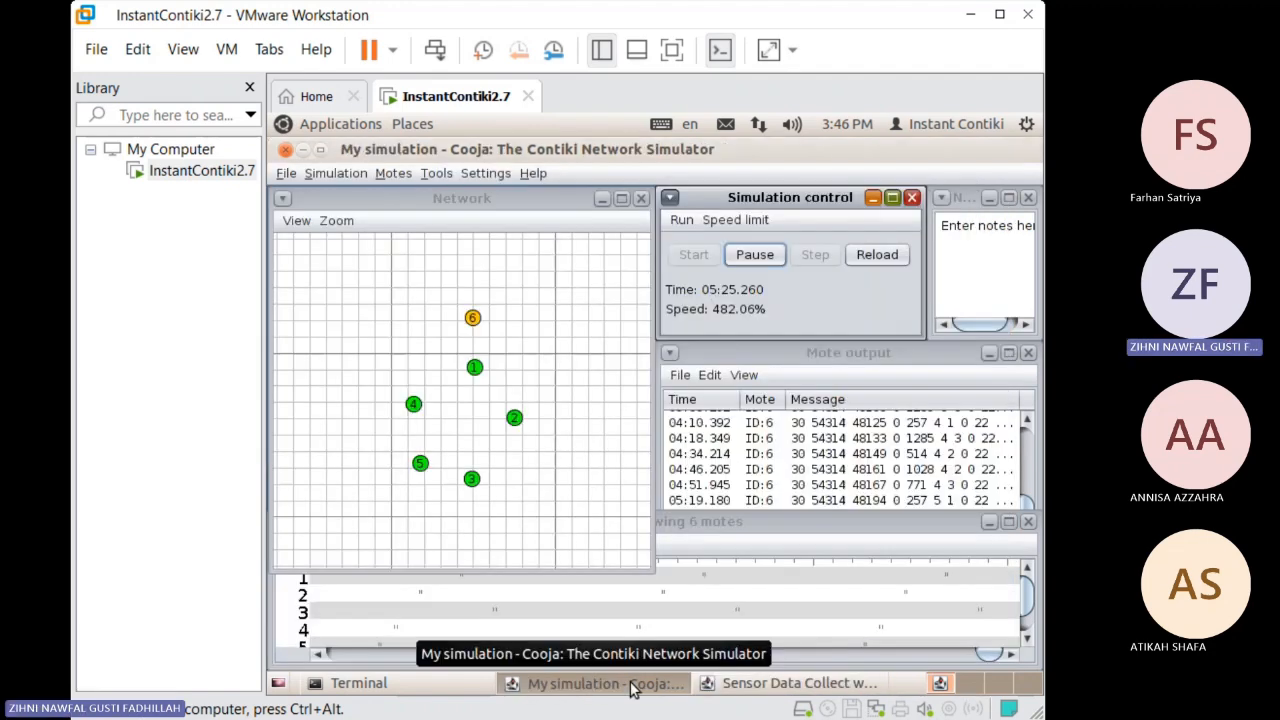
click(472, 479)
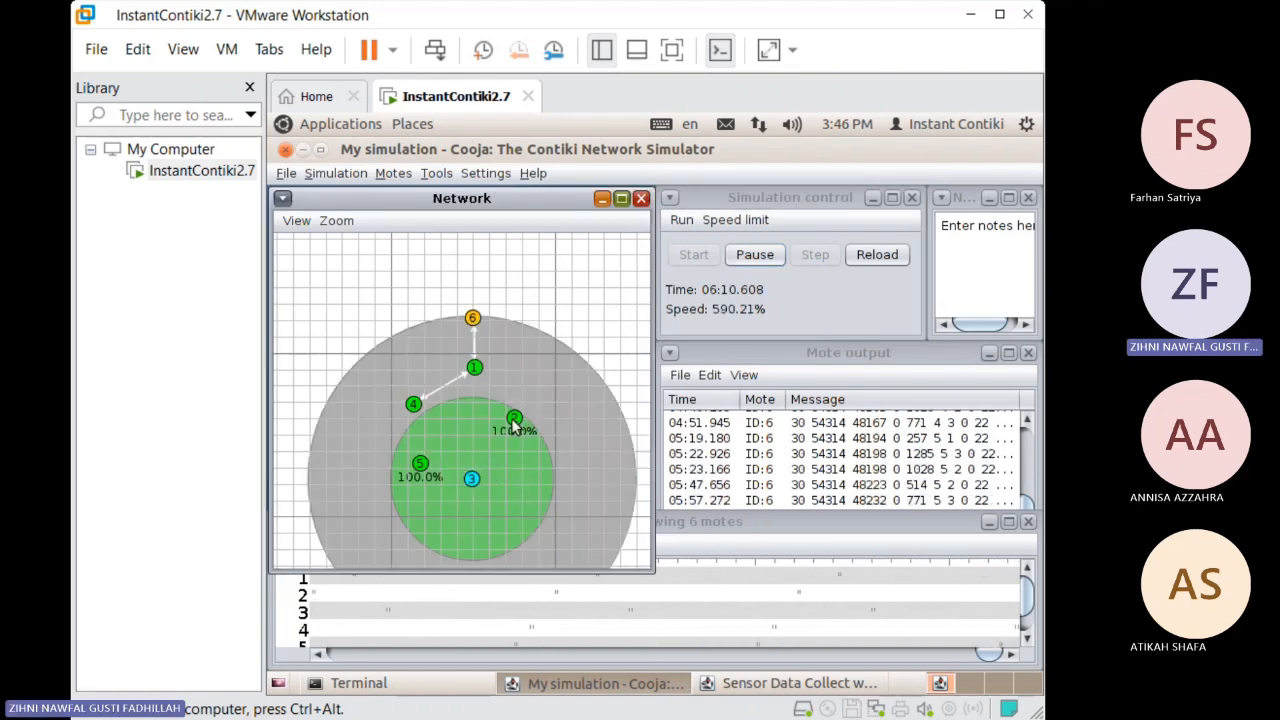
click(476, 369)
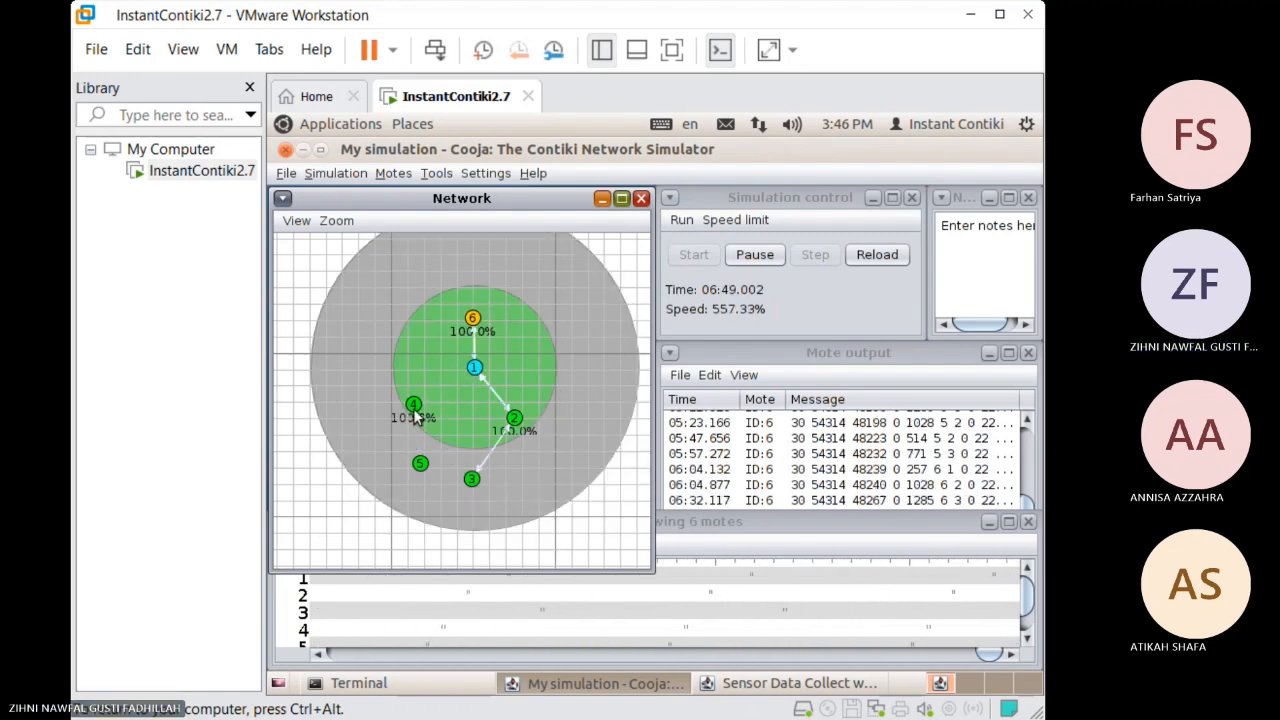
click(706, 682)
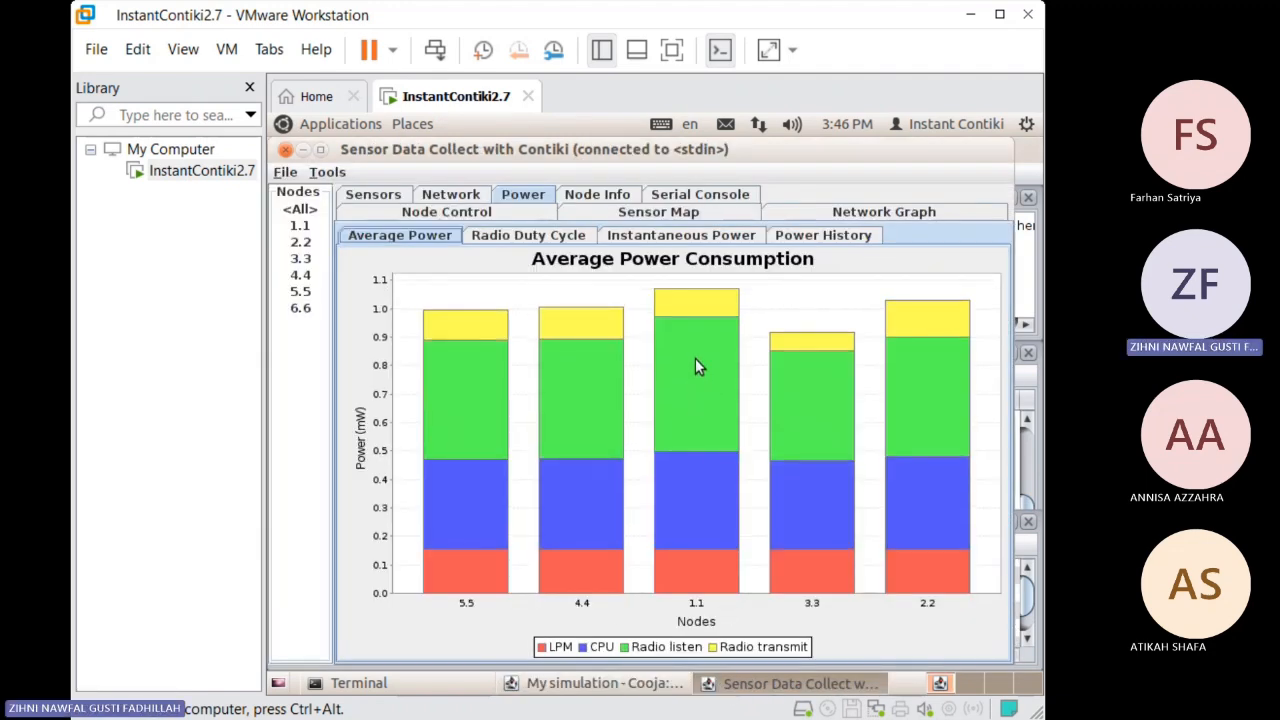
mouse_move(696, 360)
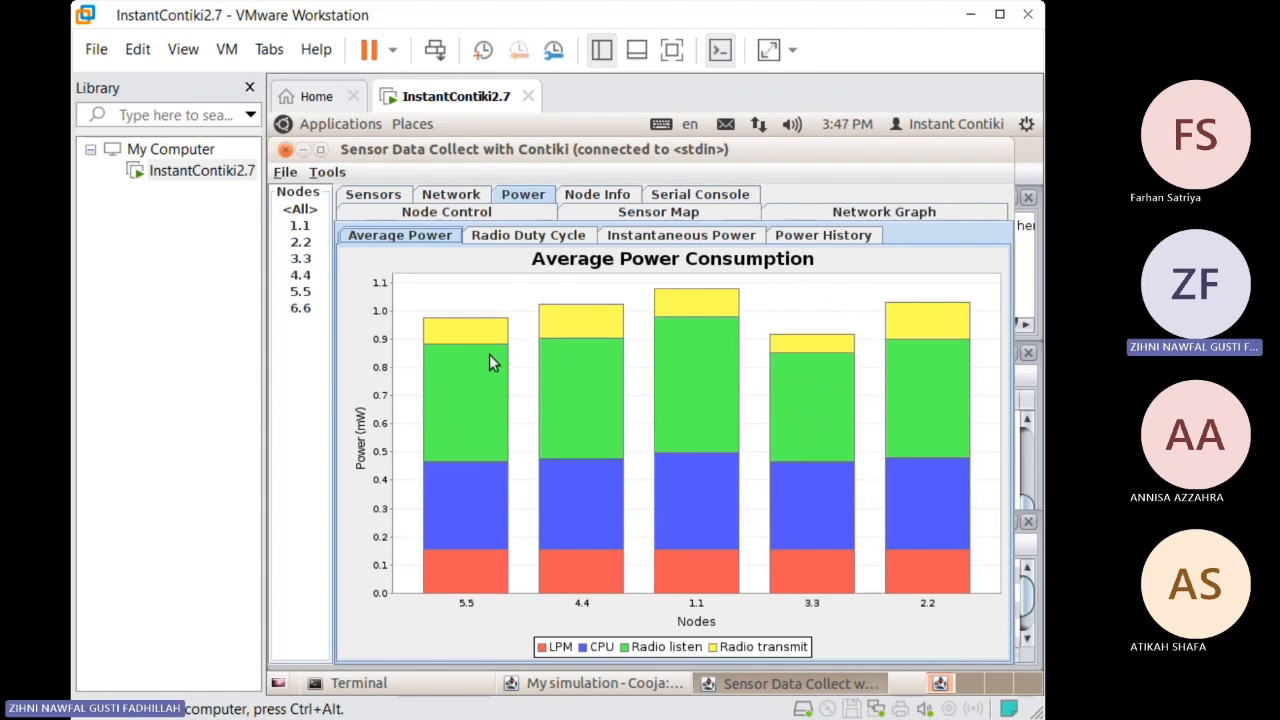
Return to the network view and examine the neighbours in range of motes 4, 2, 1 and 3
click(570, 690)
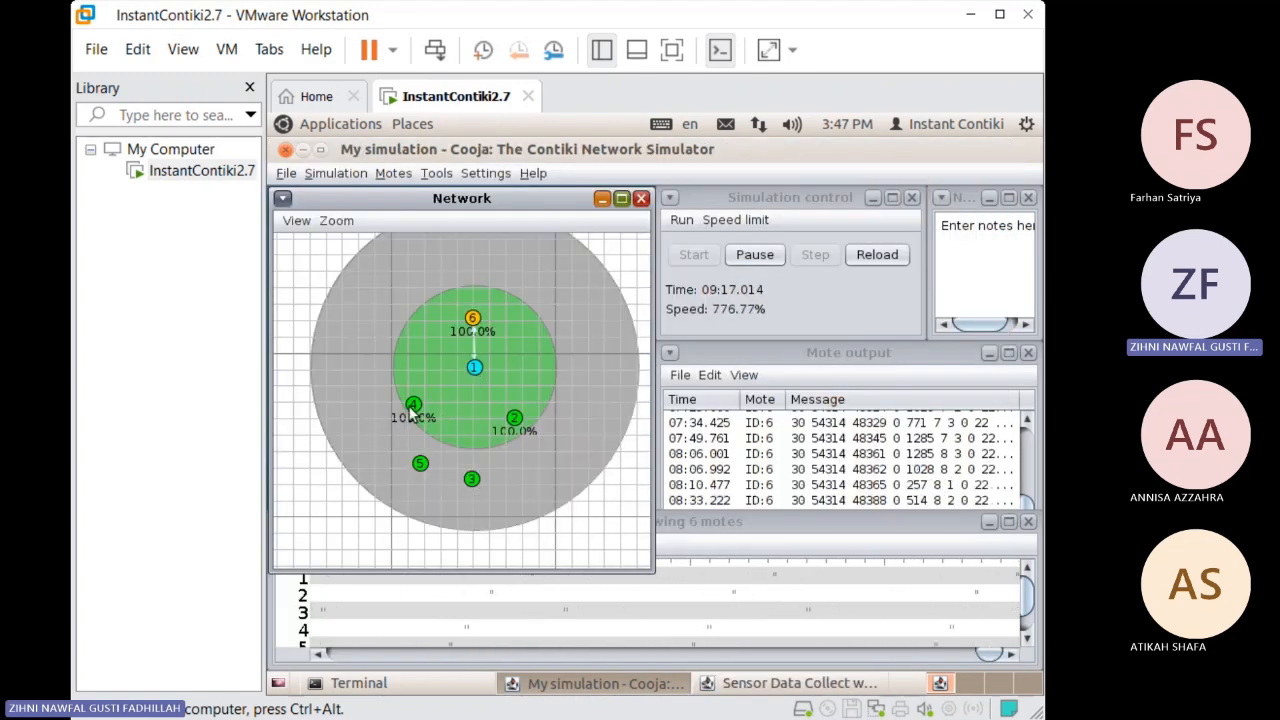
click(413, 406)
click(515, 421)
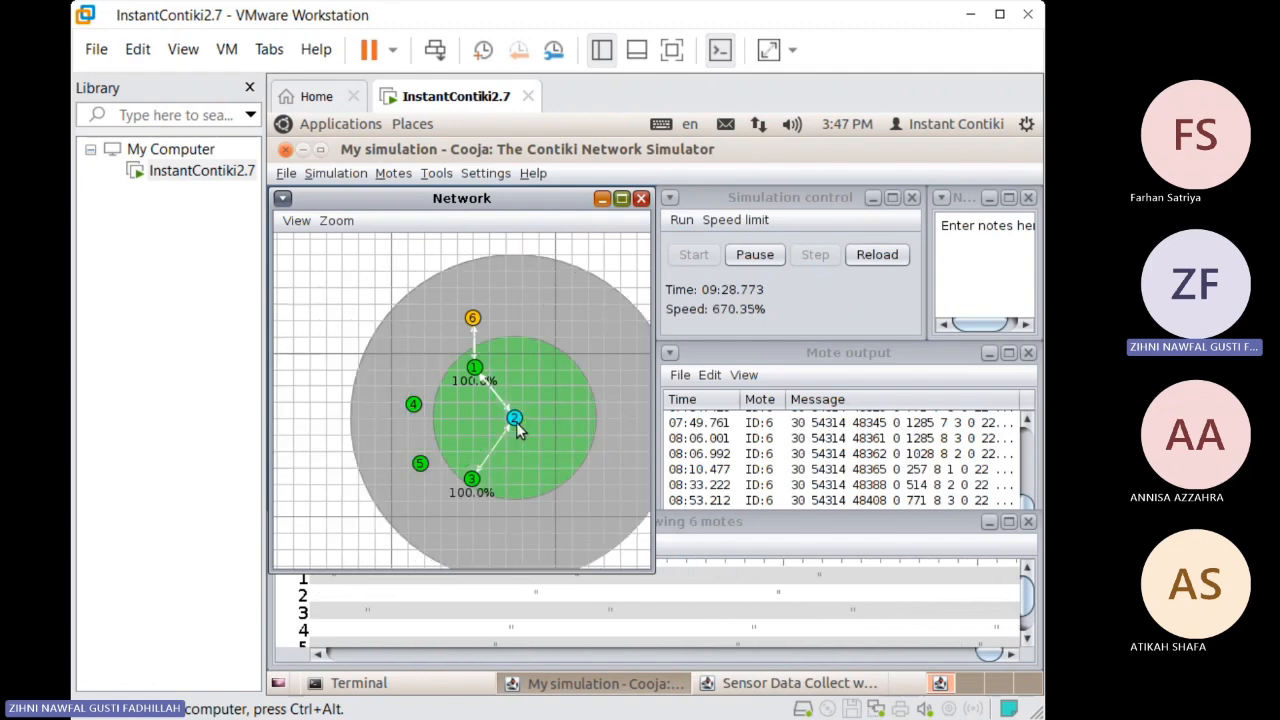
click(475, 370)
click(469, 478)
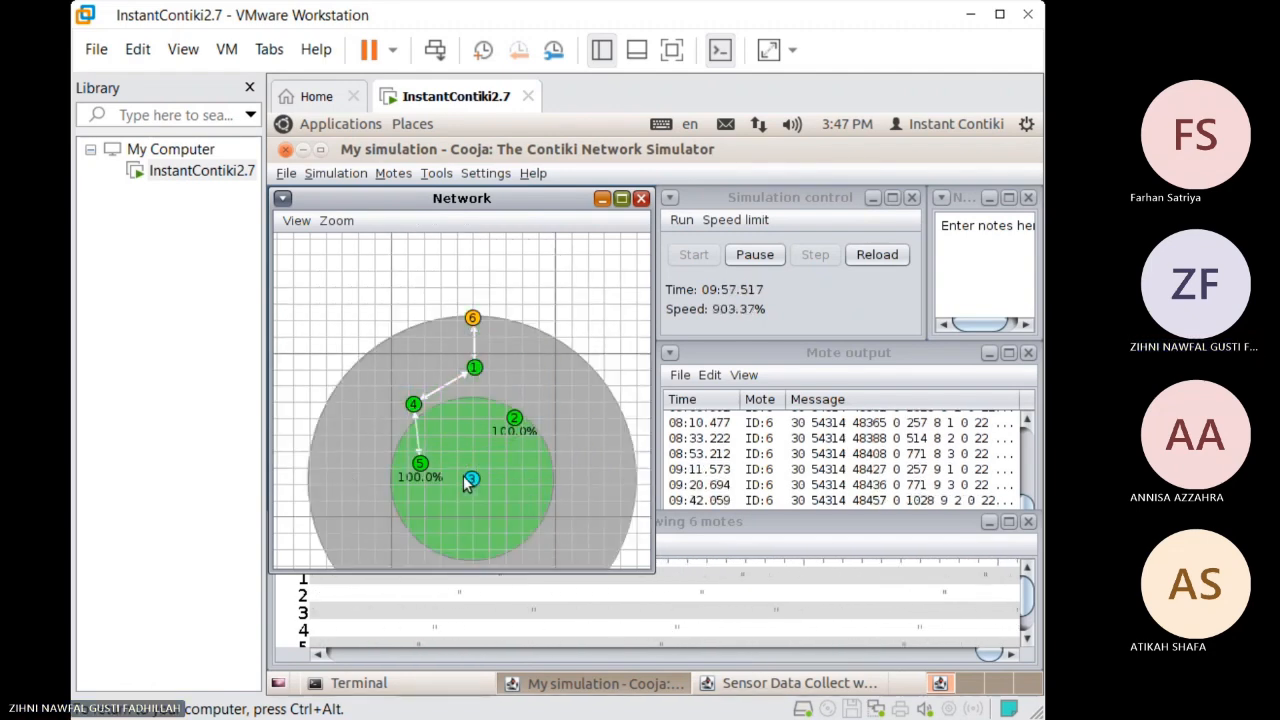
click(475, 368)
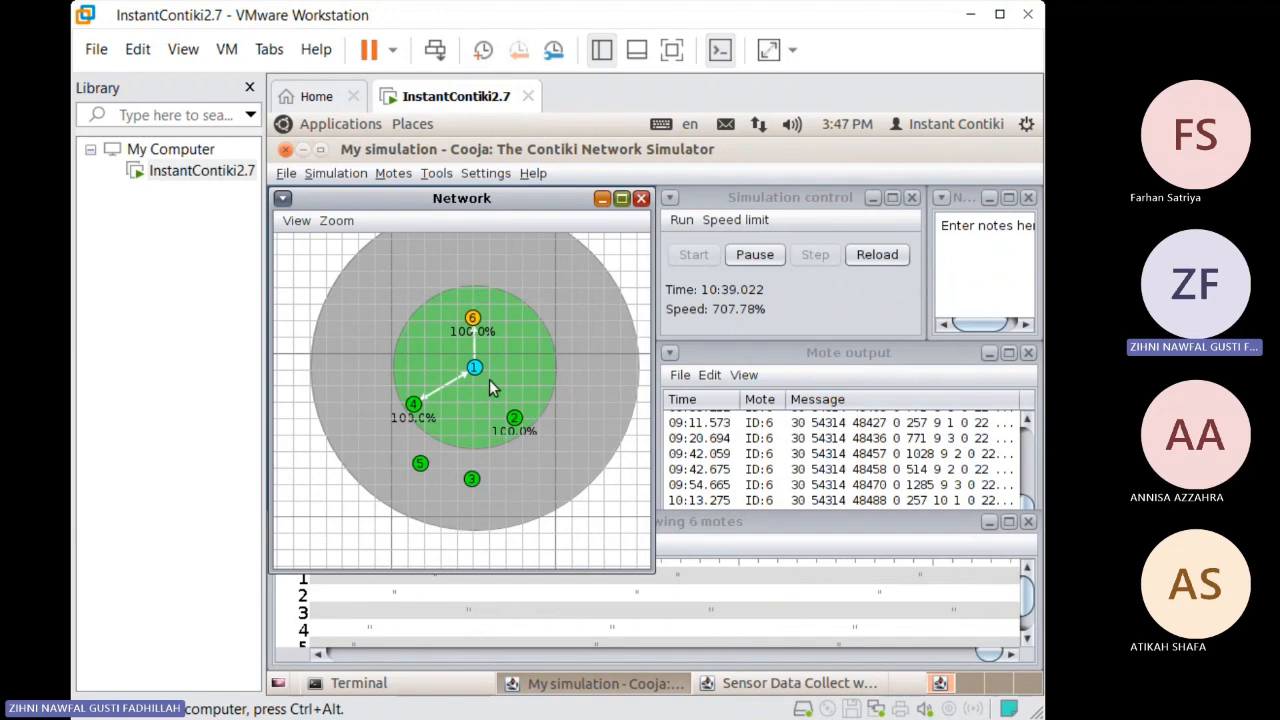
Compare the radio ranges of motes 4 and 2 as relays that forward traffic to mote 1
click(415, 406)
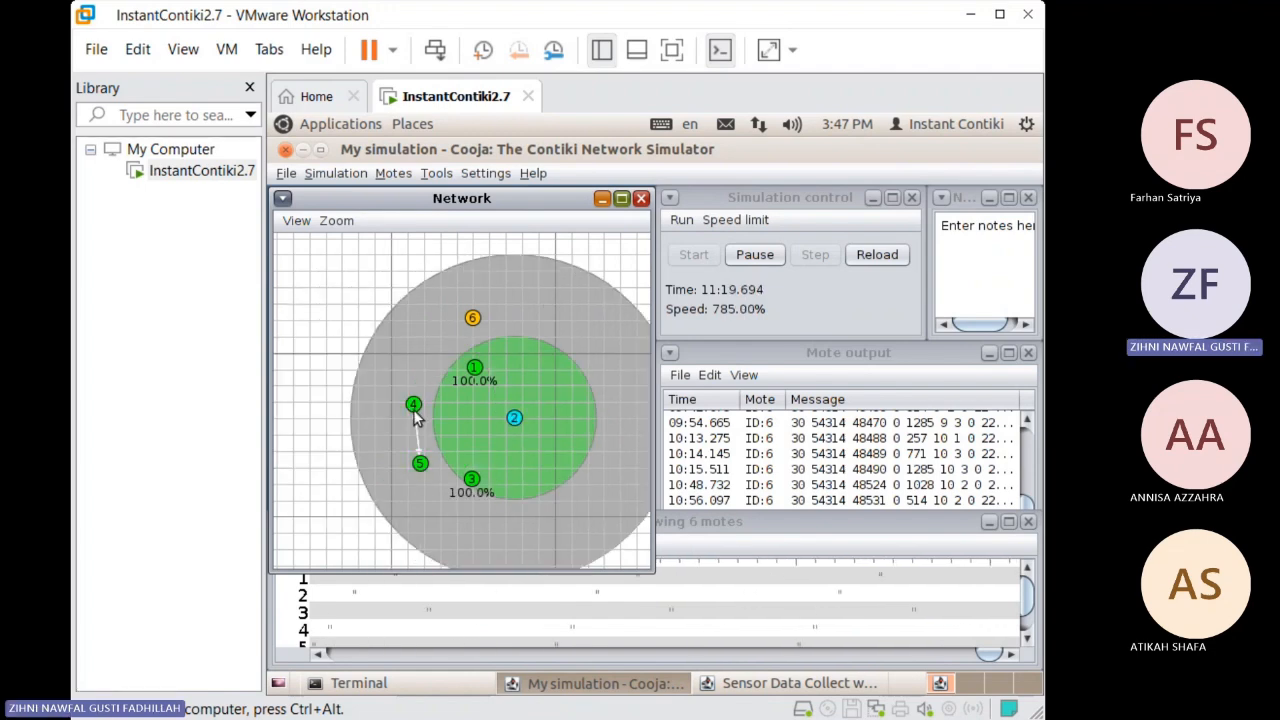
click(418, 411)
click(512, 423)
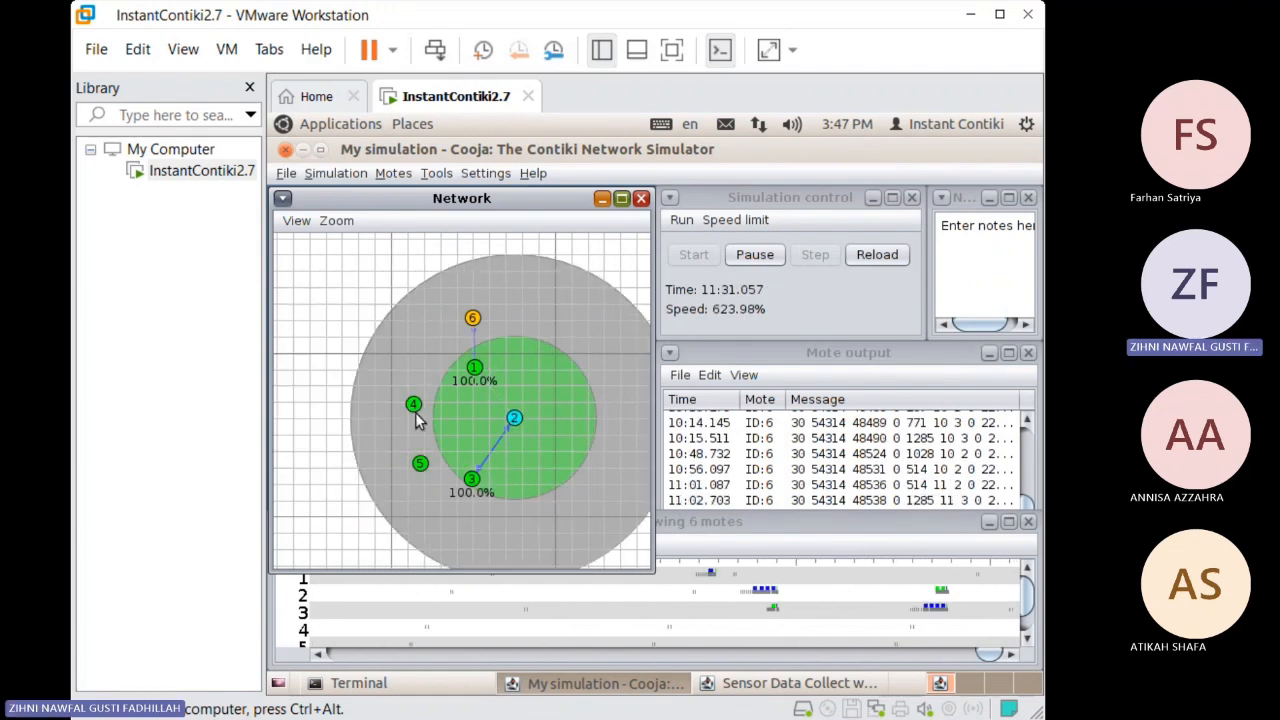
click(416, 414)
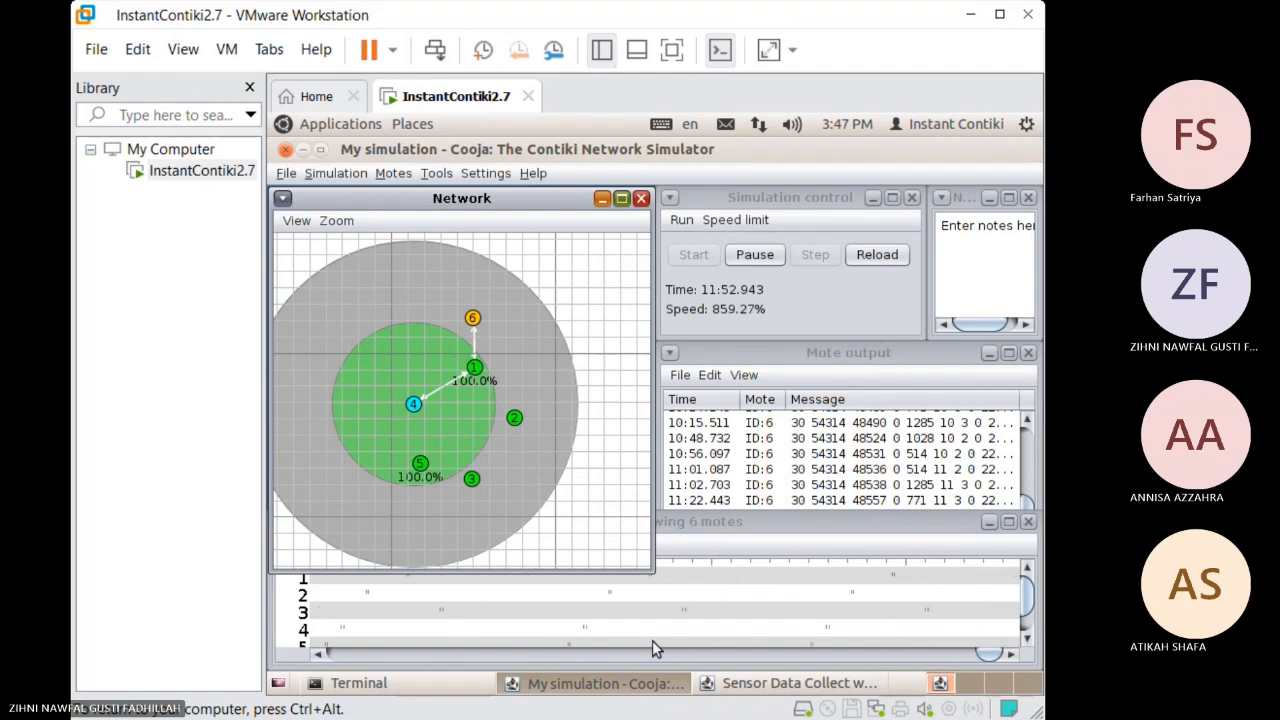
click(484, 370)
click(467, 368)
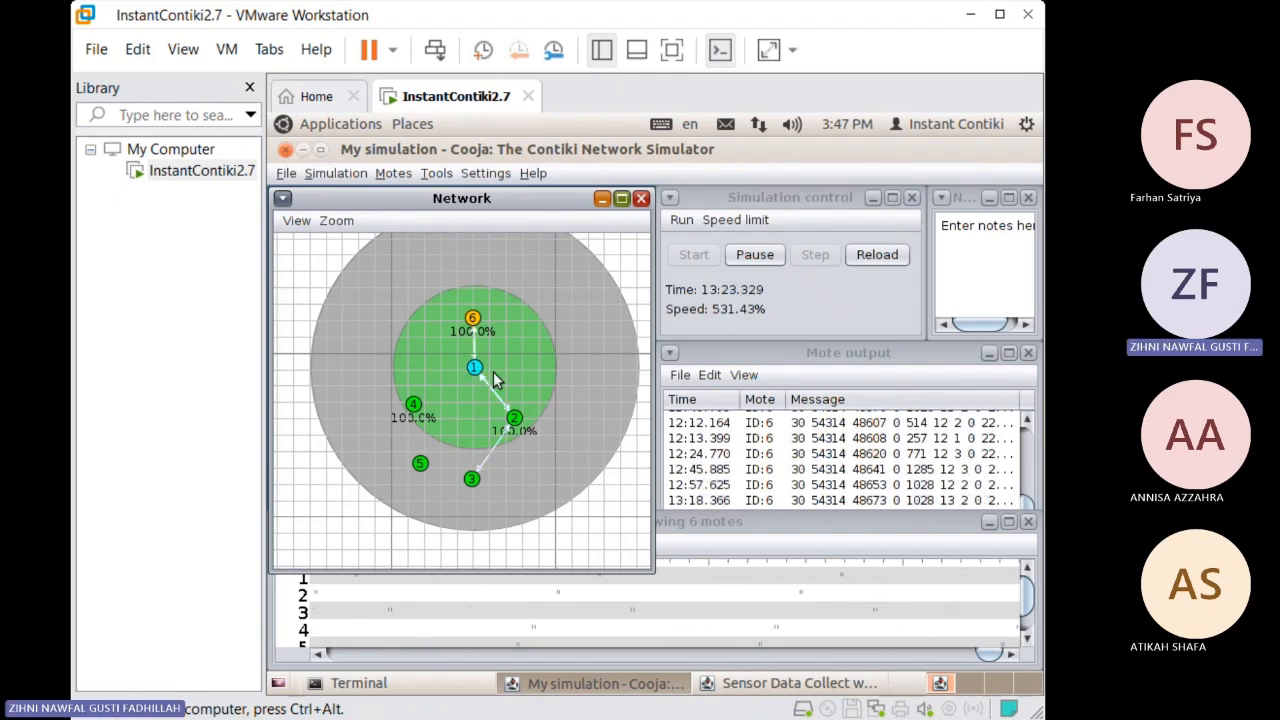
Check which neighbours motes 4, 2 and 1 and sink mote 6 can each reach directly
click(414, 406)
click(514, 418)
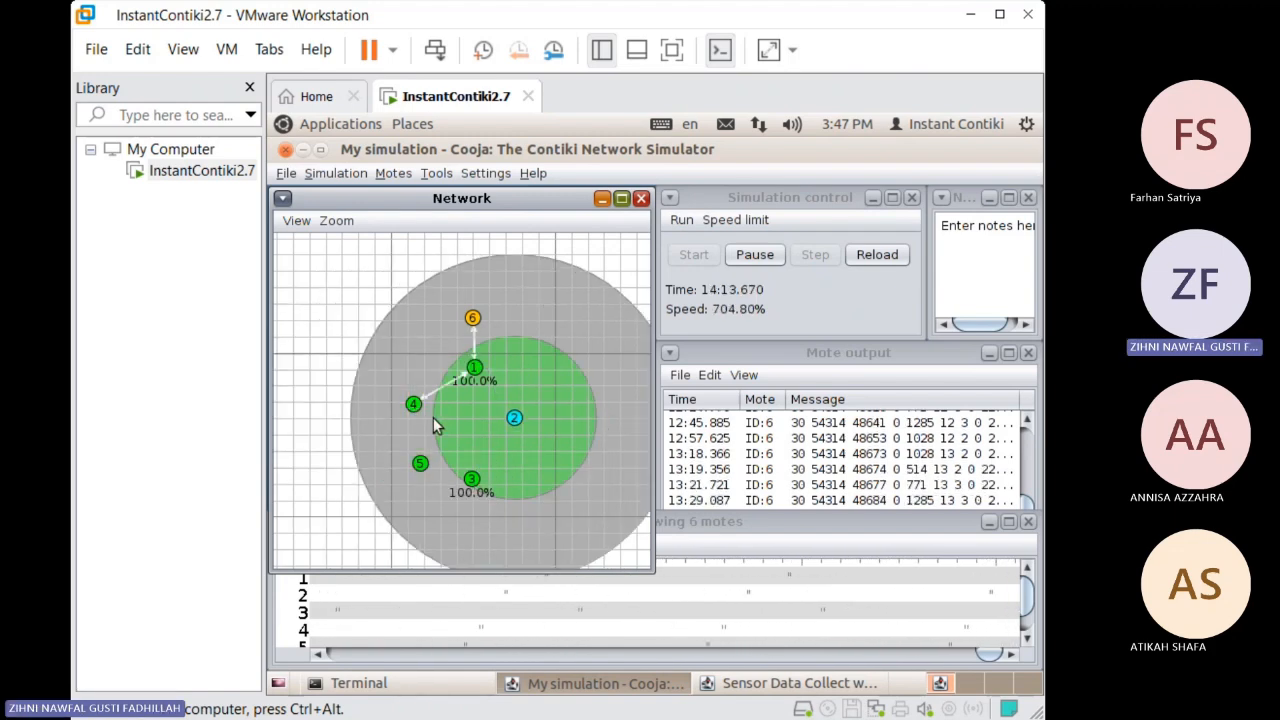
click(473, 320)
click(474, 367)
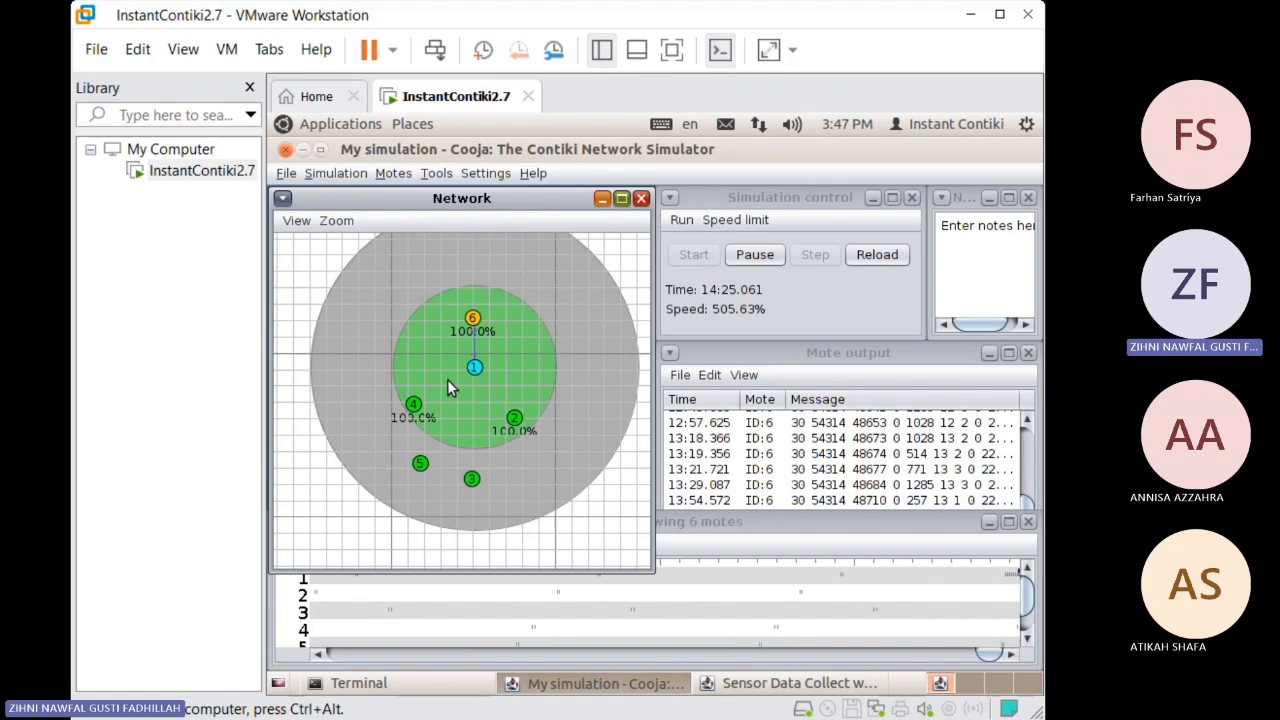
Examine the candidate relays between mote 3 and the sink by displaying the ranges of motes 4, 2, 3, 5 and 1
click(414, 406)
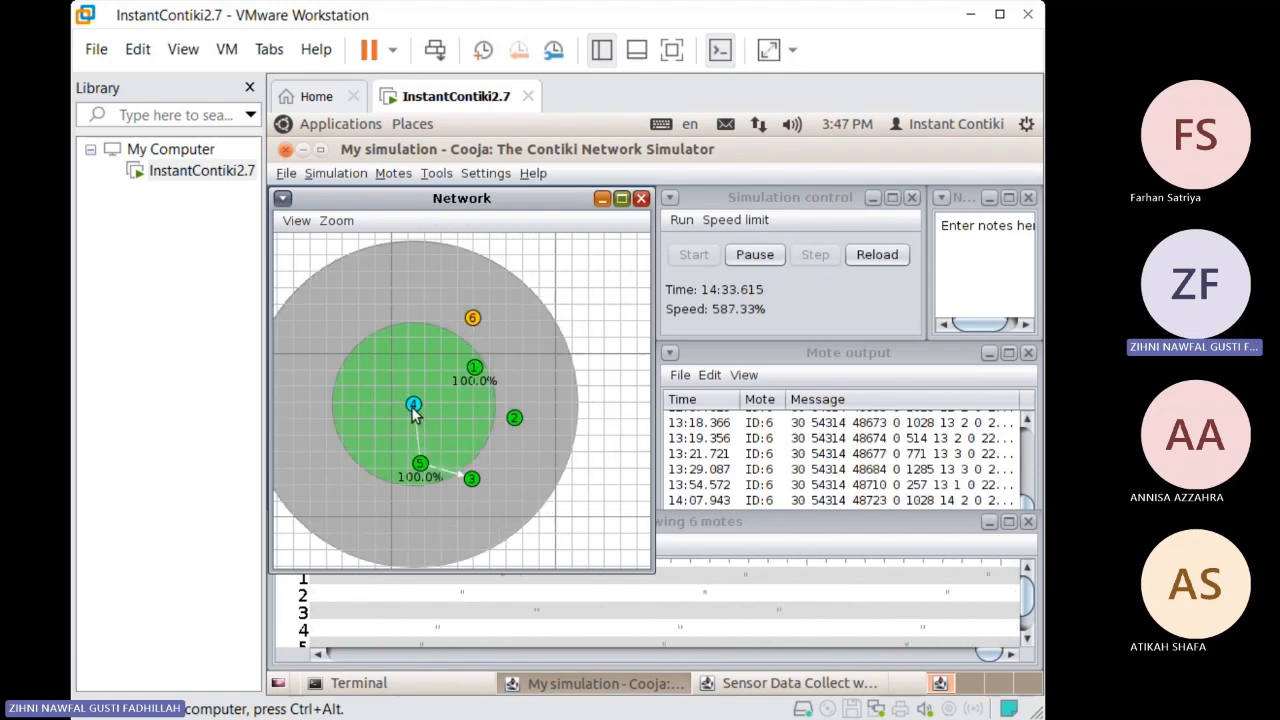
click(513, 419)
click(471, 478)
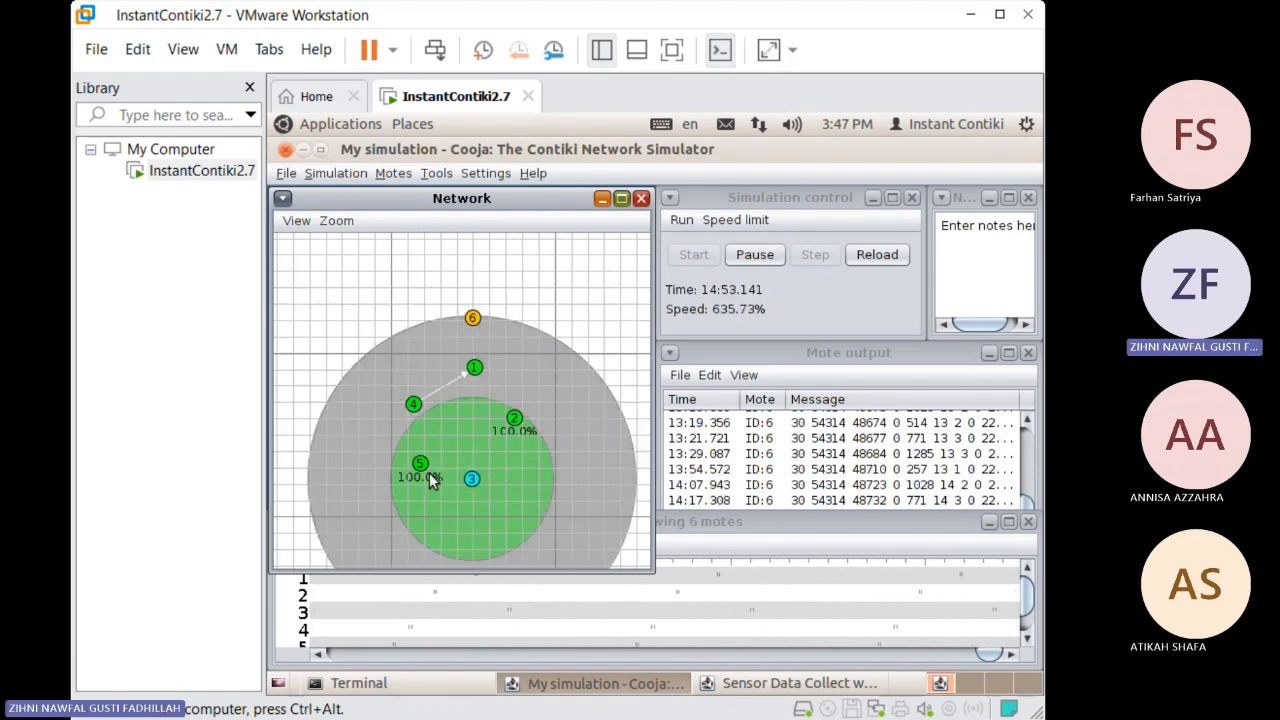
click(420, 464)
click(474, 367)
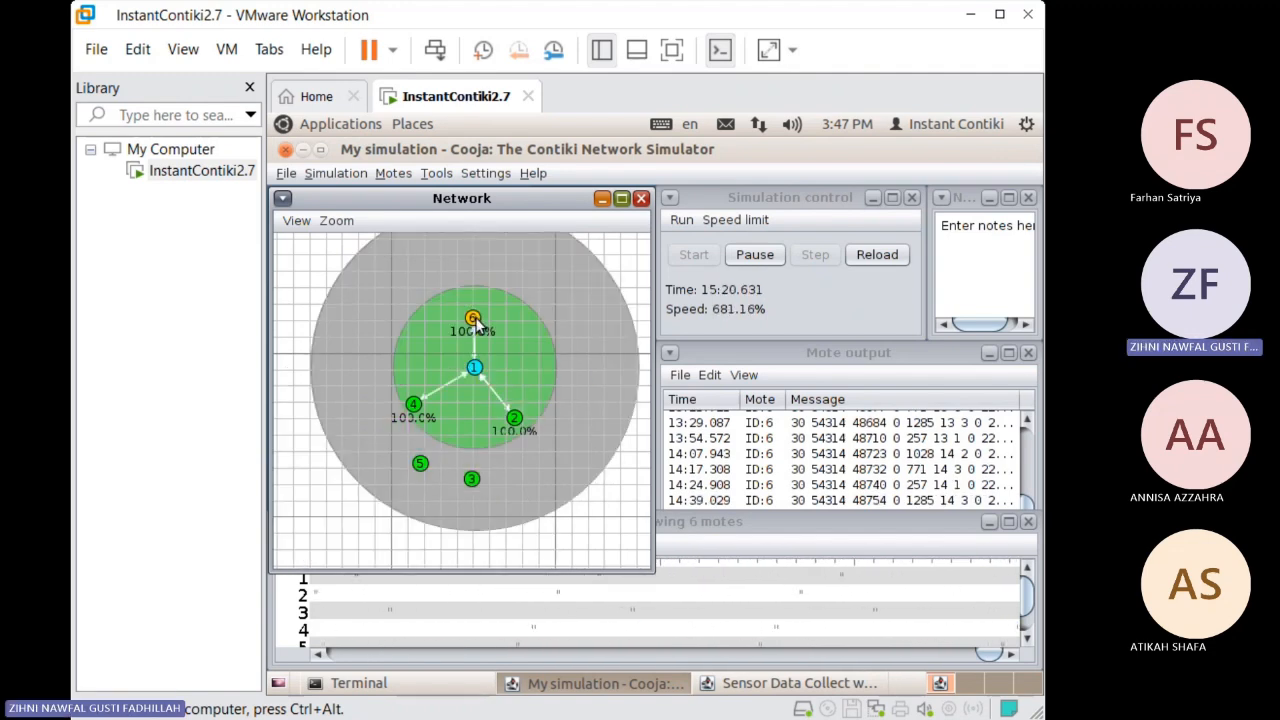
click(413, 404)
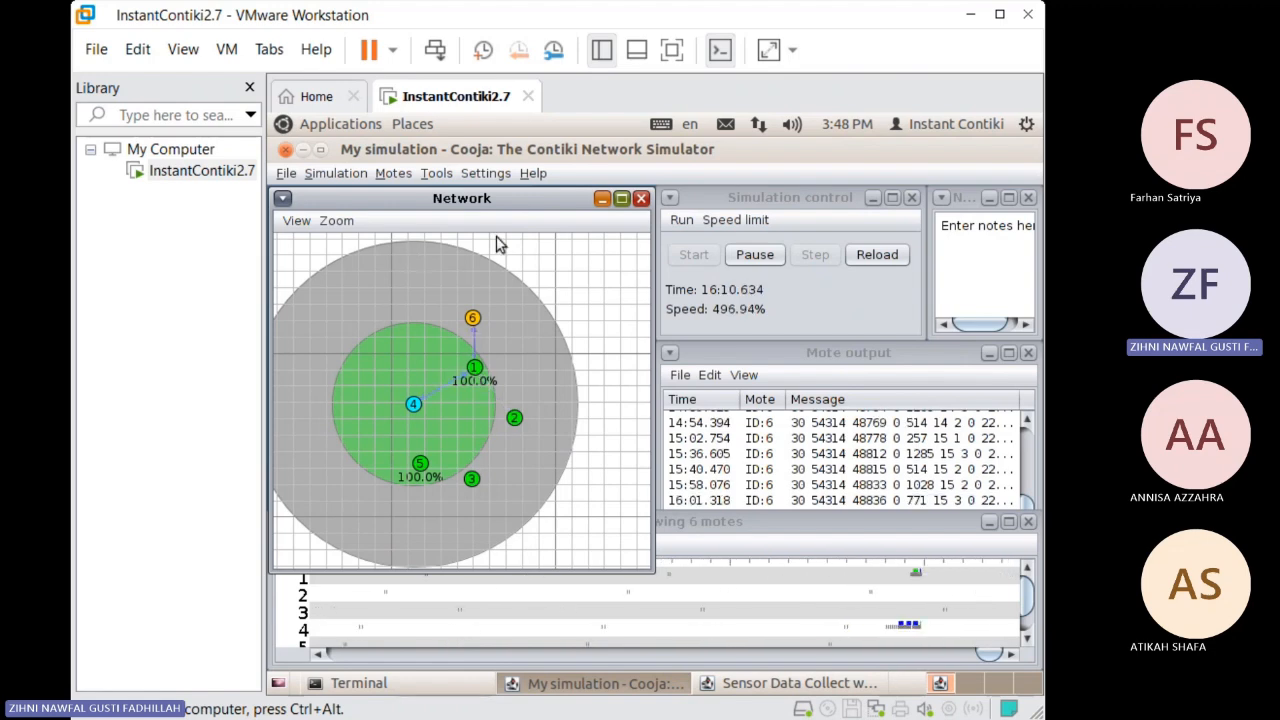
Trace the hops from motes 2 and 4 through mote 1 to sink mote 6, and reopen the average power consumption chart
click(476, 370)
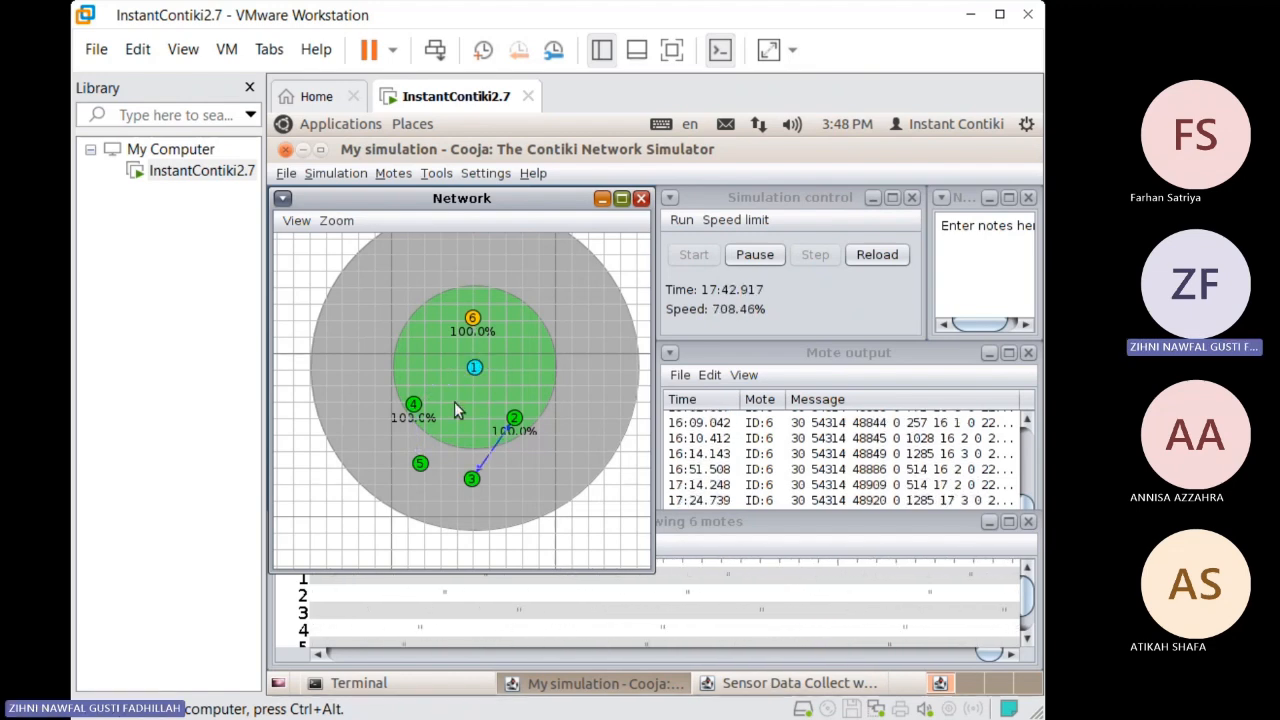
click(514, 418)
click(412, 410)
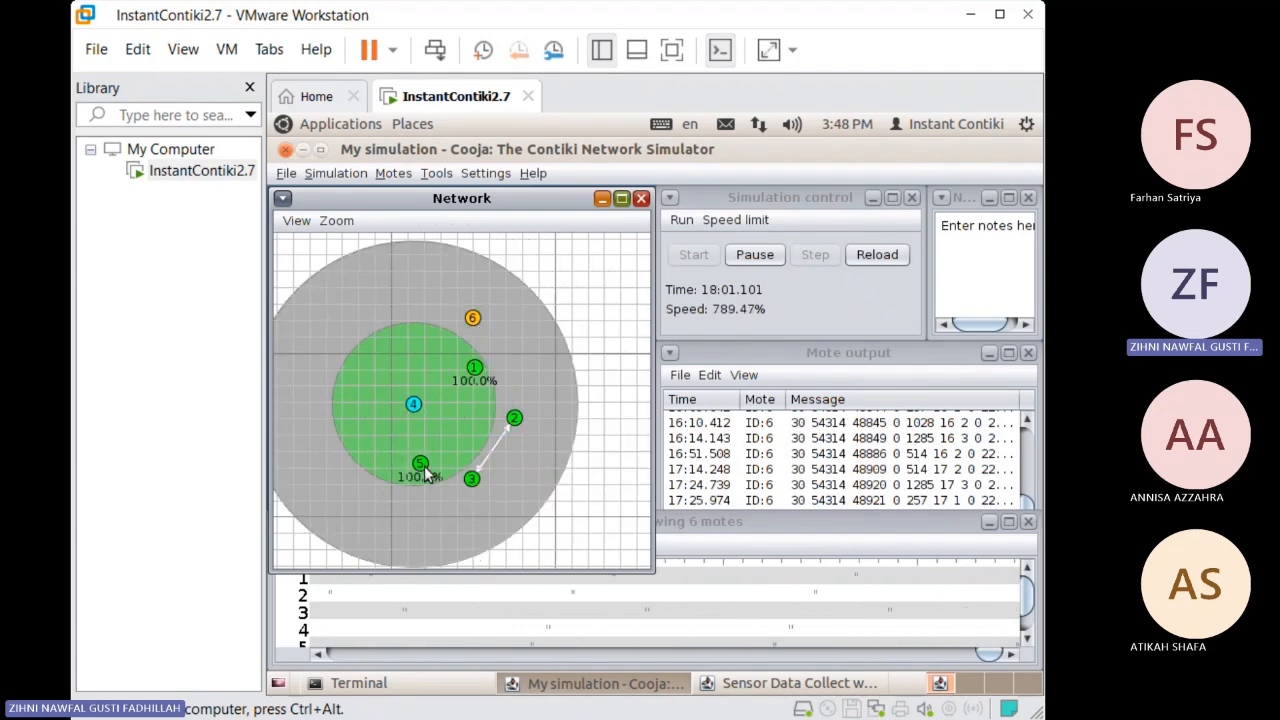
click(514, 418)
click(474, 368)
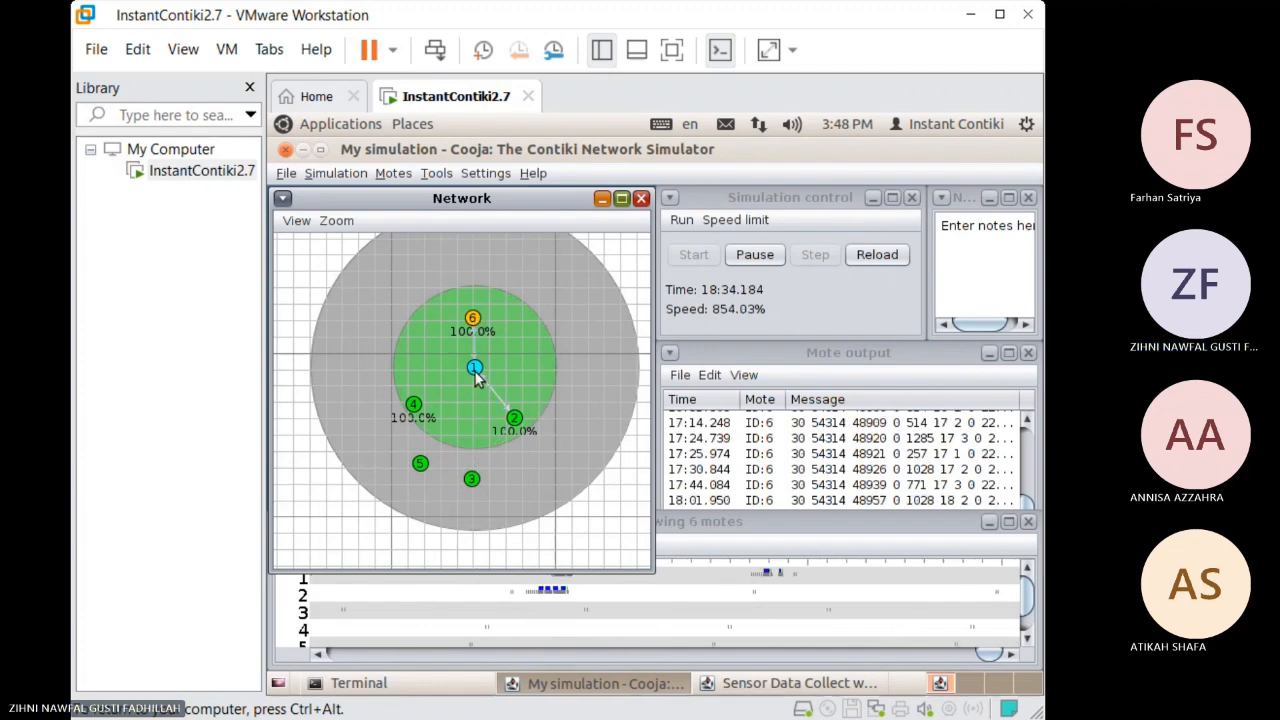
click(474, 318)
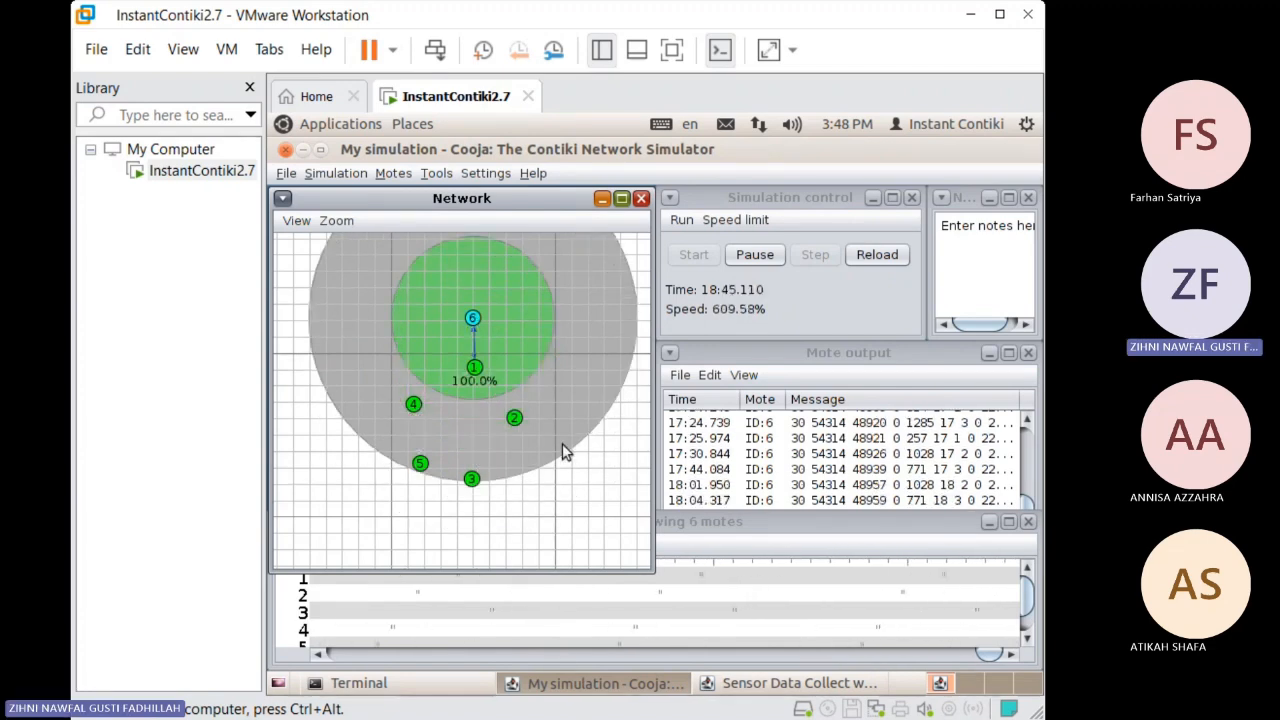
click(716, 688)
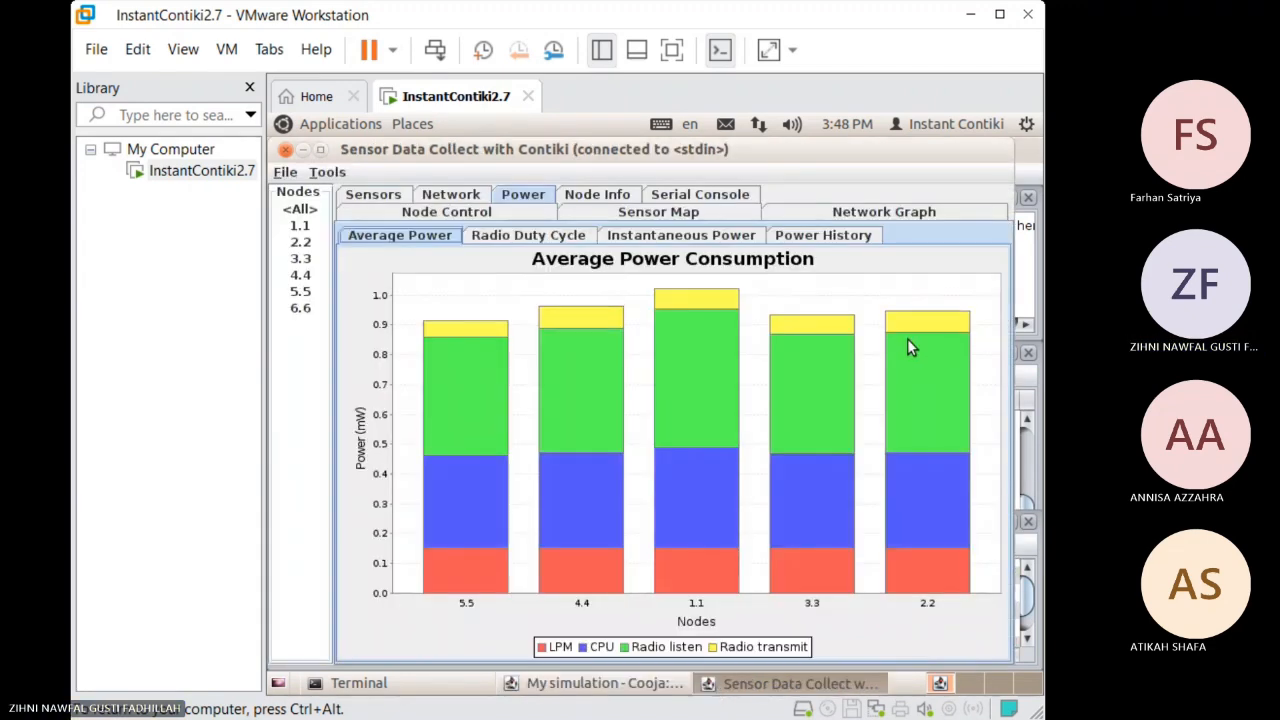